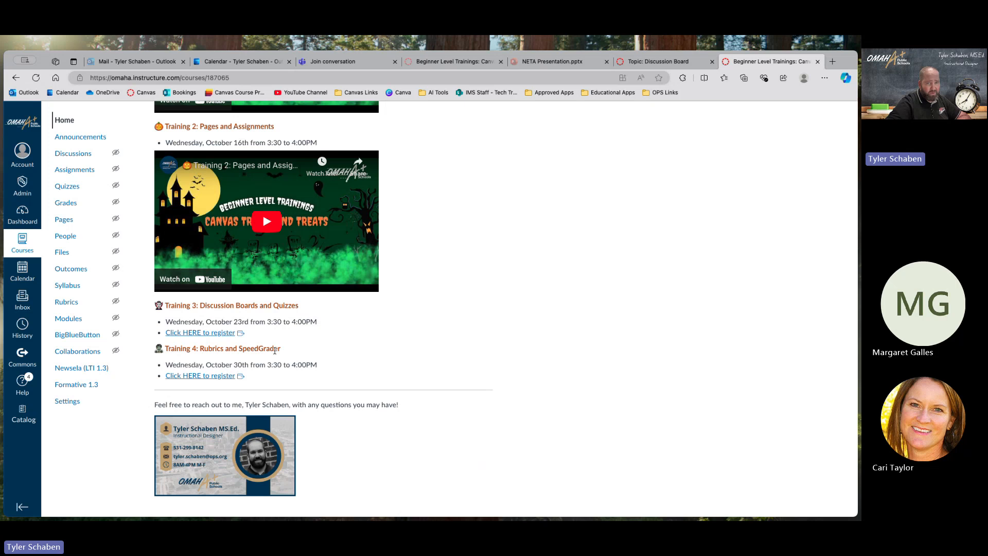
- Look over the Canvas Tricks and Treats home page, from the training sessions back to the announcements and introduction
scroll(275, 350, up, 3)
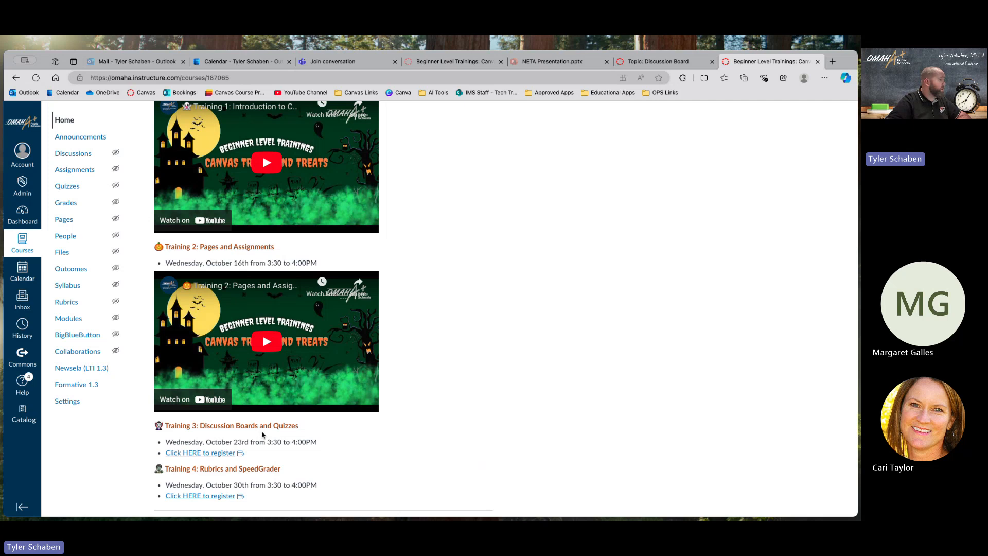
scroll(261, 436, up, 2)
scroll(262, 432, down, 3)
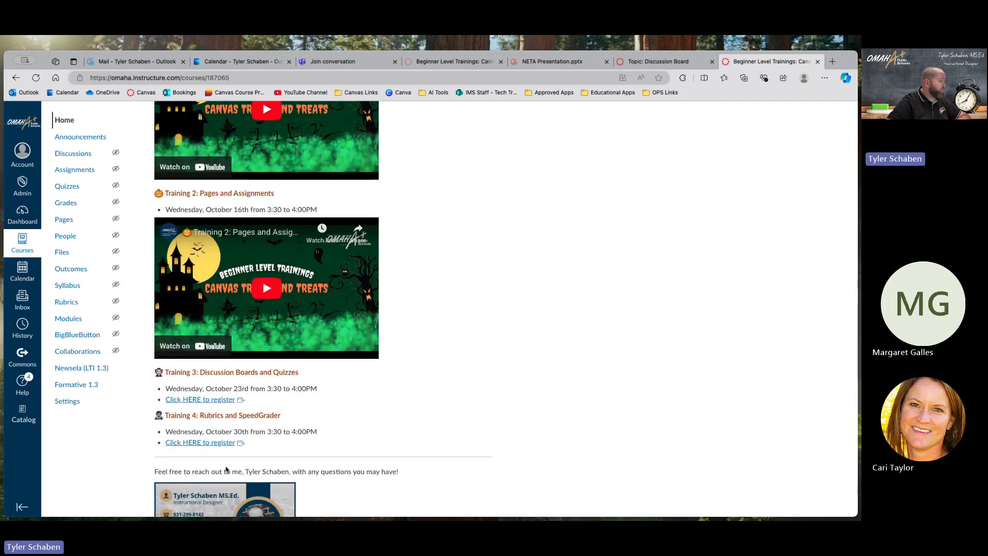
scroll(507, 415, up, 5)
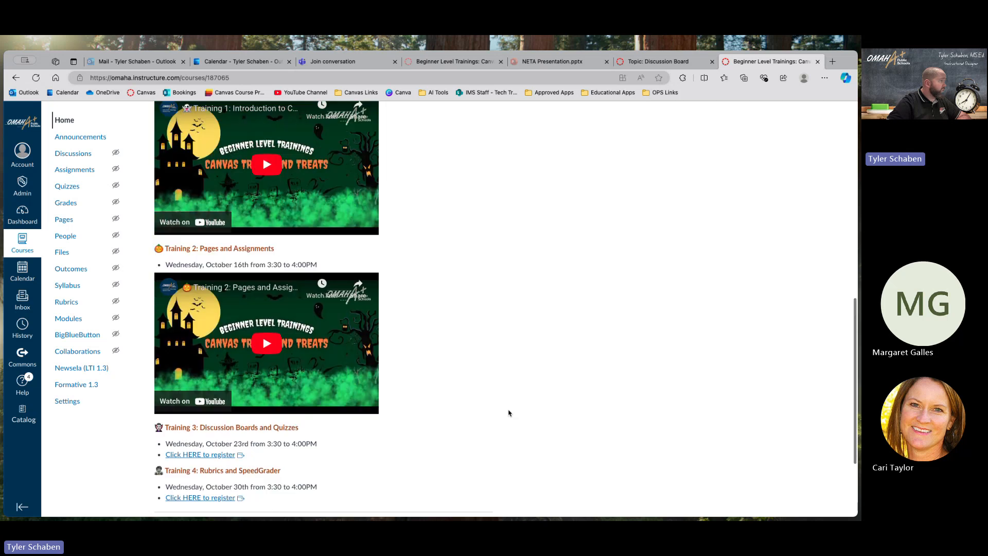
scroll(508, 412, down, 5)
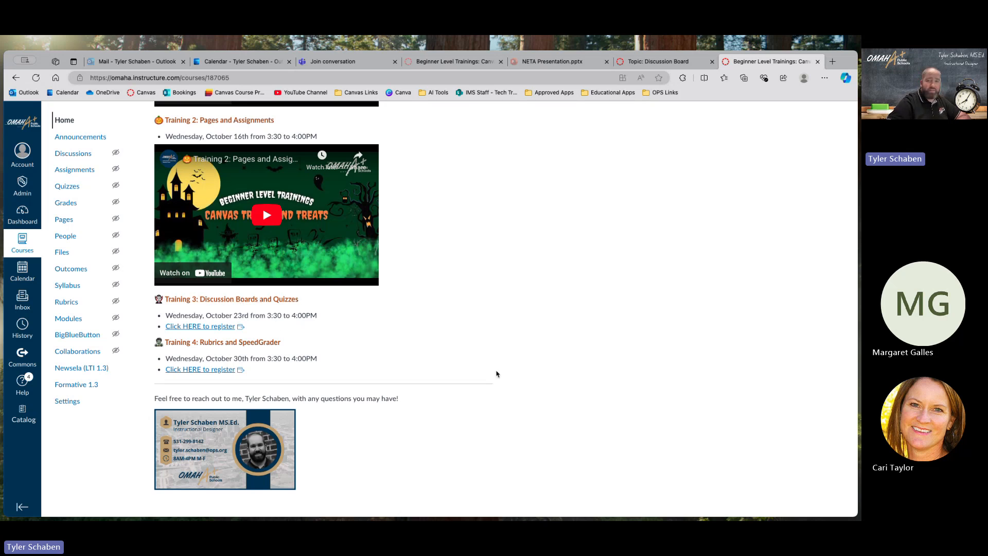
scroll(483, 365, up, 10)
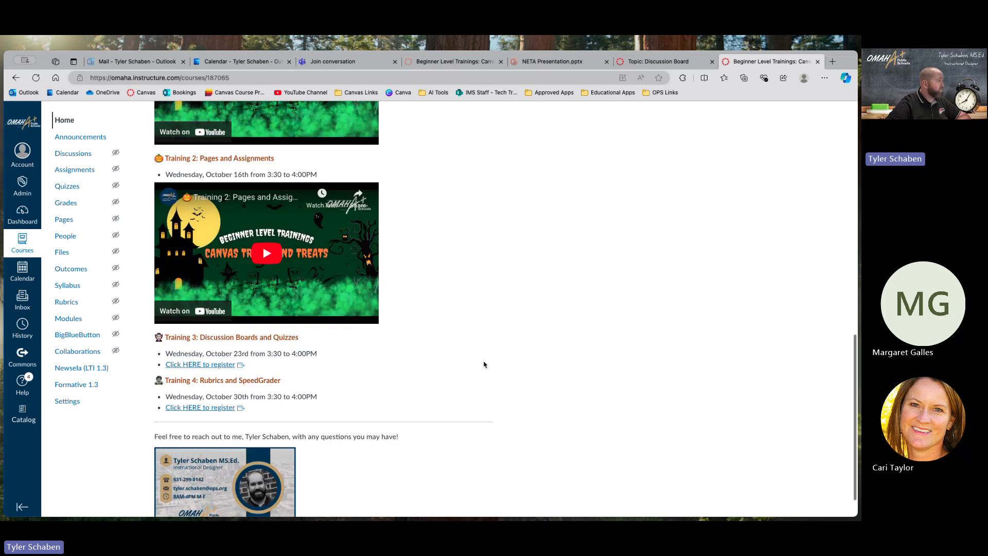
scroll(483, 364, up, 2)
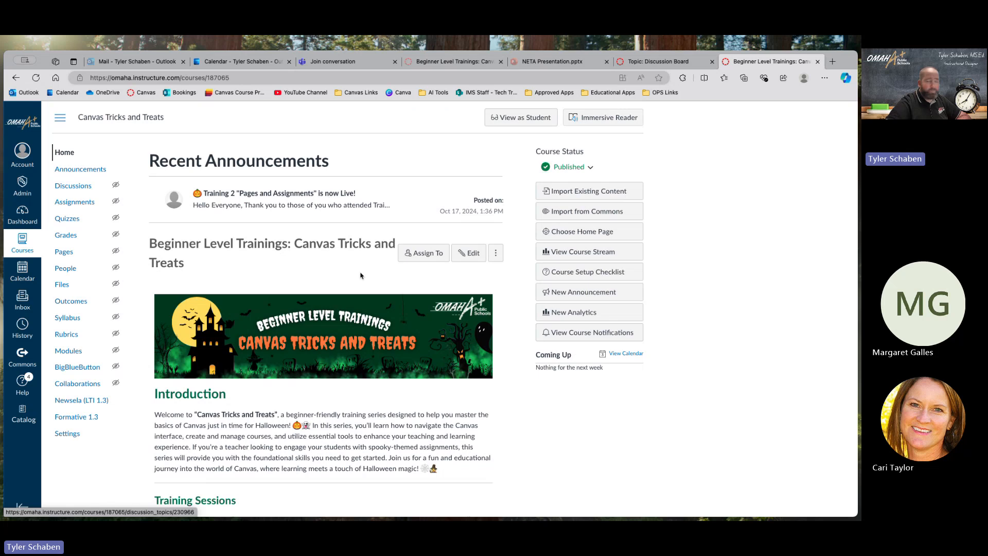
scroll(314, 300, down, 1)
scroll(314, 299, up, 2)
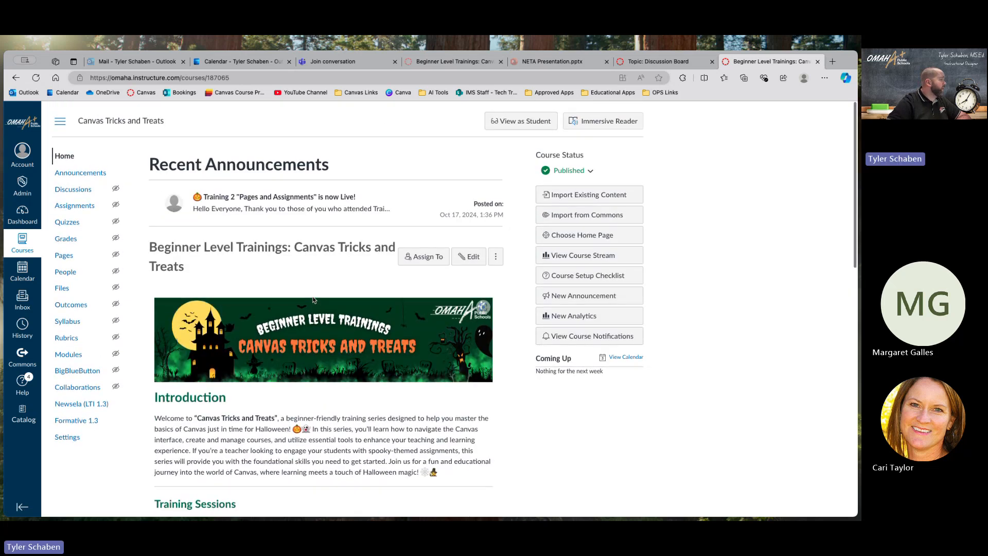
- Examine the recordings for Trainings 1 and 2 and the registration details for Trainings 3 and 4
scroll(313, 300, down, 3)
scroll(312, 299, down, 7)
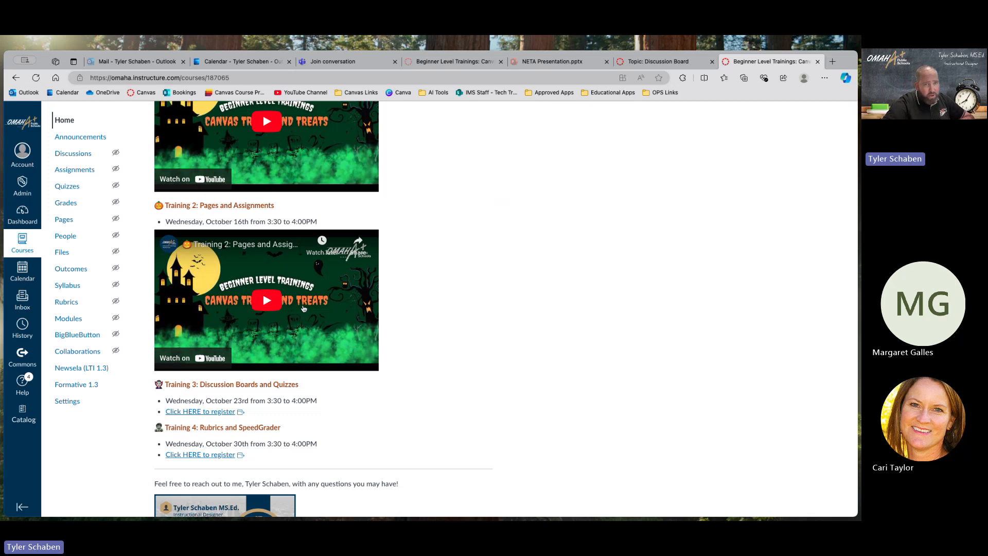
scroll(480, 287, up, 5)
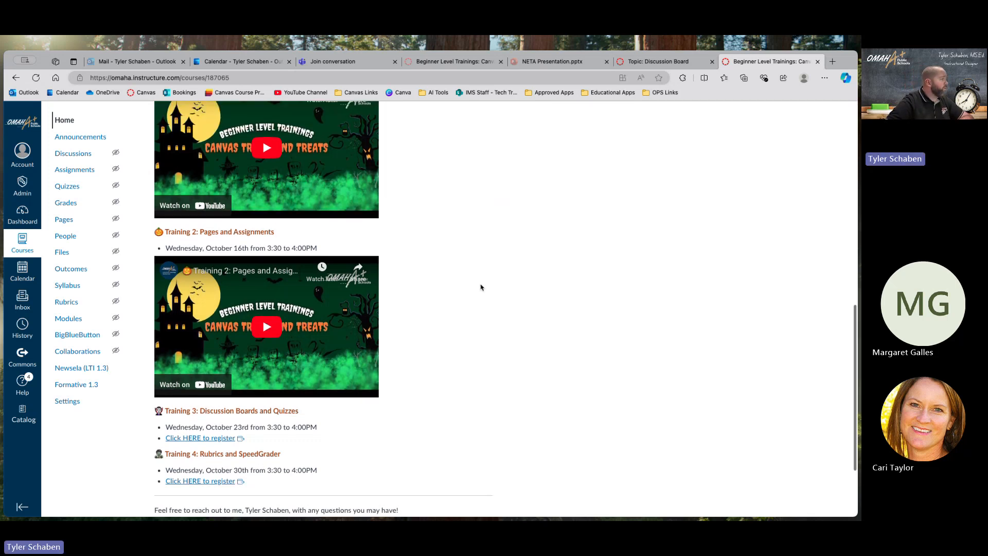
scroll(481, 287, down, 1)
scroll(481, 287, up, 3)
scroll(480, 287, down, 8)
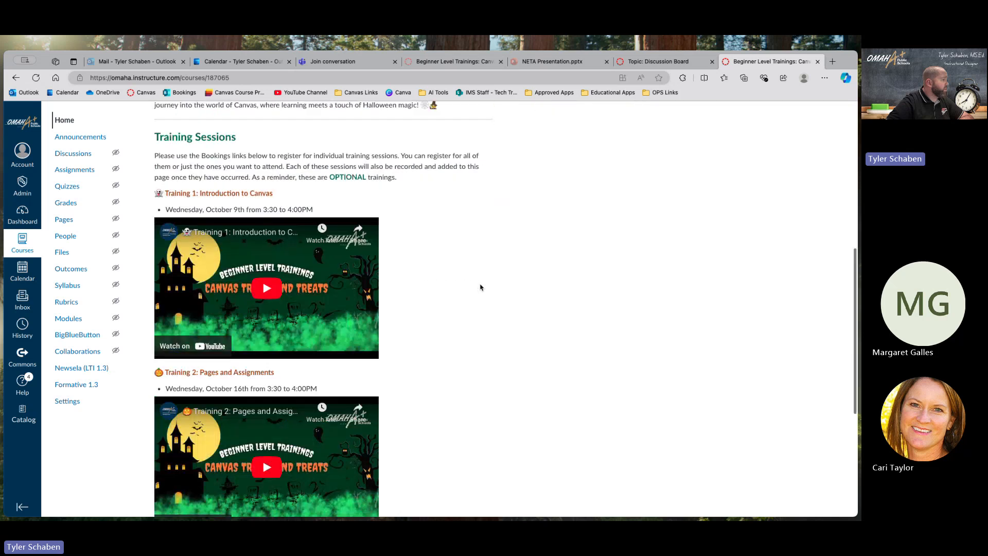
scroll(481, 287, up, 3)
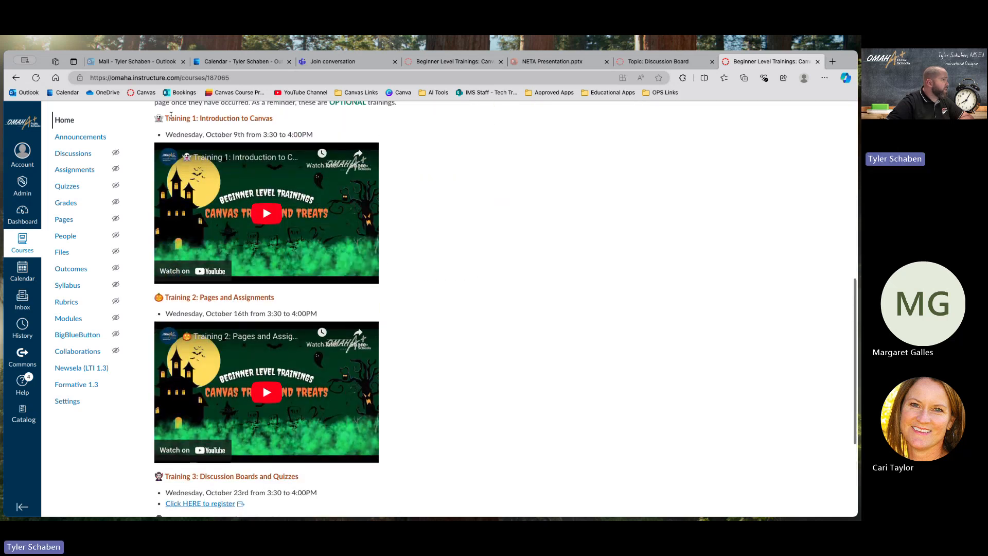
scroll(402, 247, down, 4)
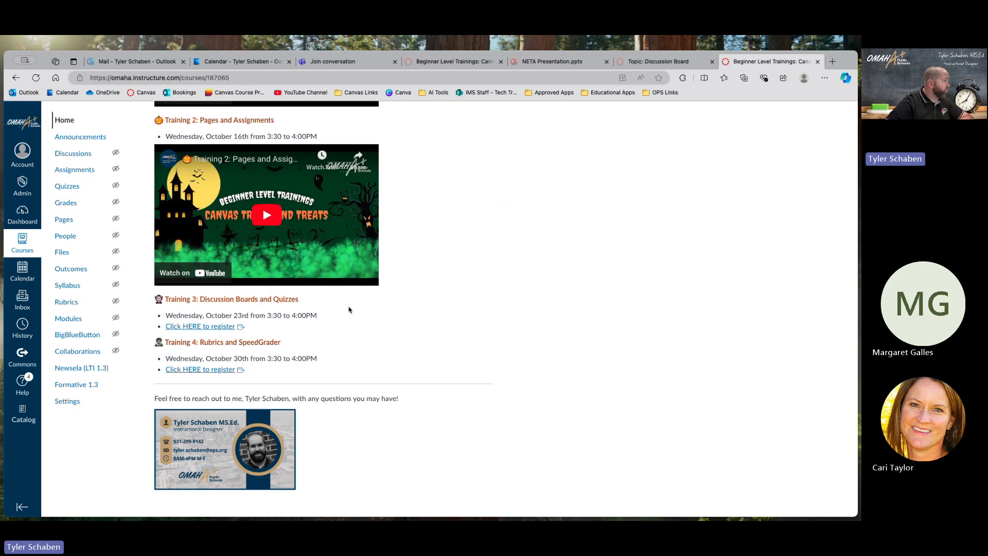
scroll(391, 287, up, 2)
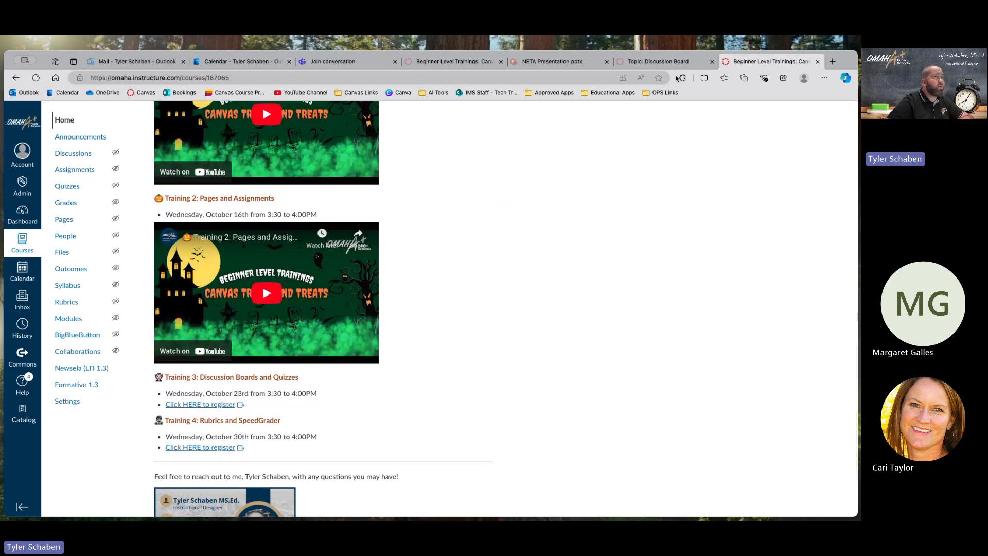
- Switch to the Discussion Board topic in the Intro to Canvas training course and examine its question and video submission directions
click(651, 64)
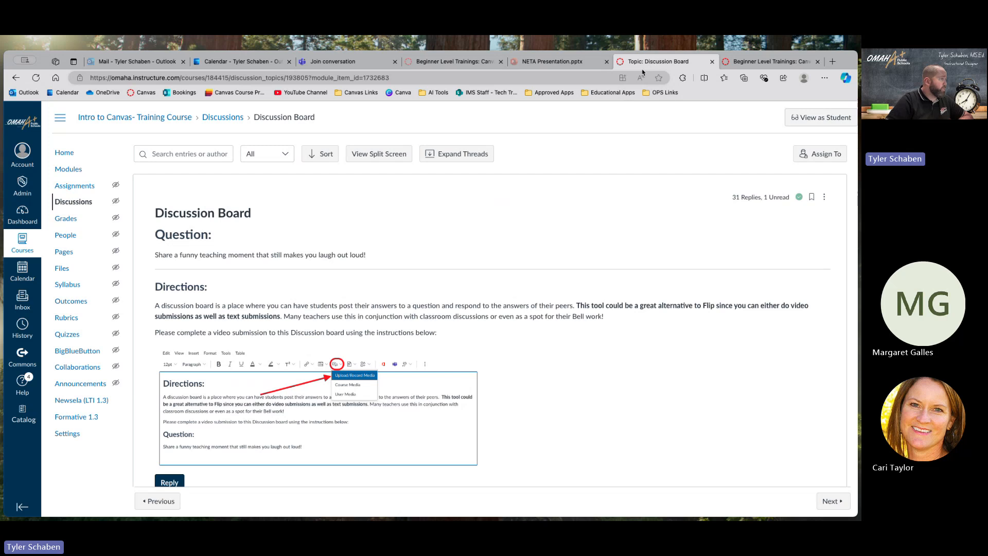
scroll(443, 273, down, 1)
scroll(443, 274, down, 2)
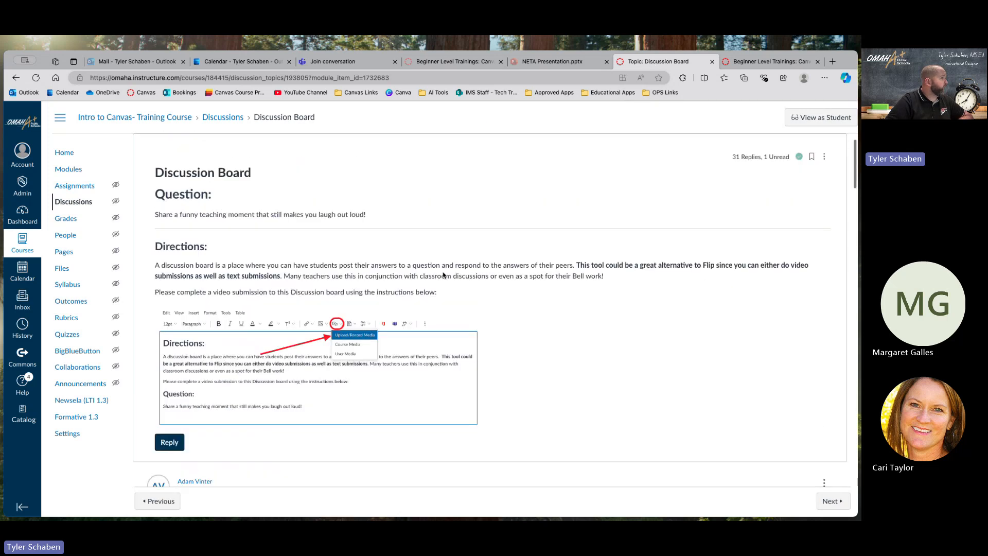
scroll(284, 212, up, 3)
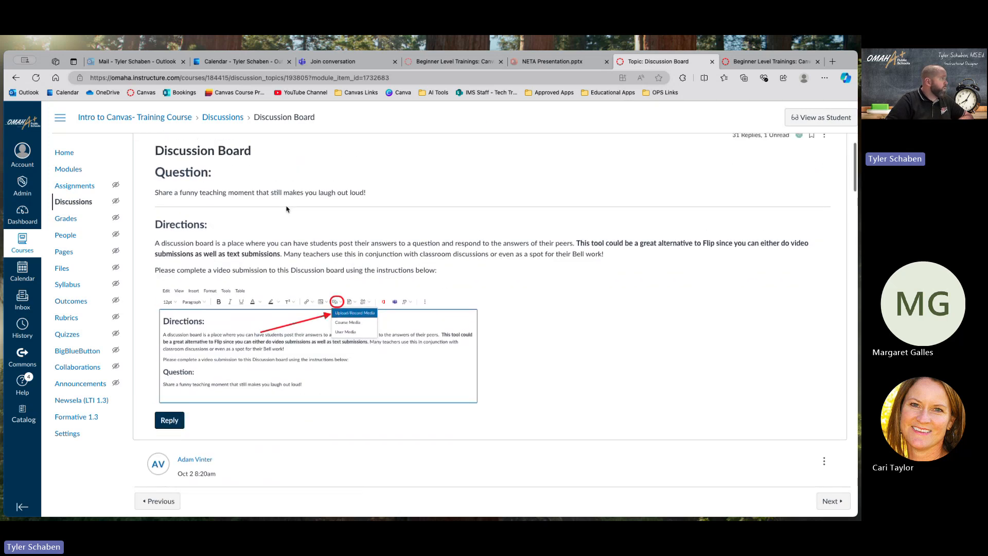
scroll(286, 209, down, 1)
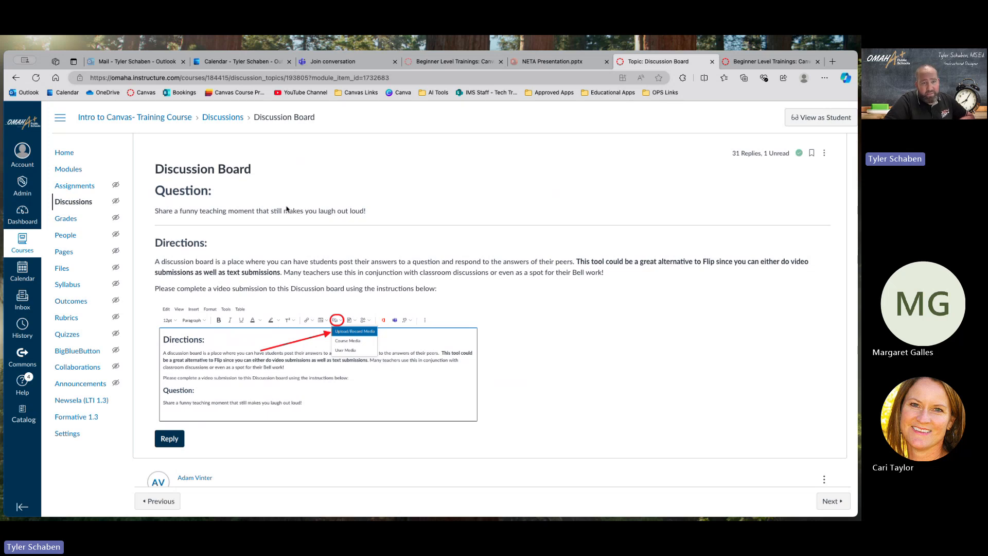
scroll(287, 208, up, 1)
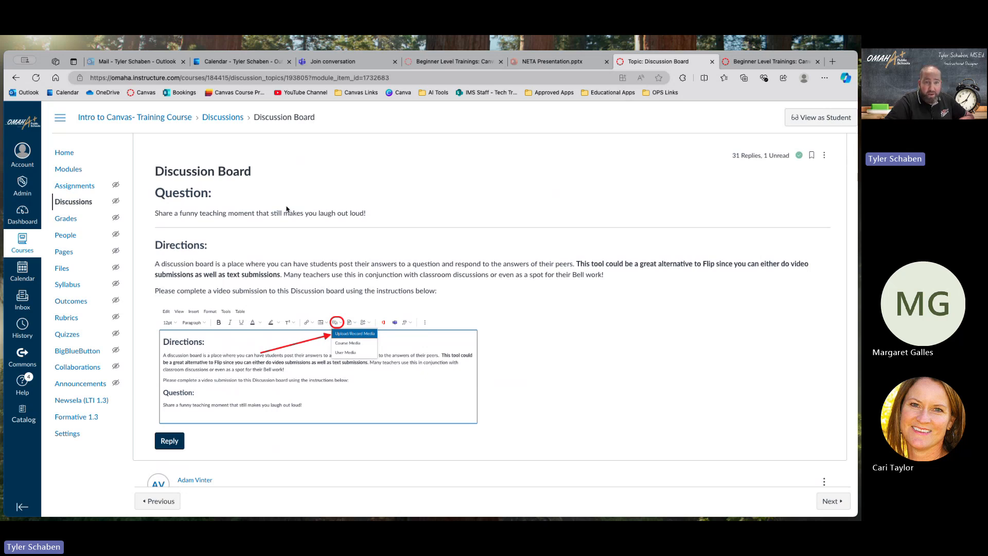
scroll(286, 208, down, 3)
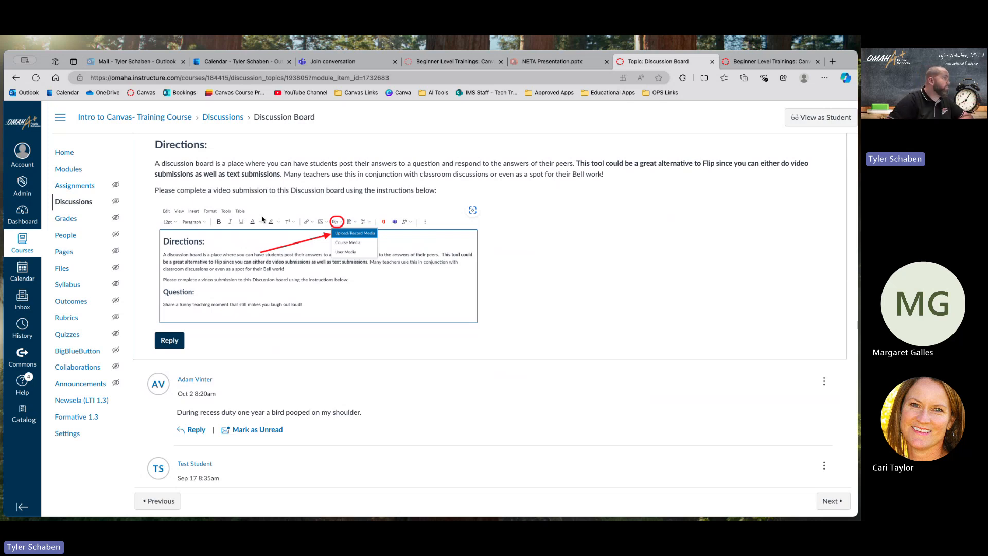
scroll(262, 220, up, 5)
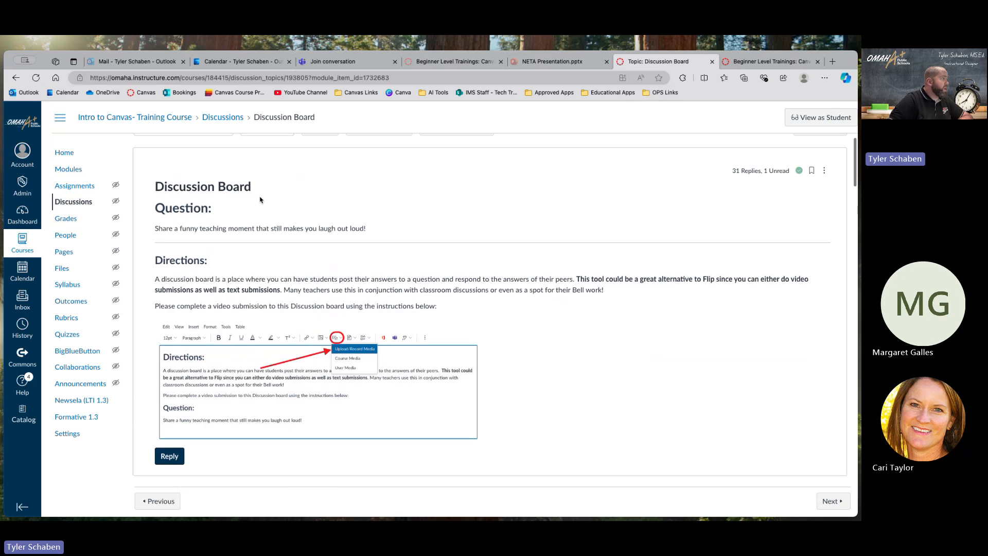
scroll(348, 286, down, 4)
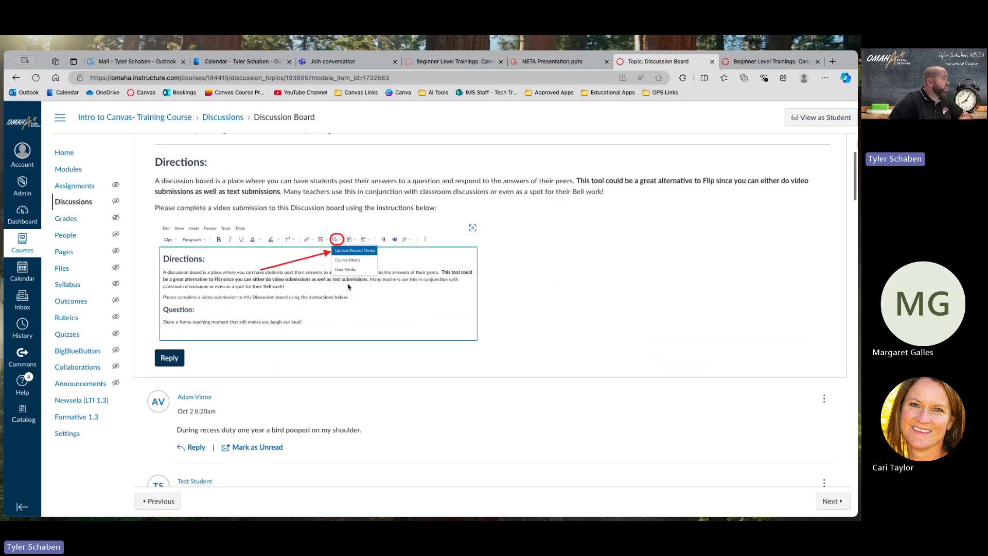
scroll(348, 286, up, 4)
scroll(157, 148, down, 4)
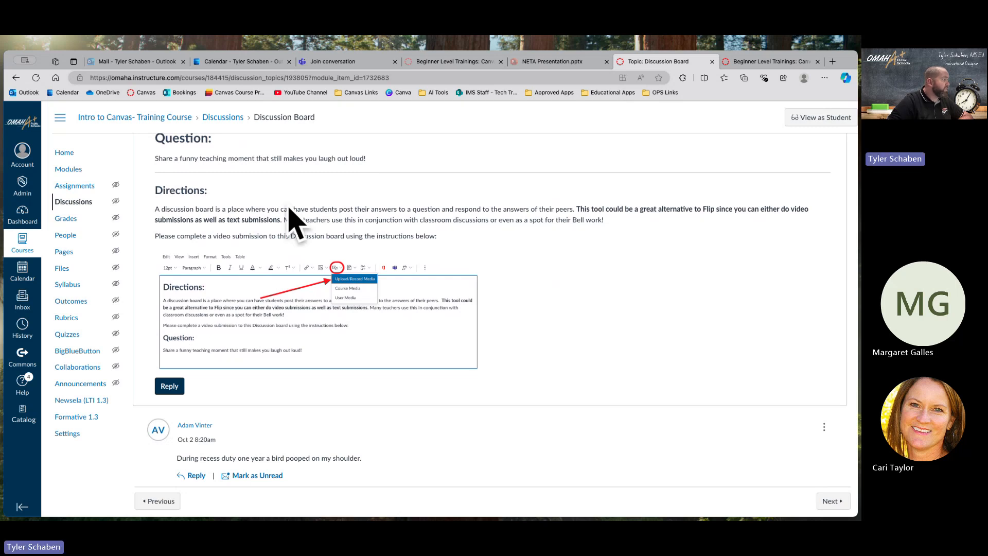
- Read through the text and video replies posted below the Discussion Board topic
scroll(275, 208, down, 4)
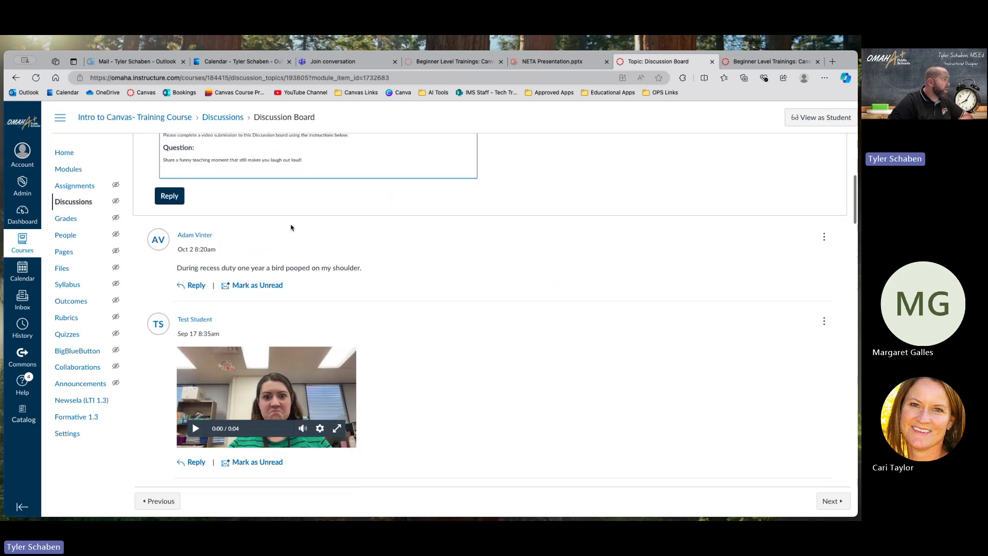
scroll(291, 227, down, 4)
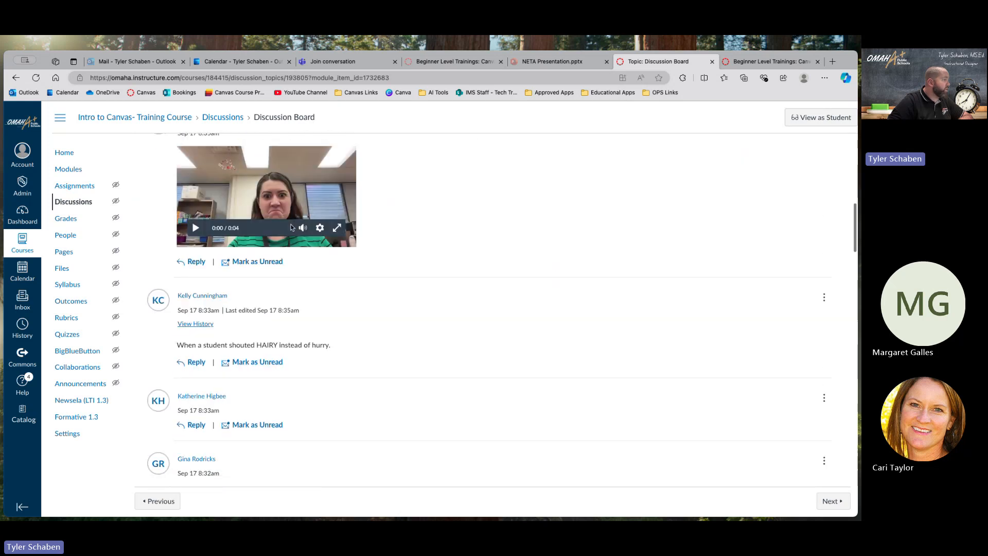
scroll(291, 227, down, 4)
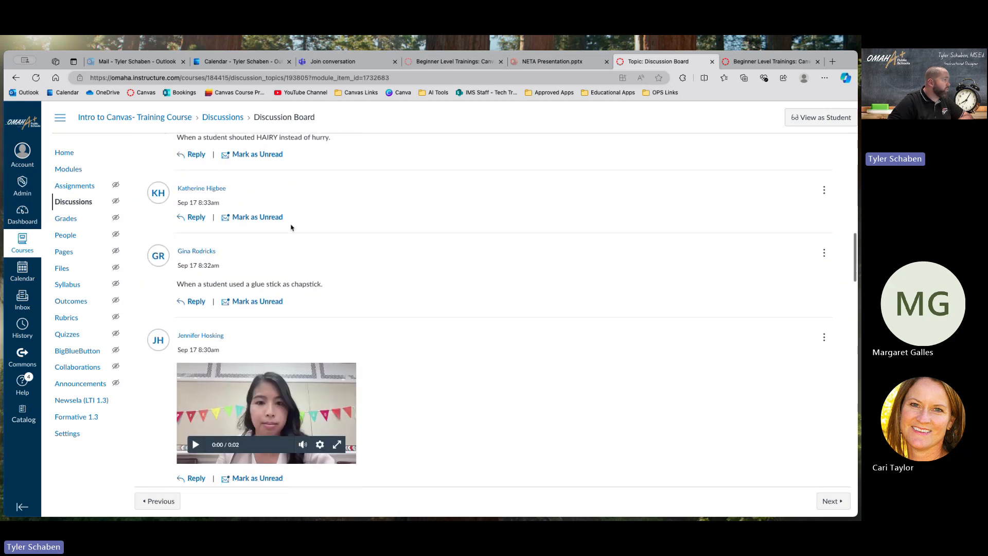
scroll(291, 228, down, 1)
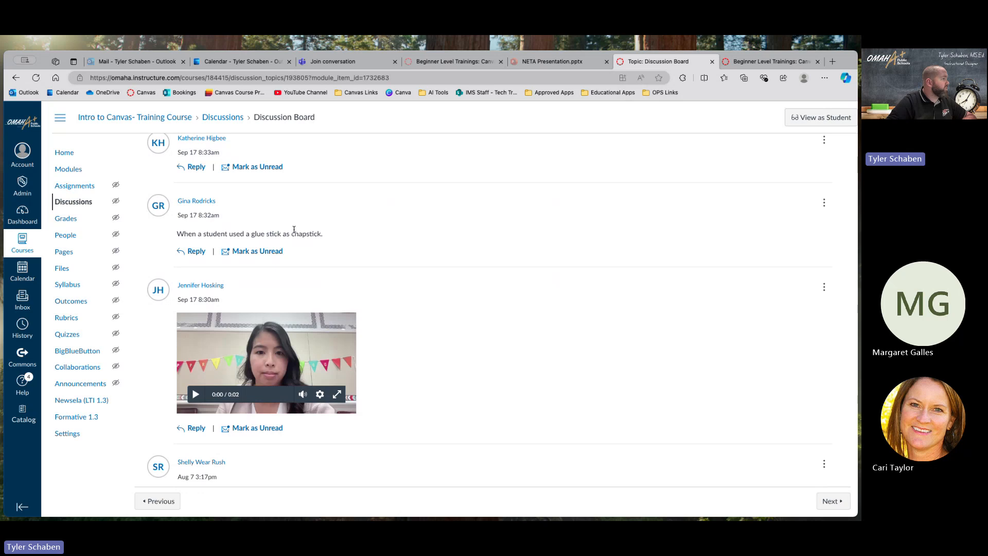
scroll(265, 288, down, 3)
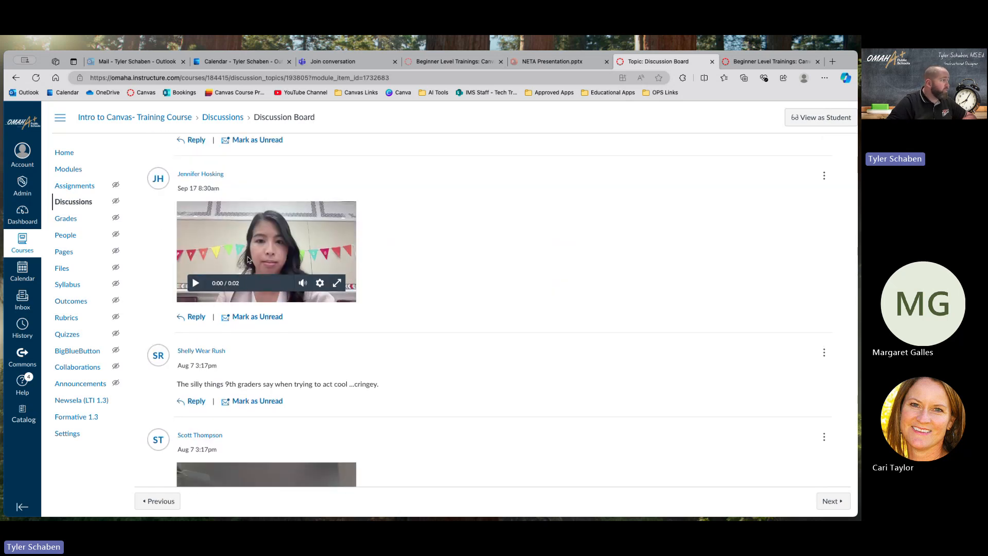
scroll(248, 259, up, 1)
scroll(244, 265, down, 8)
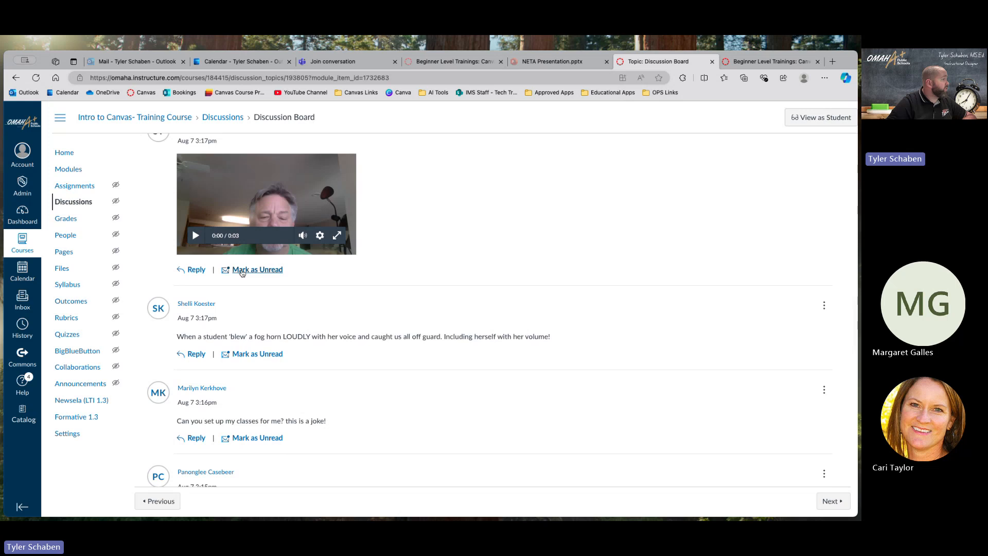
scroll(264, 281, down, 3)
scroll(266, 287, up, 2)
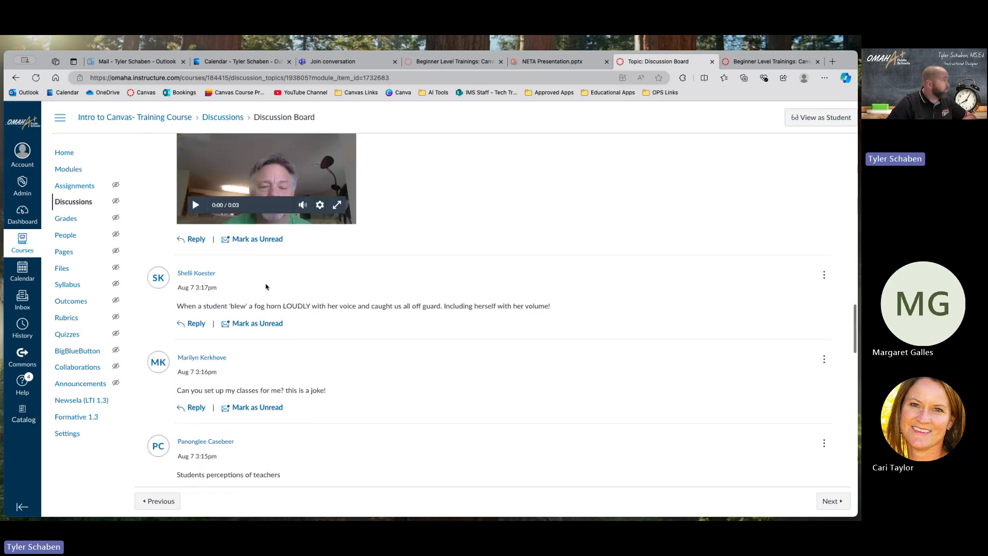
- Return to the first replies under the Discussion Board topic and review them along with the topic's reply option
scroll(266, 286, up, 10)
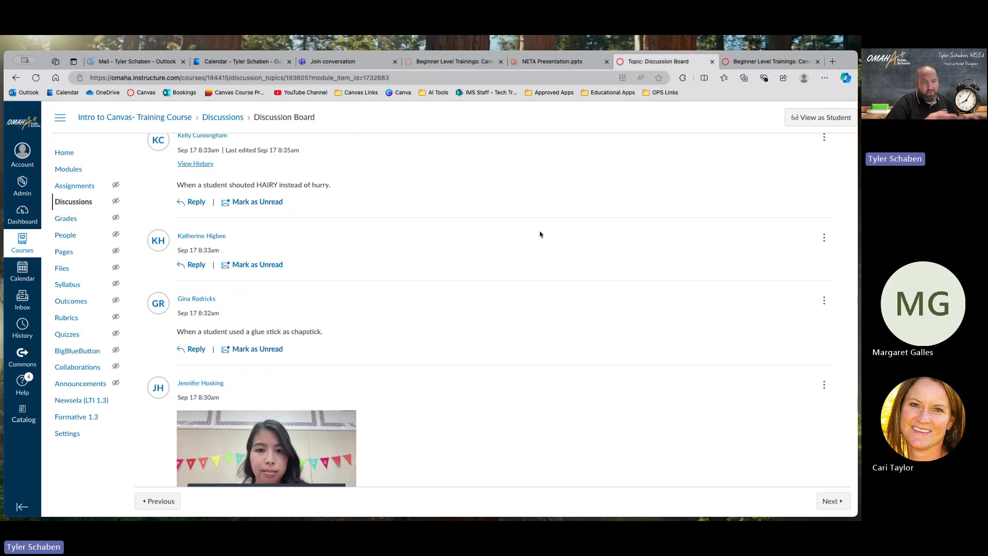
scroll(473, 239, up, 5)
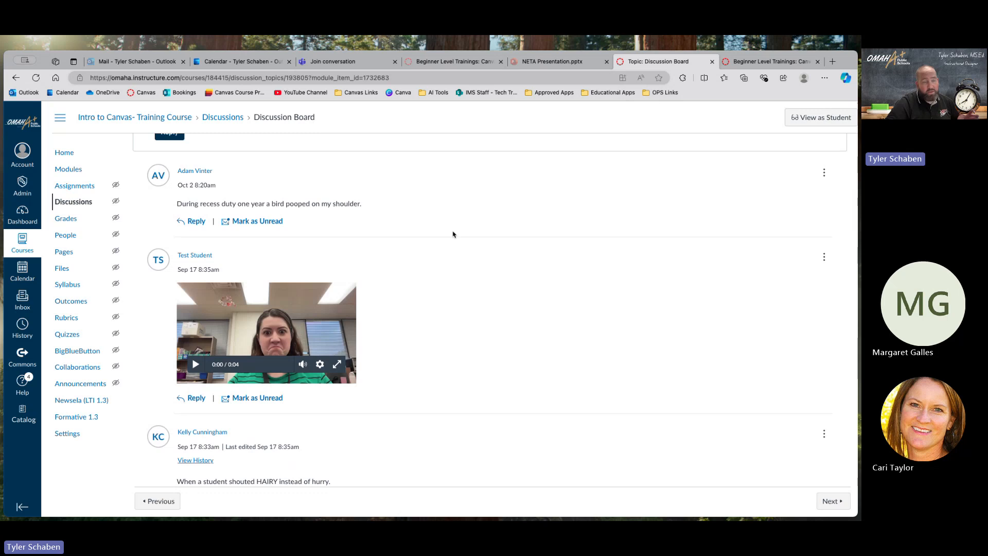
scroll(453, 234, down, 1)
scroll(451, 233, up, 3)
scroll(451, 234, down, 2)
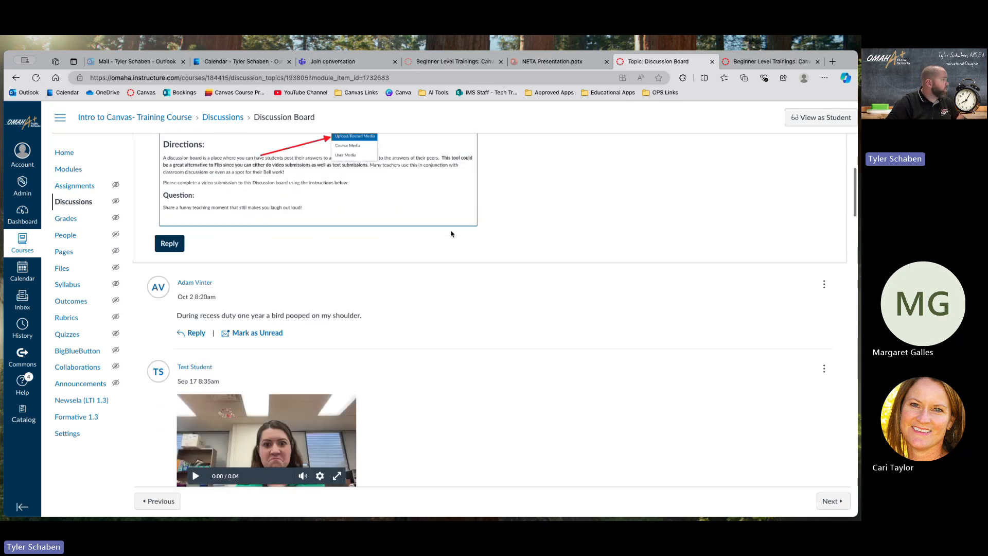
scroll(452, 235, down, 1)
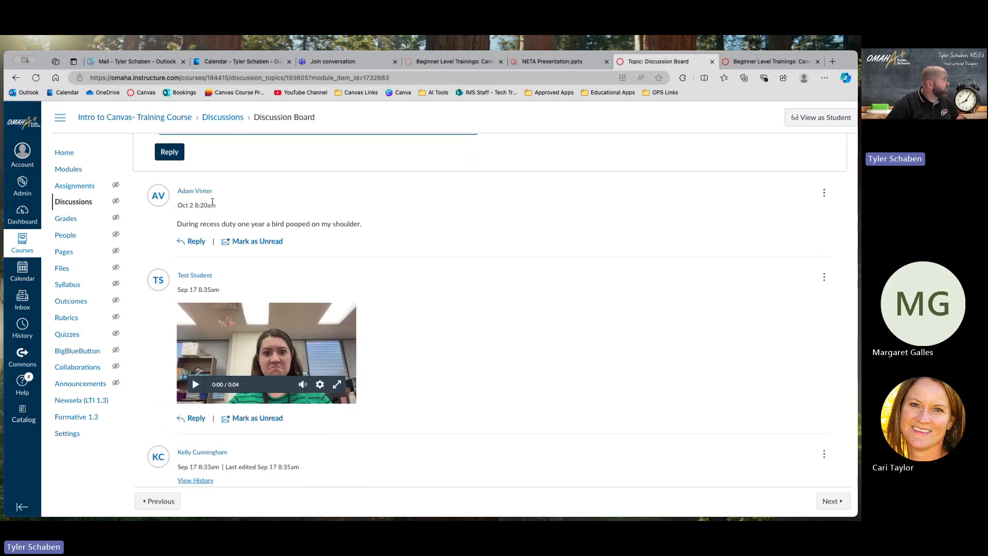
scroll(210, 214, up, 3)
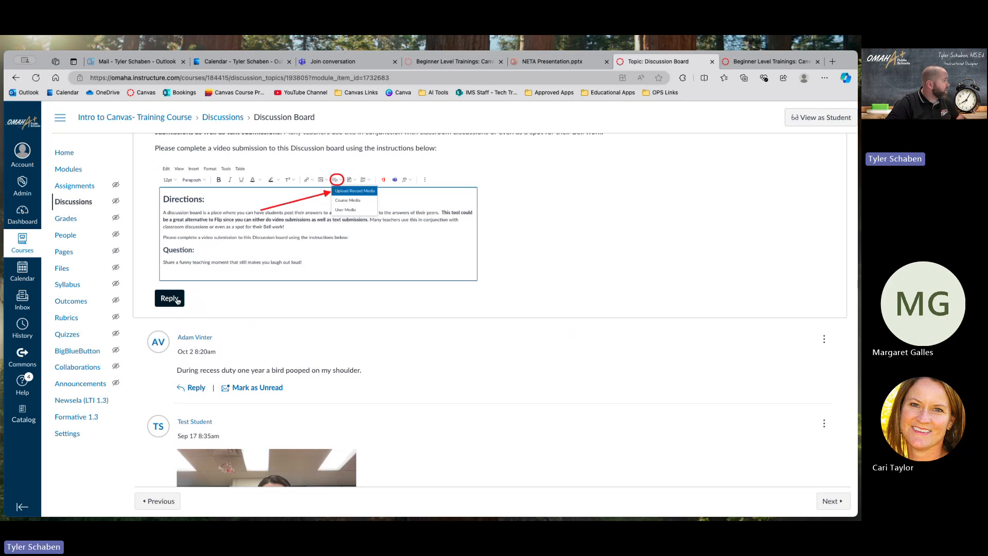
scroll(335, 303, down, 4)
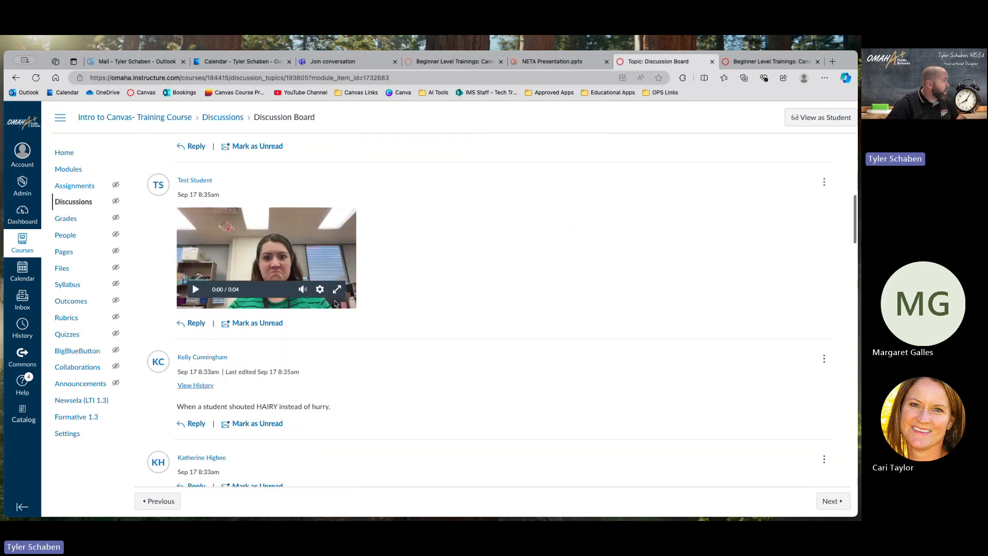
- Start a reply to the Discussion Board topic and open the webcam recorder for adding media to it
scroll(335, 303, up, 3)
click(169, 243)
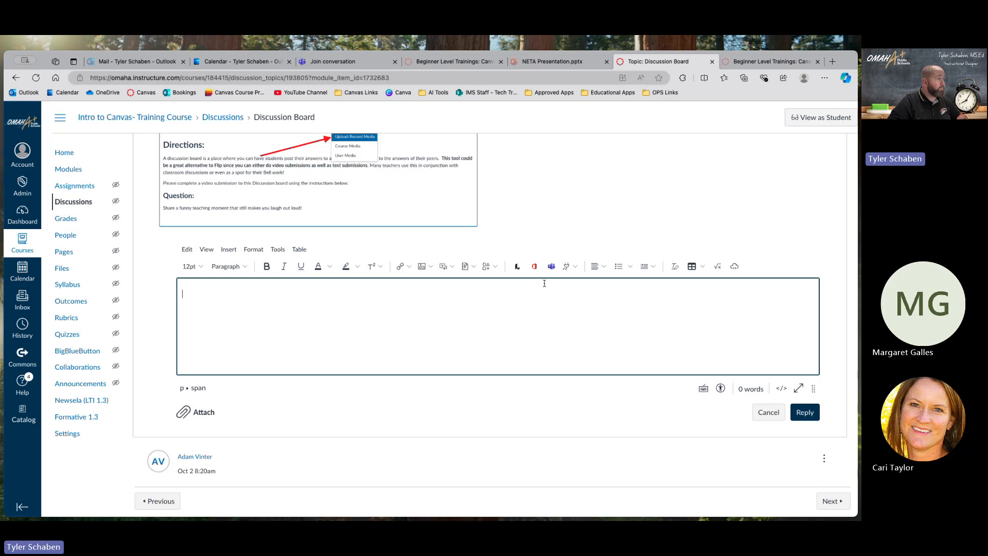
click(471, 272)
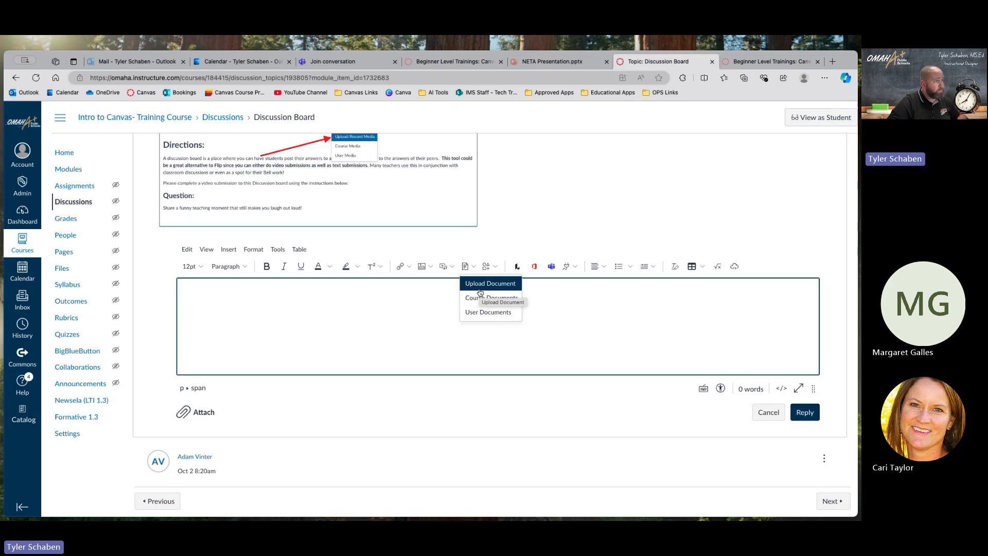
click(448, 241)
click(451, 267)
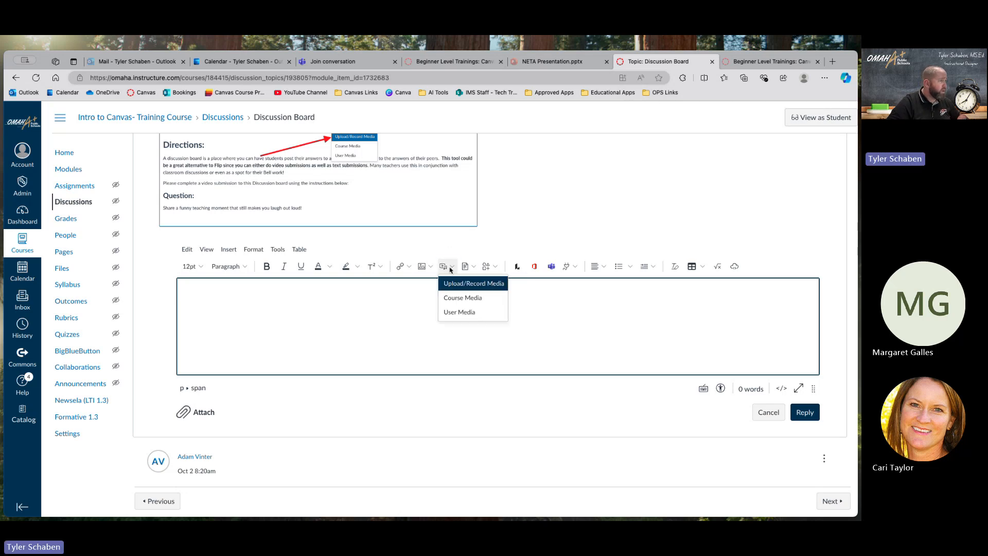
click(465, 286)
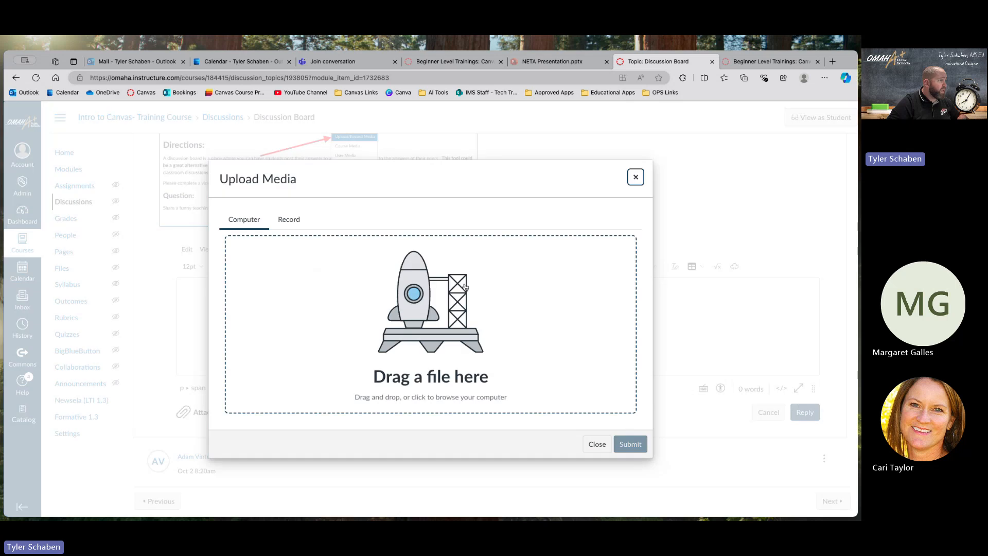
click(290, 227)
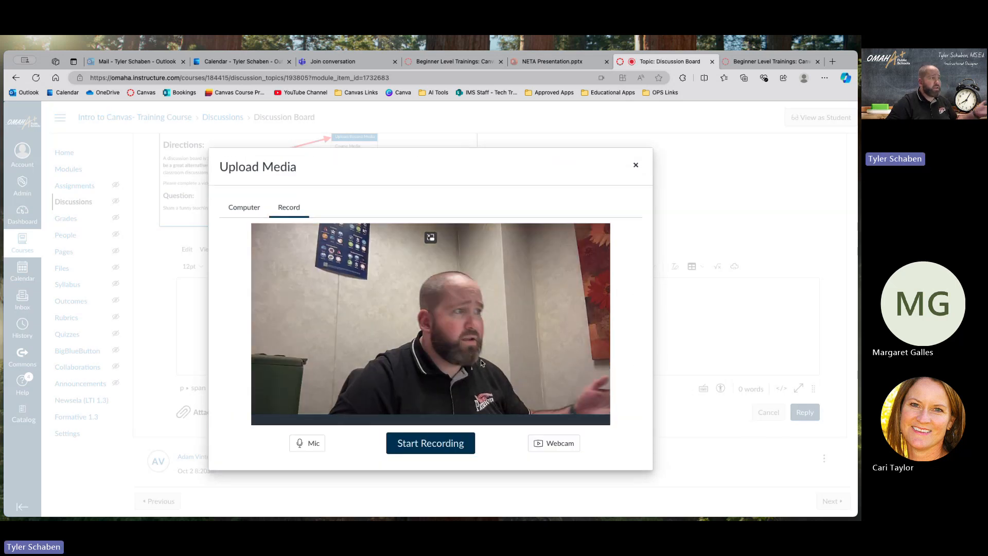
- Record a webcam video about 19 seconds long and save it into the reply
click(468, 450)
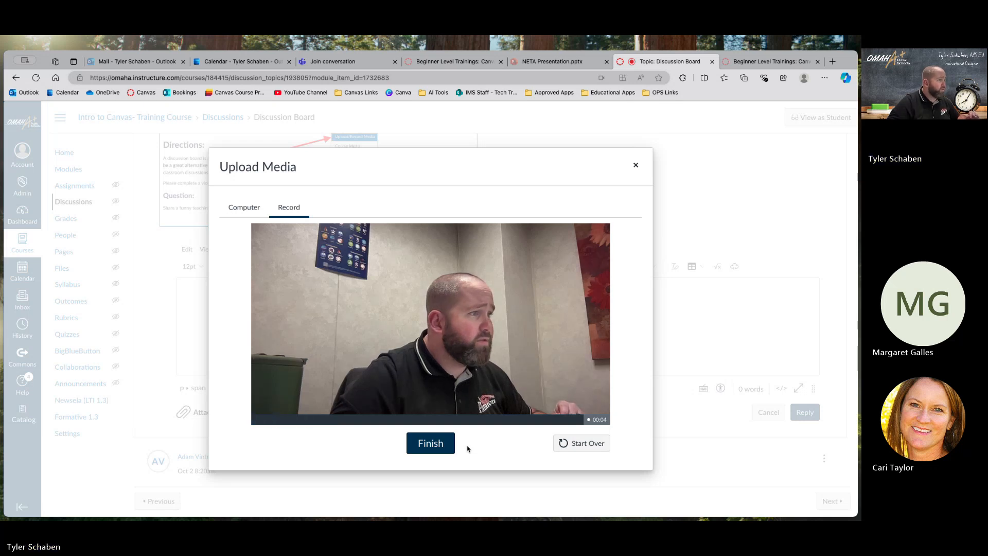
click(442, 450)
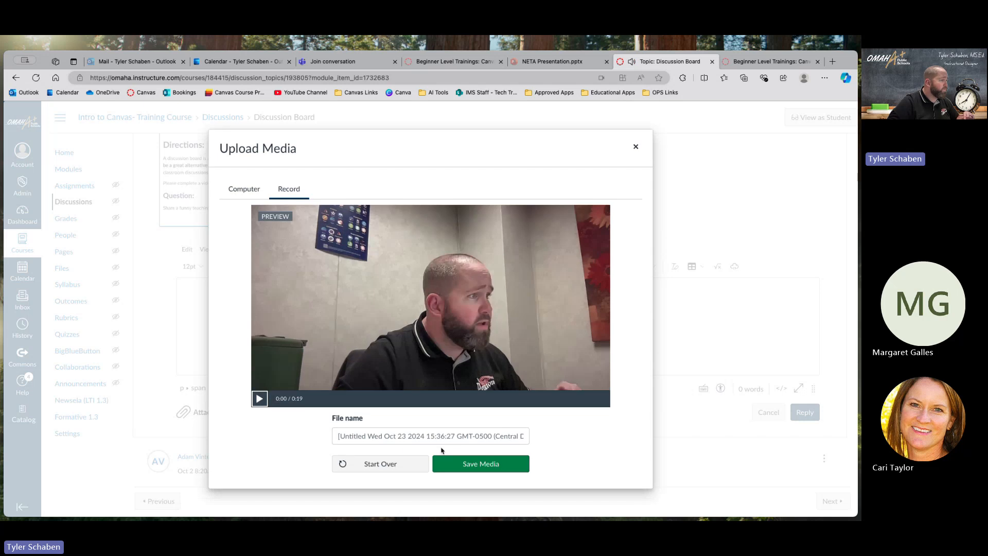
click(468, 465)
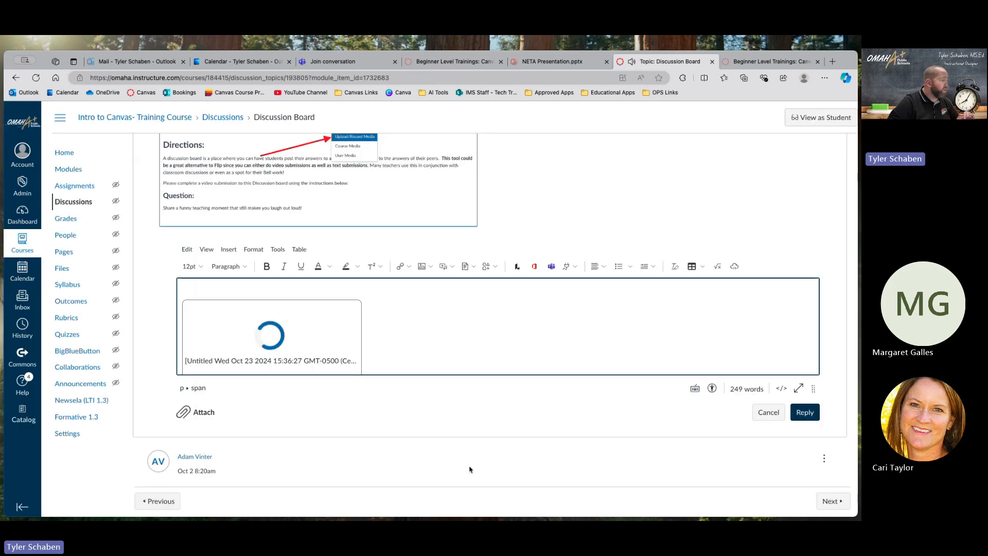
- Check the embedded video in the reply and post it to the Discussion Board
scroll(429, 326, down, 3)
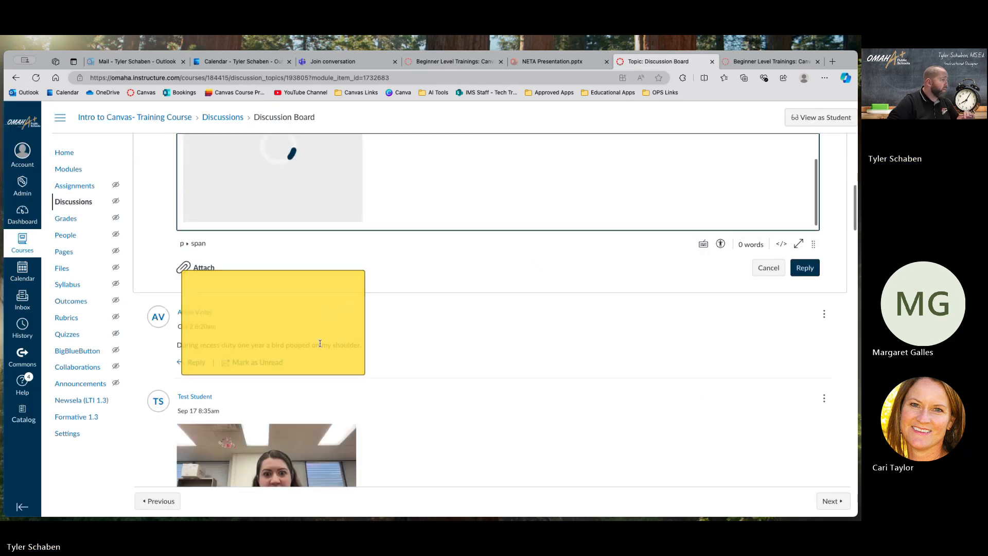
scroll(353, 325, up, 1)
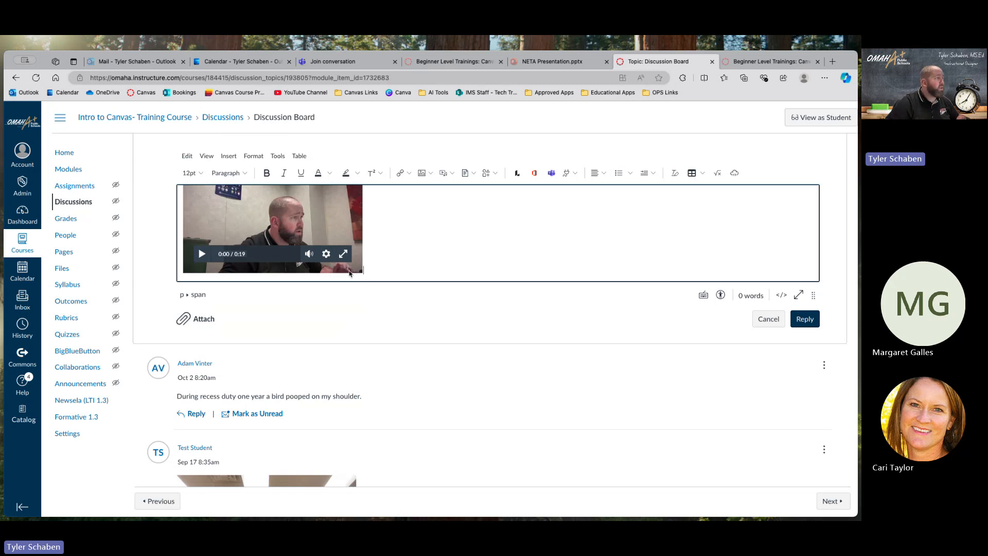
scroll(396, 278, up, 1)
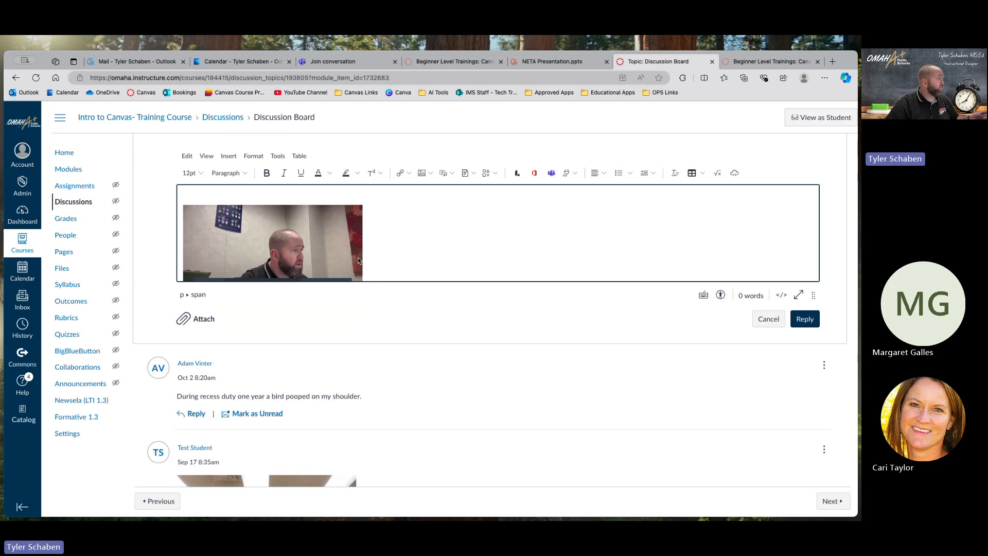
scroll(621, 351, down, 2)
scroll(510, 278, up, 2)
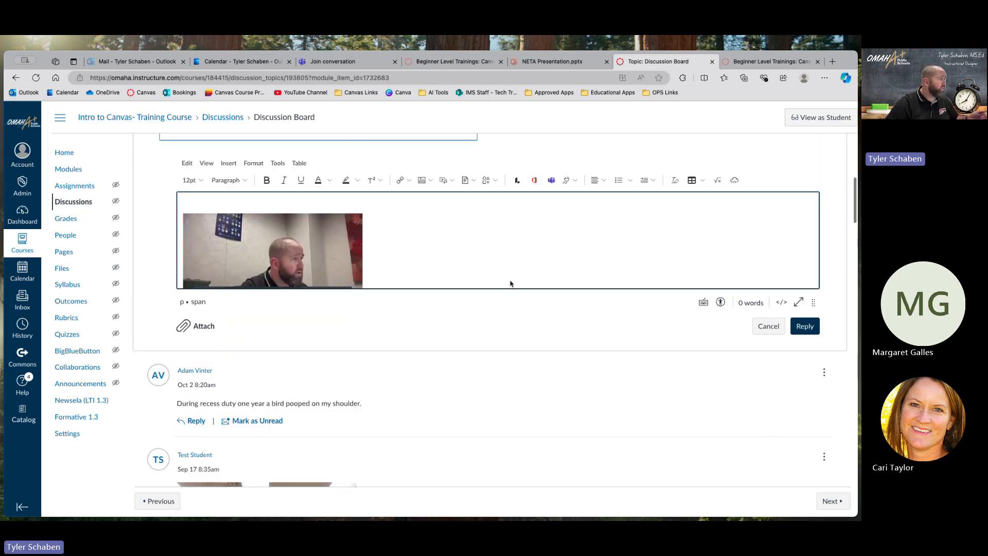
scroll(497, 273, down, 1)
click(805, 358)
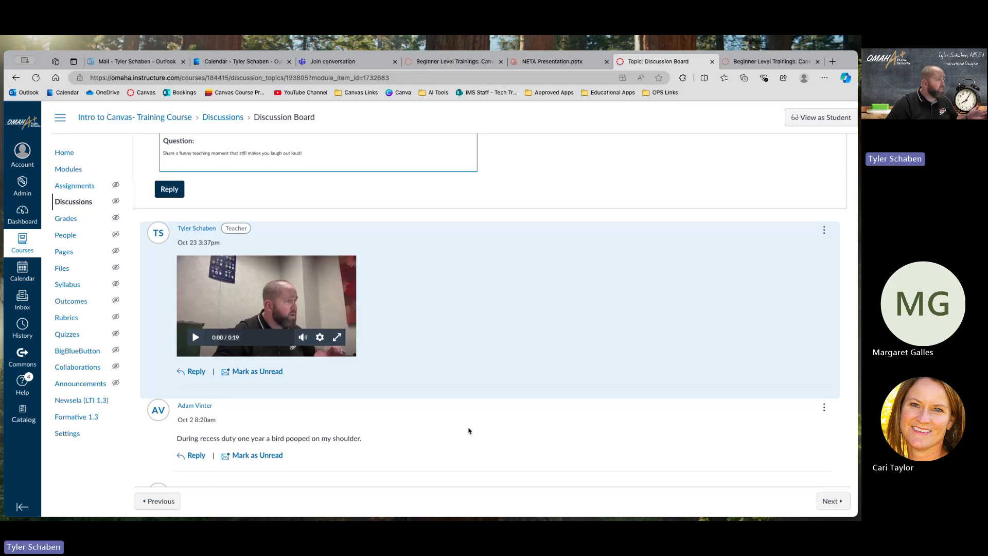
- Review the newly posted video reply together with the earlier replies and the topic's question and directions
scroll(469, 430, down, 3)
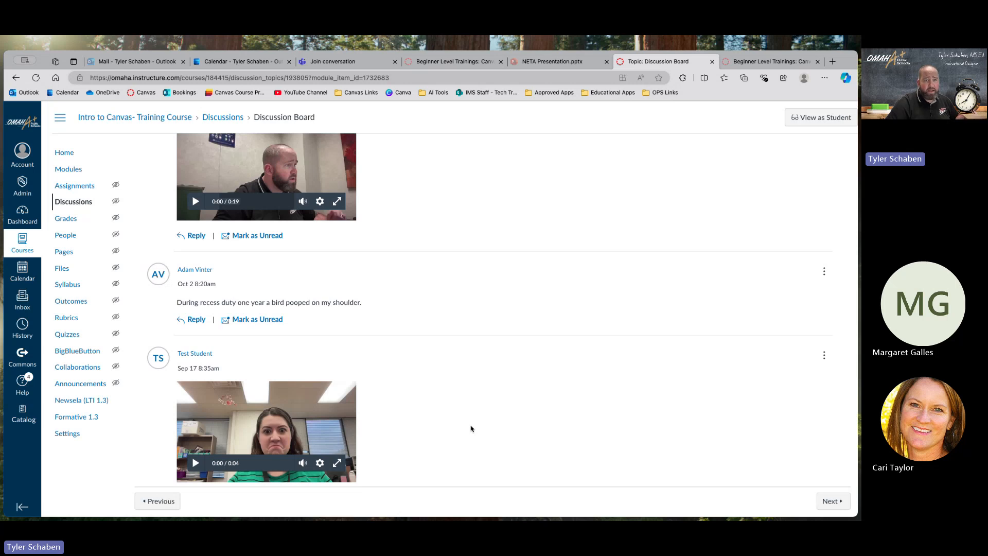
scroll(470, 429, up, 3)
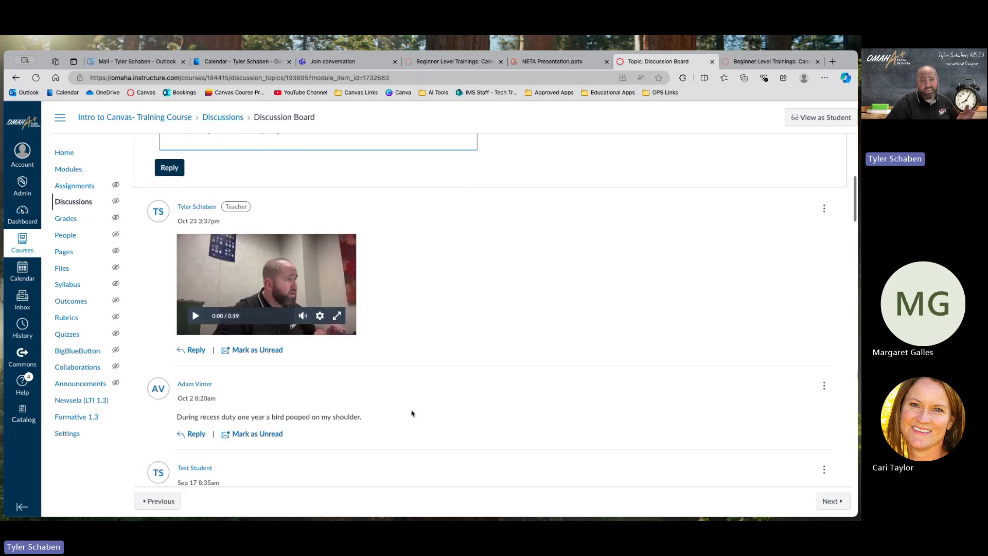
scroll(540, 390, up, 8)
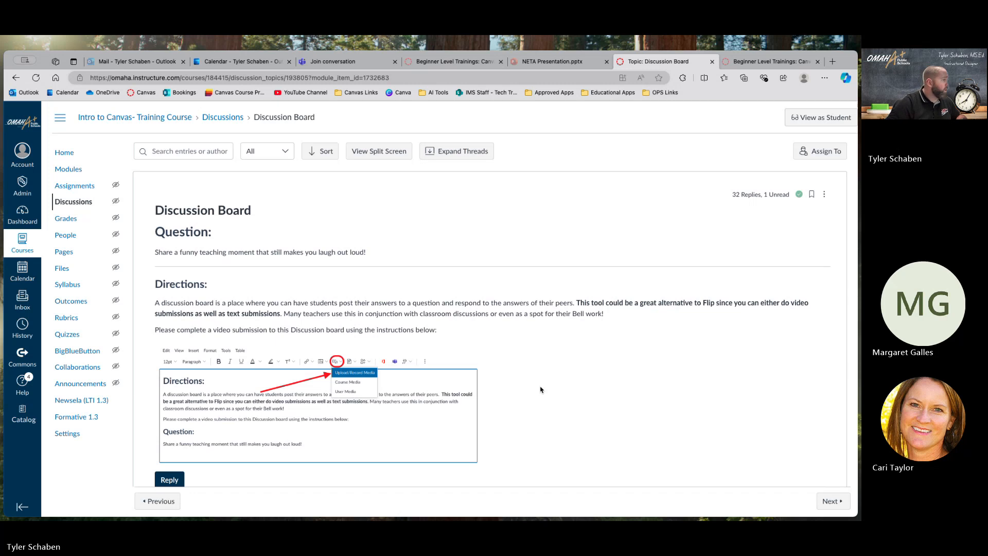
scroll(540, 389, down, 10)
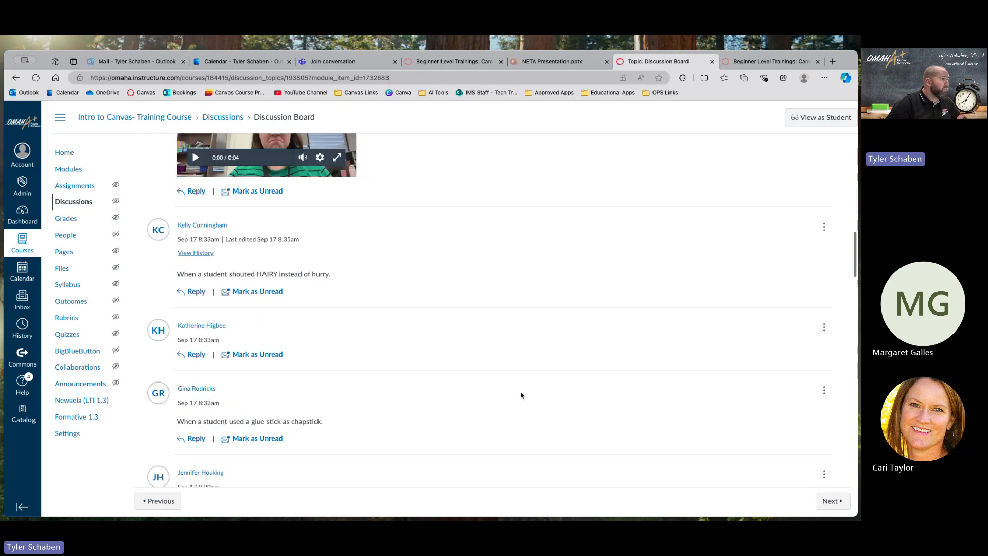
scroll(521, 395, down, 10)
scroll(520, 395, down, 1)
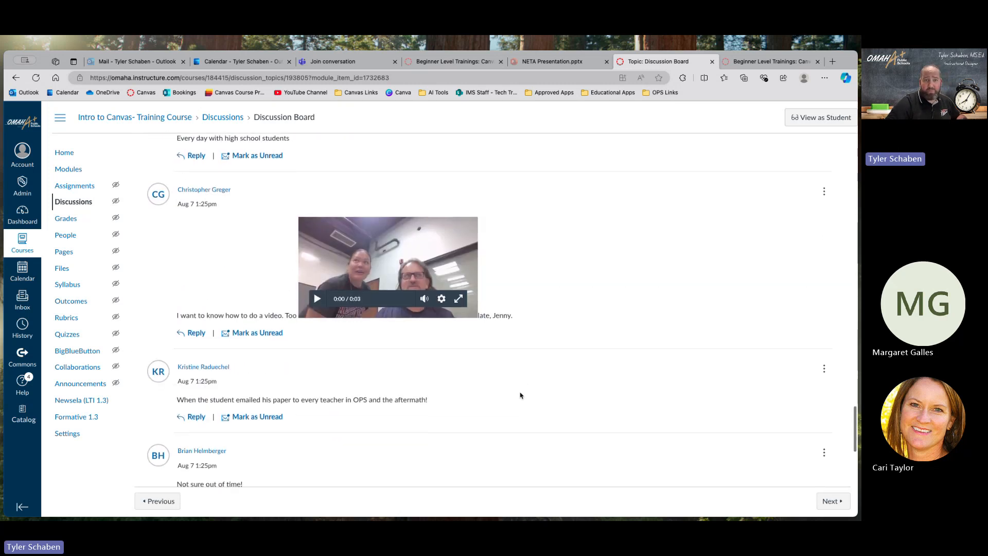
scroll(520, 396, up, 20)
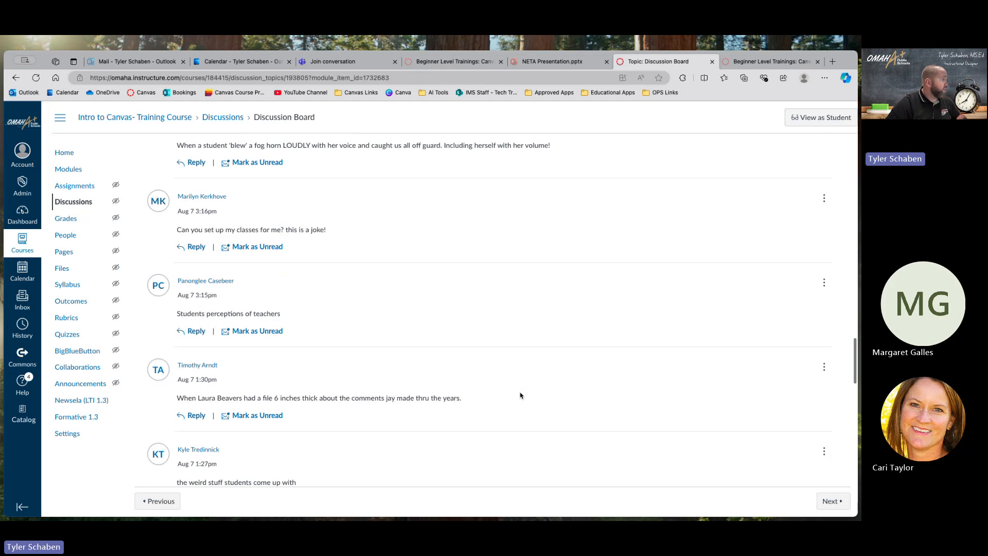
scroll(520, 395, up, 5)
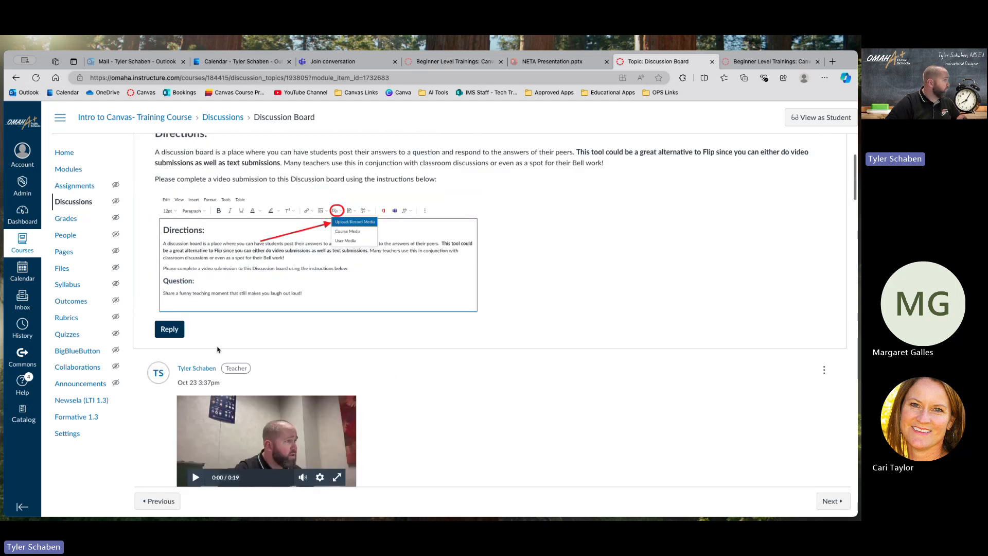
scroll(450, 405, down, 10)
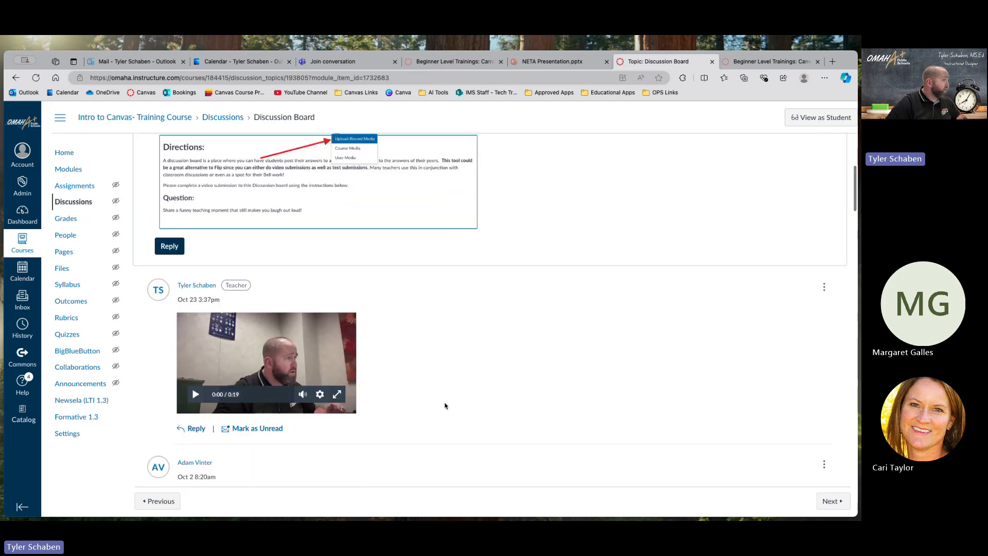
scroll(445, 405, down, 1)
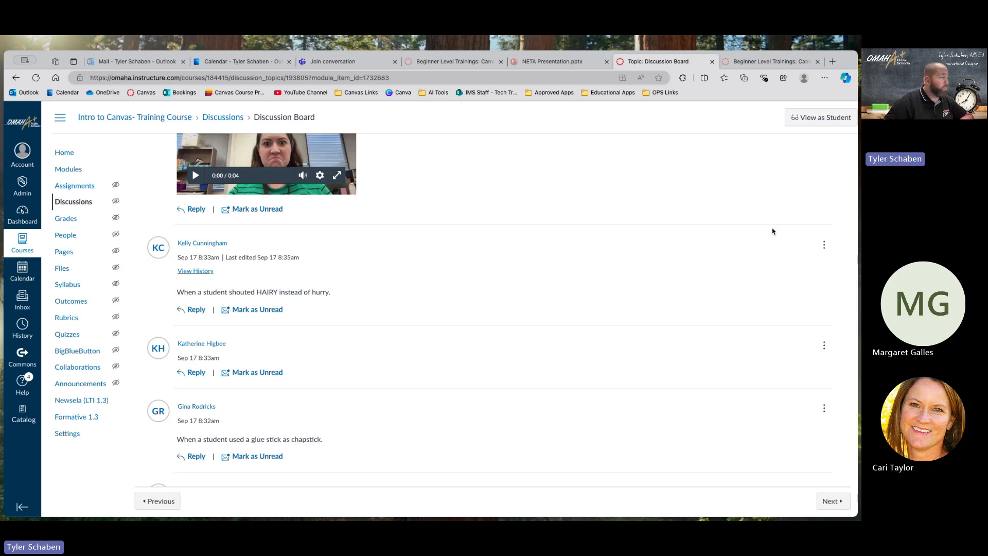
scroll(771, 231, up, 15)
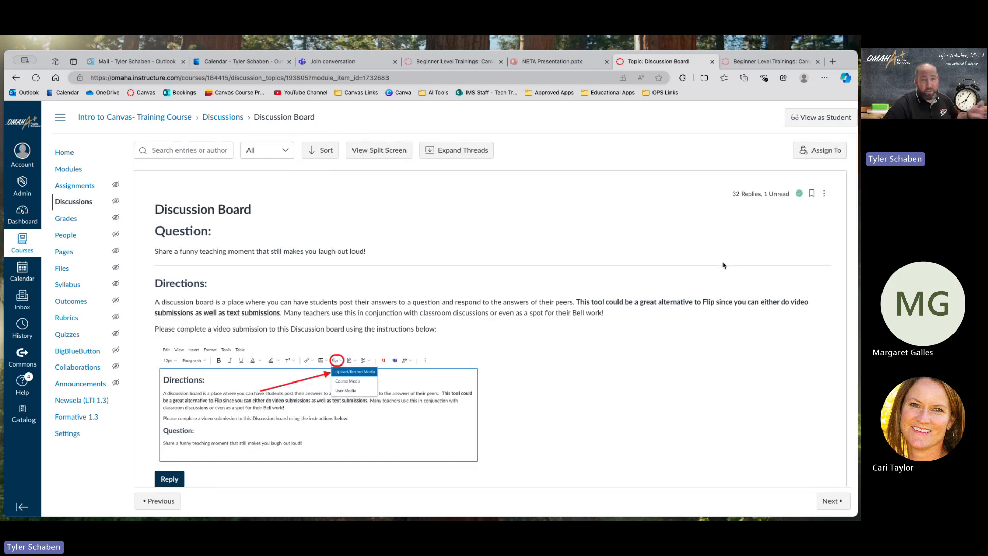
scroll(664, 289, down, 5)
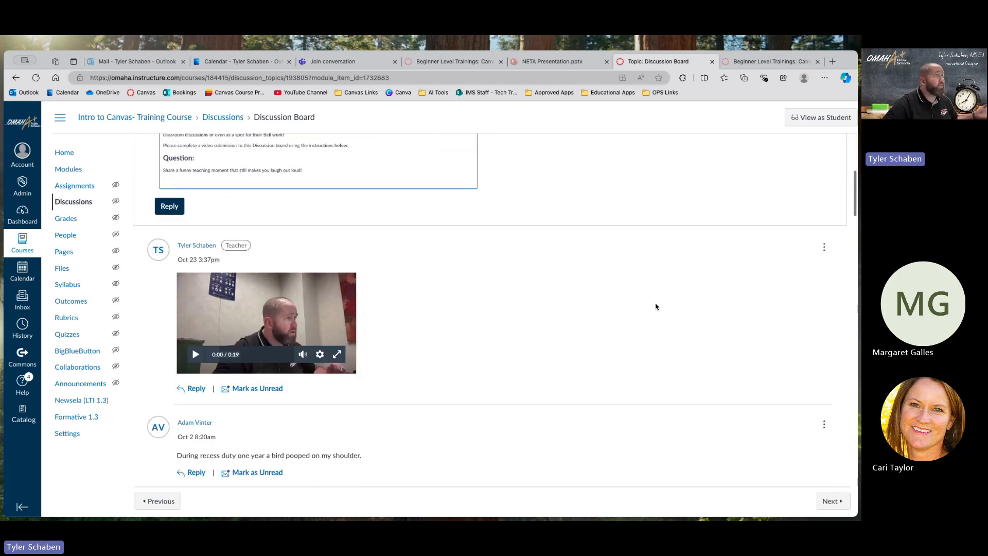
scroll(655, 307, up, 5)
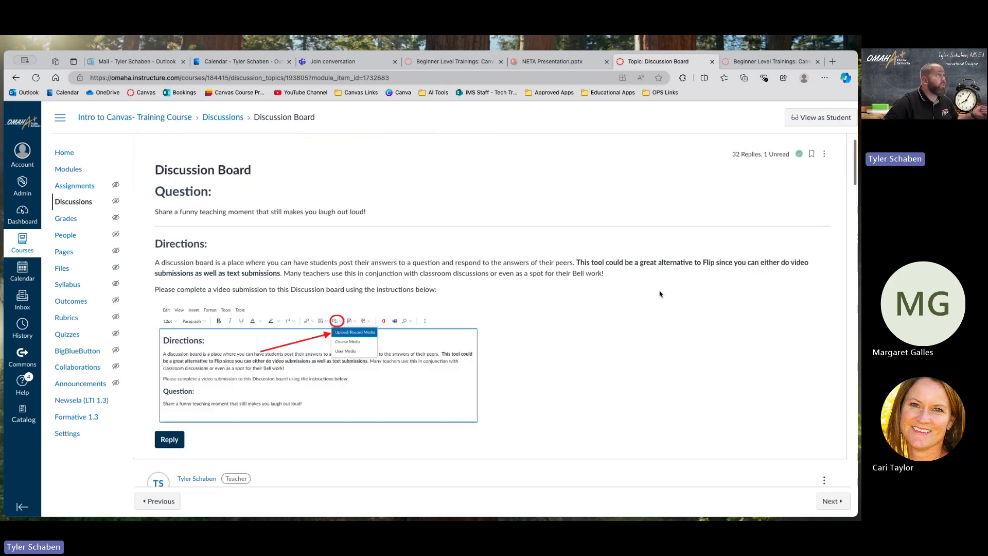
- Go from the Canvas Tricks and Treats course to the dashboard and open the Example Class- Secondary course
click(451, 65)
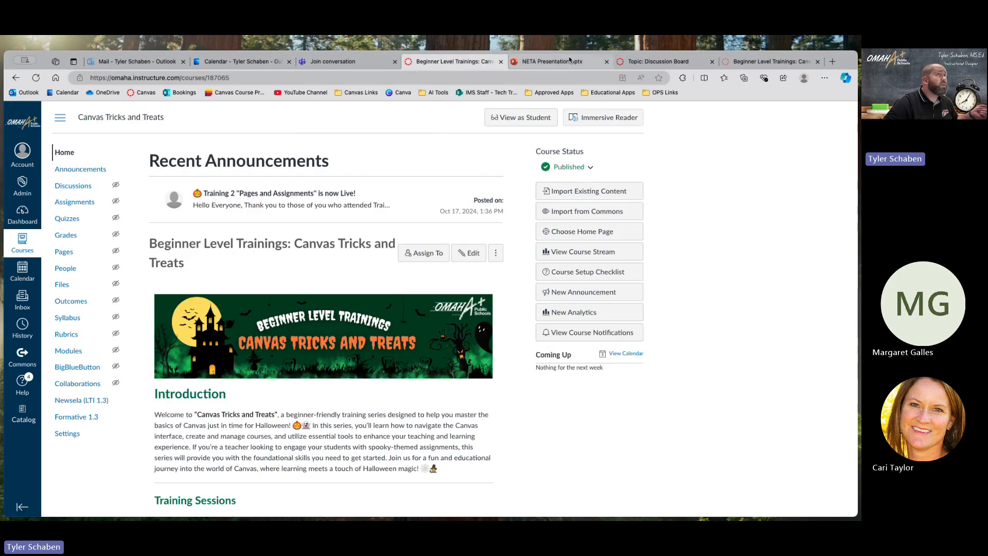
click(668, 66)
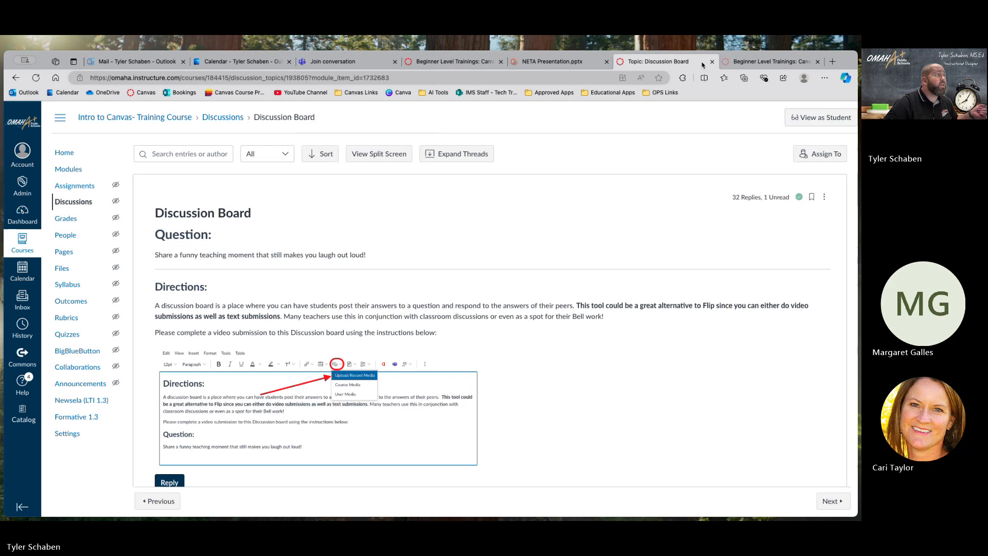
click(738, 63)
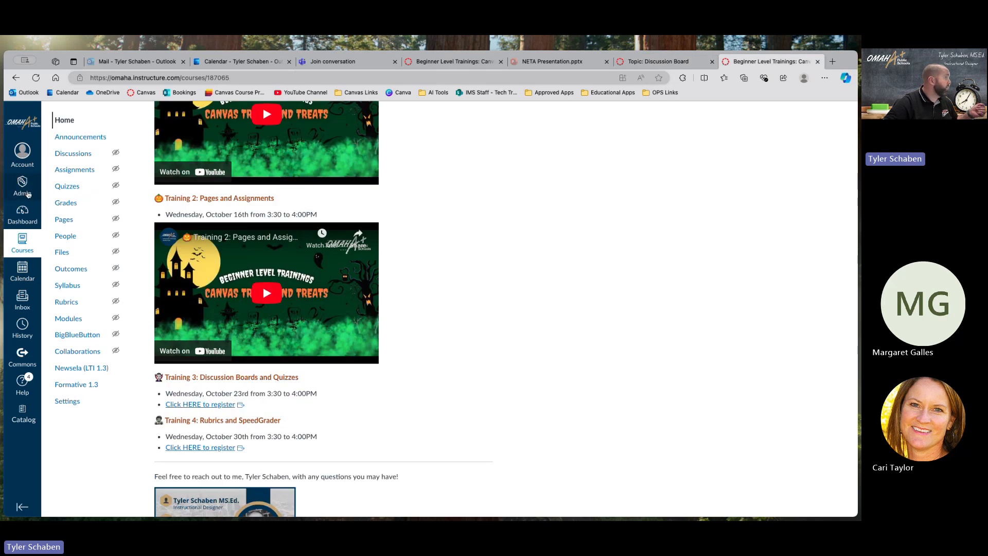
click(66, 221)
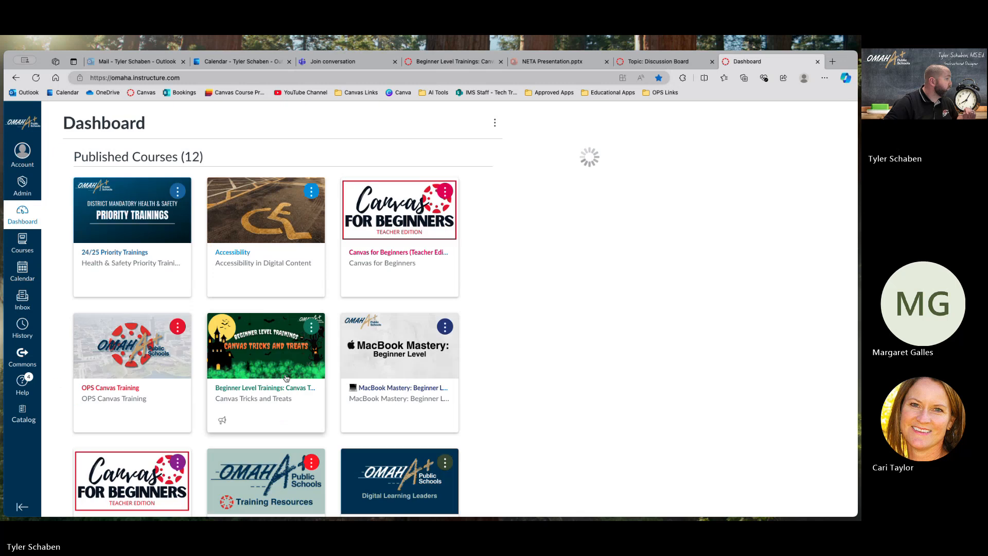
scroll(212, 370, down, 10)
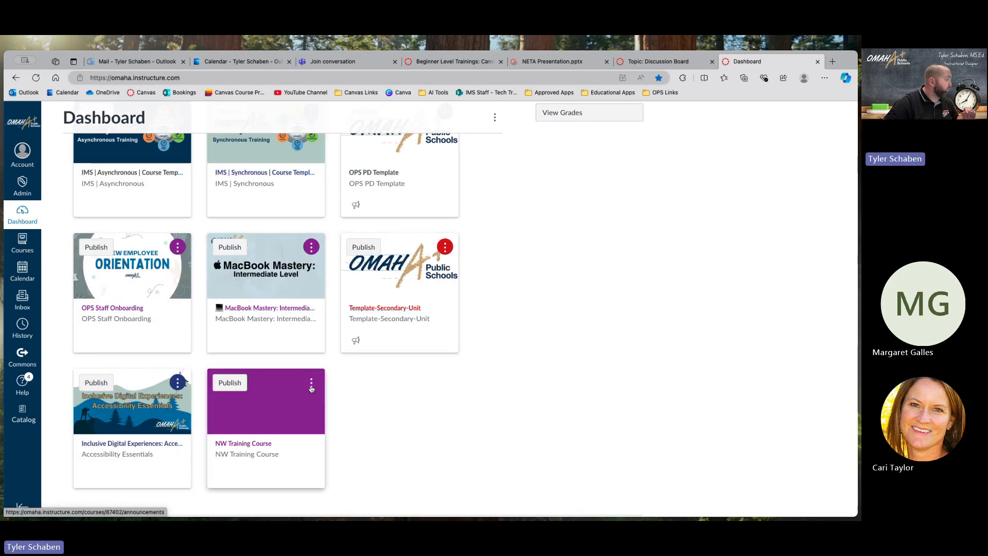
scroll(291, 395, up, 3)
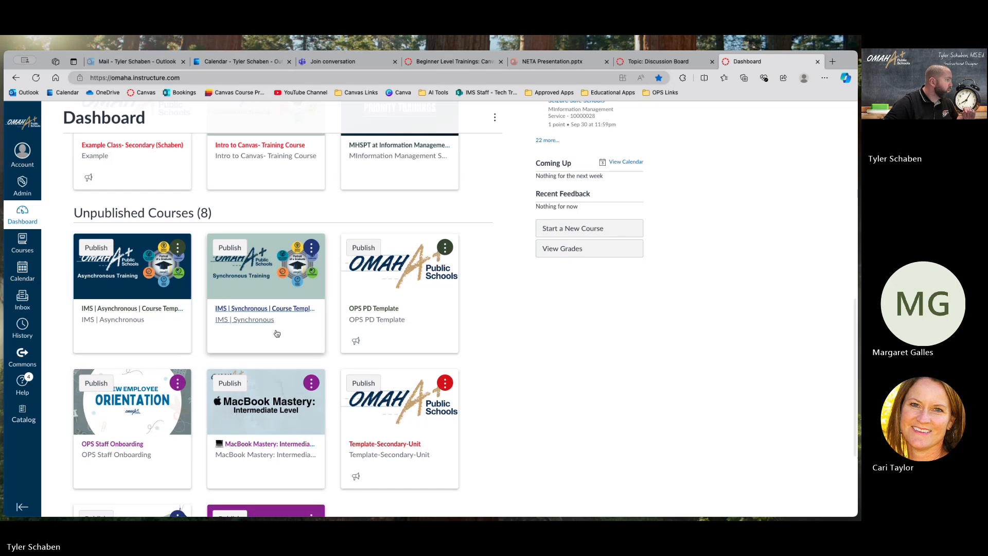
scroll(297, 441, up, 3)
scroll(297, 442, up, 2)
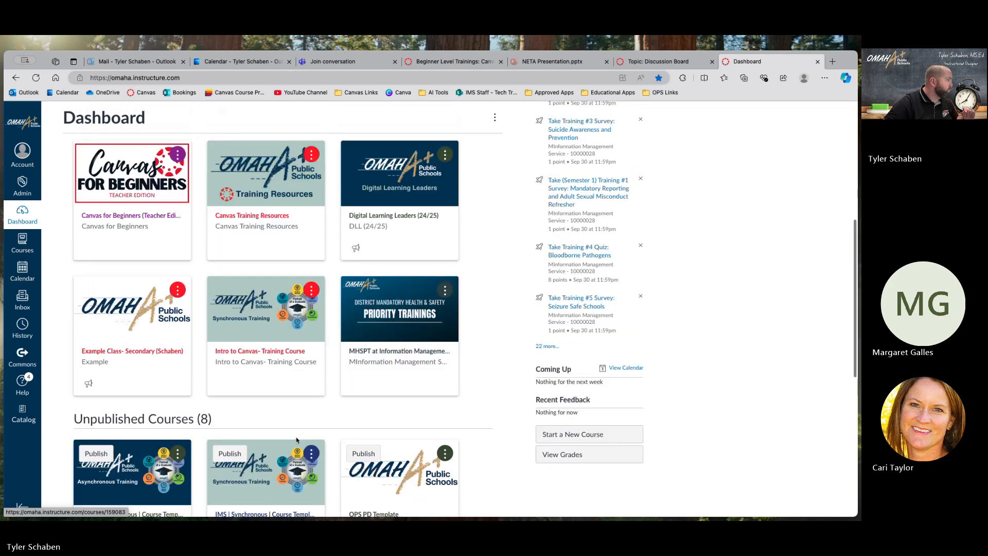
click(134, 380)
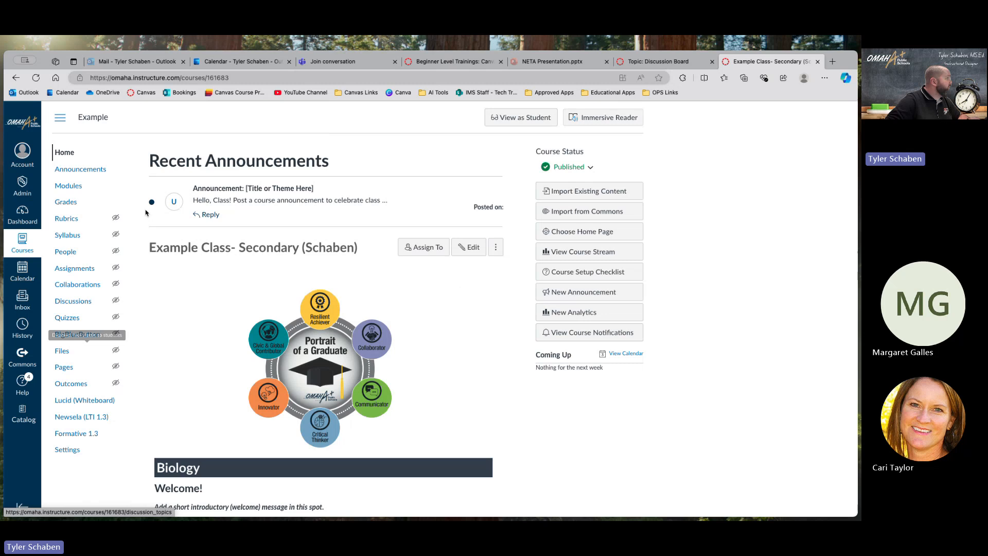
- Open the course's modules and find the empty Example Module 2 at the end of the list
click(86, 187)
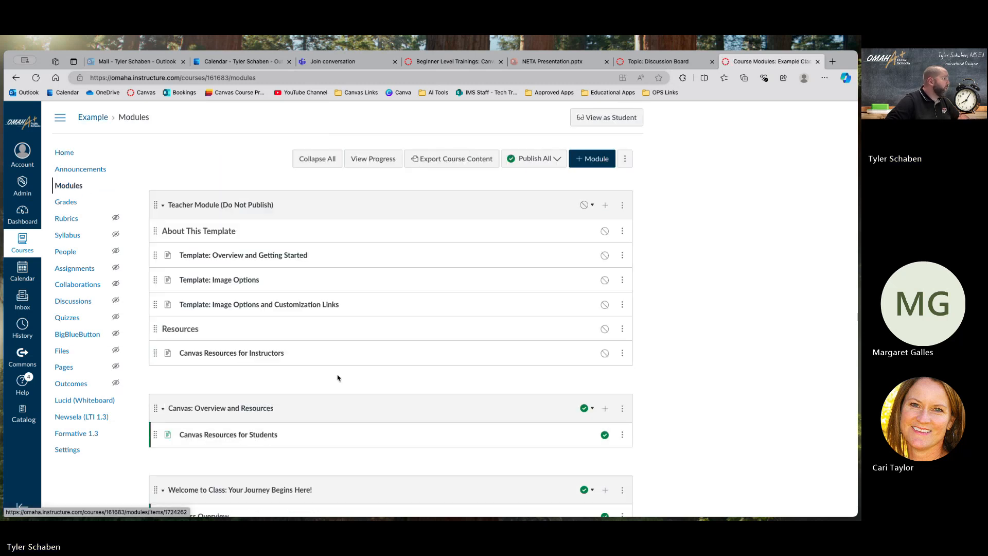
scroll(339, 369, down, 14)
scroll(337, 367, down, 2)
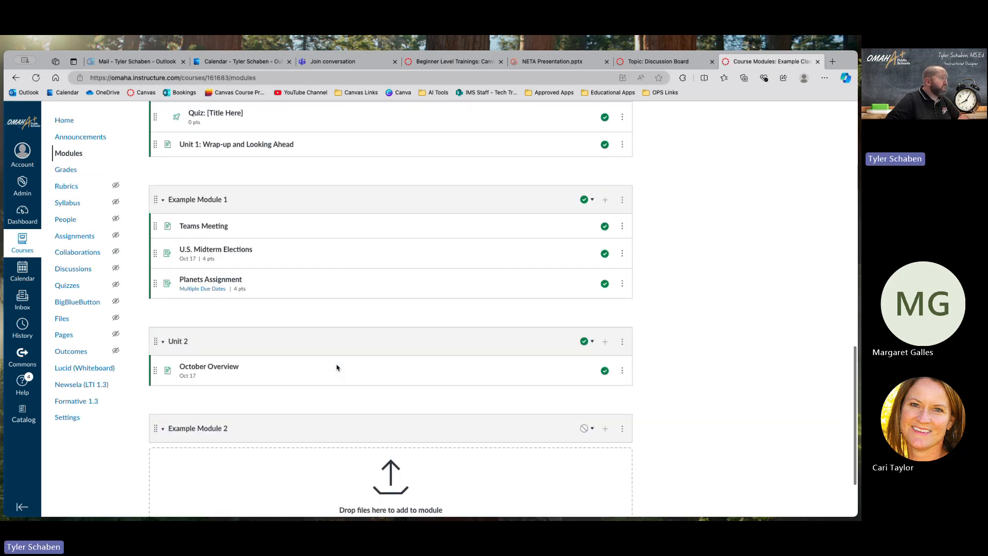
scroll(337, 367, down, 2)
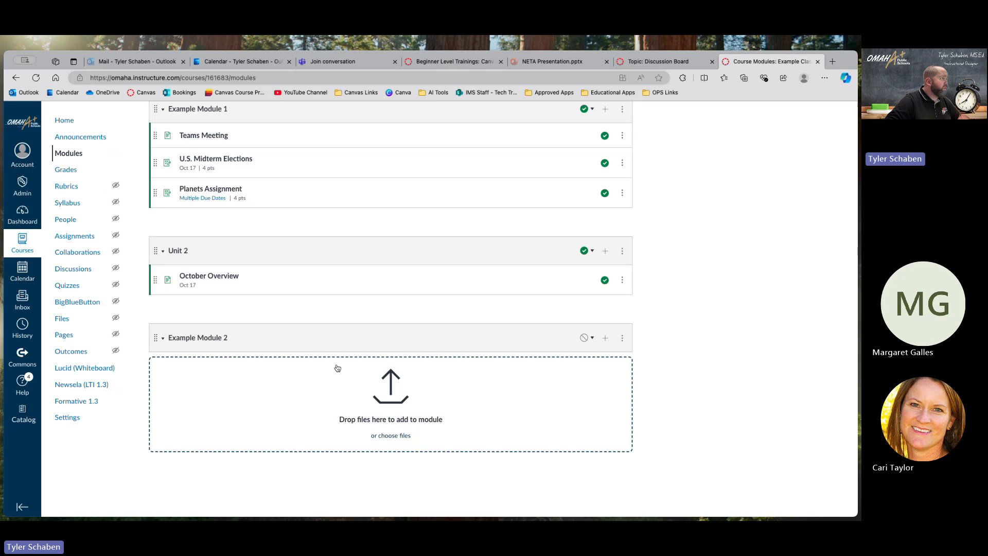
scroll(335, 367, up, 1)
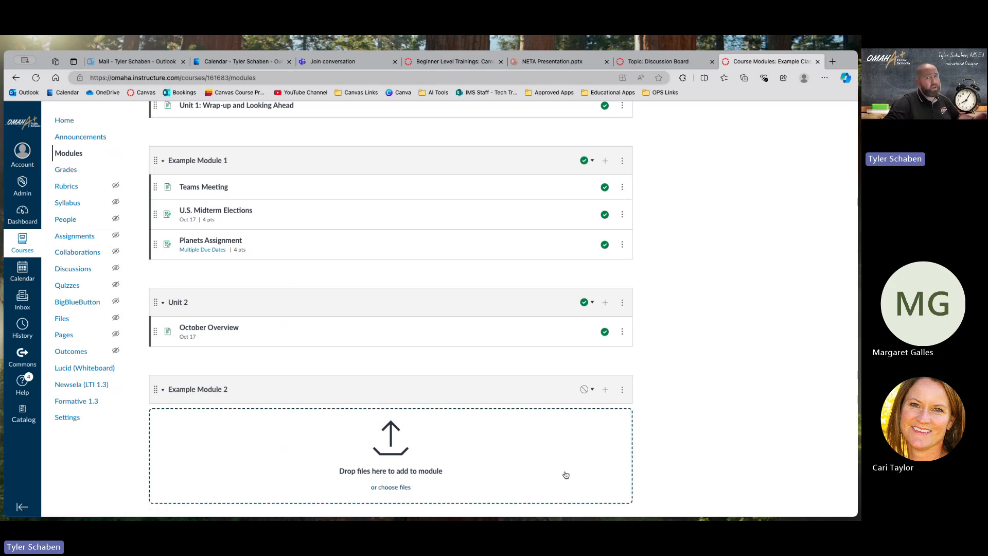
scroll(410, 315, down, 1)
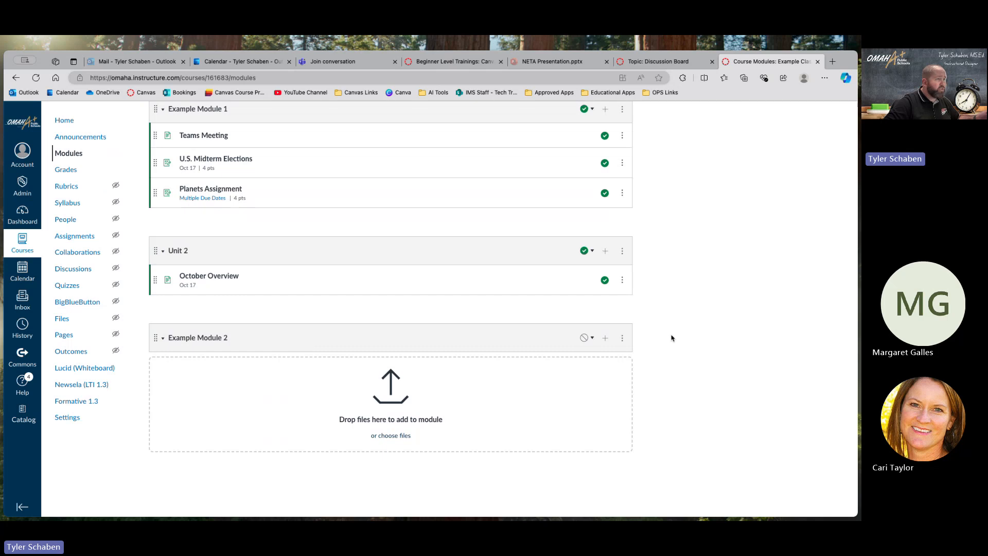
- Start adding an item to Example Module 2, choosing Discussion as its type and the option to create a new topic
click(604, 340)
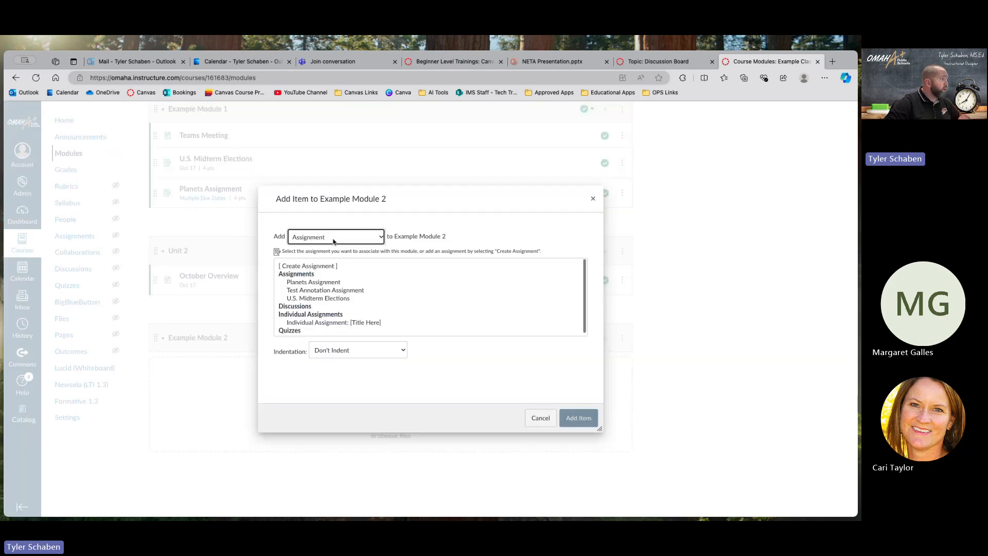
click(326, 238)
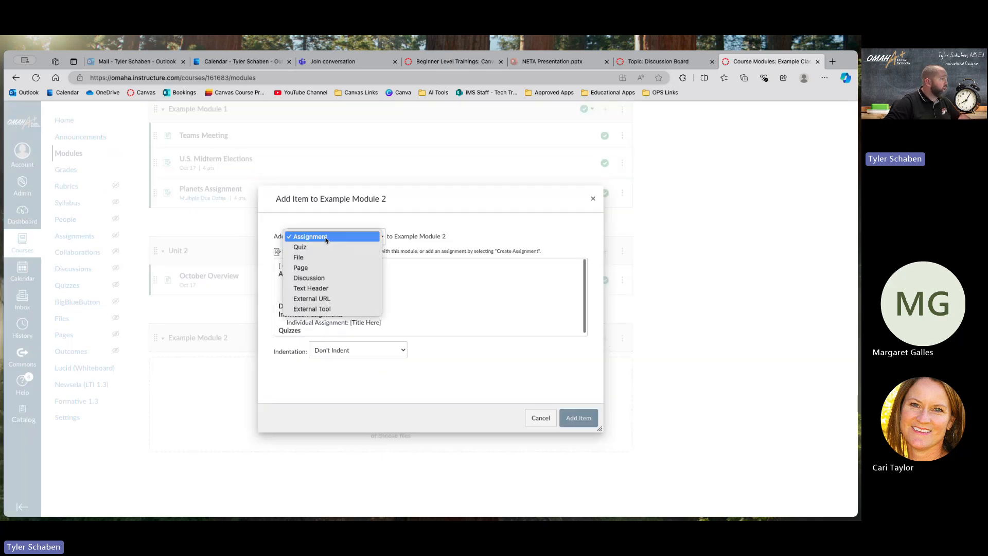
click(330, 278)
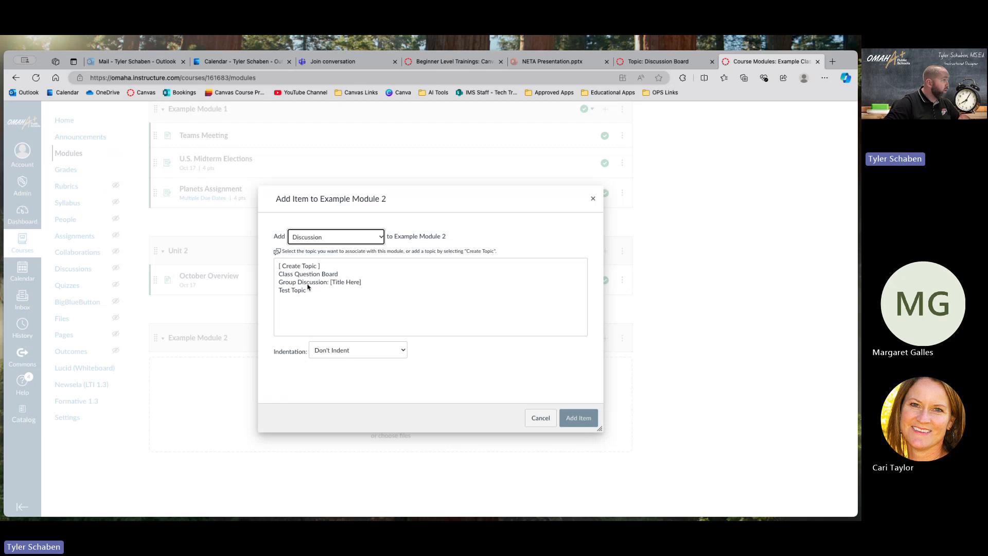
click(297, 267)
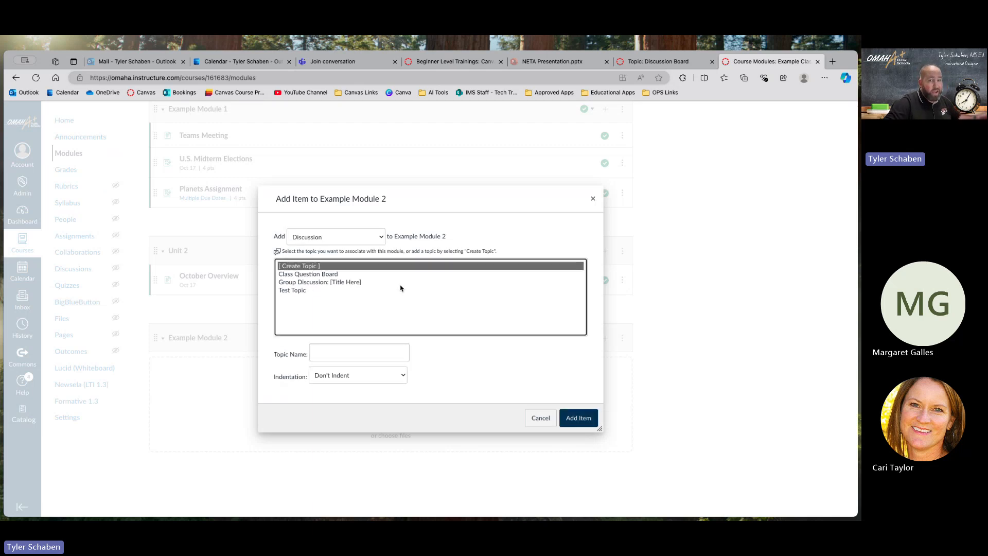
- Name the new discussion topic Monday Bellwork and add it to Example Module 2
click(365, 358)
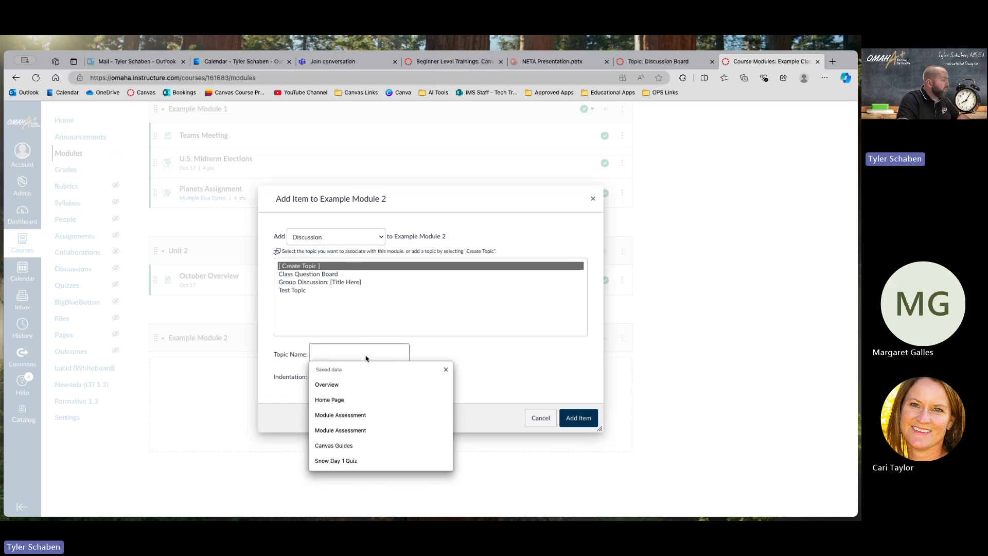
text(Be)
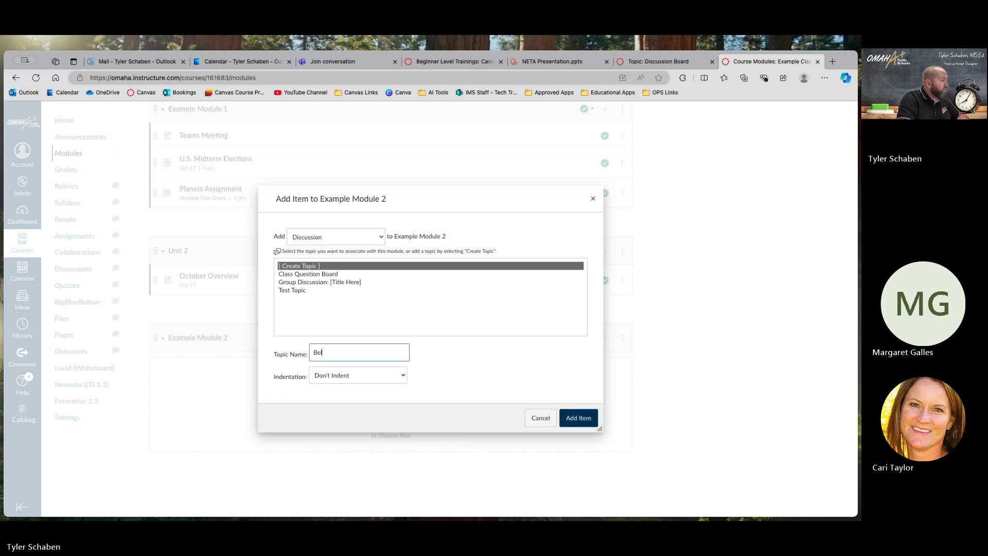
text(ll)
key(BackSpace)
key(BackSpace)
key(BackSpace)
key(BackSpace)
text(Mond)
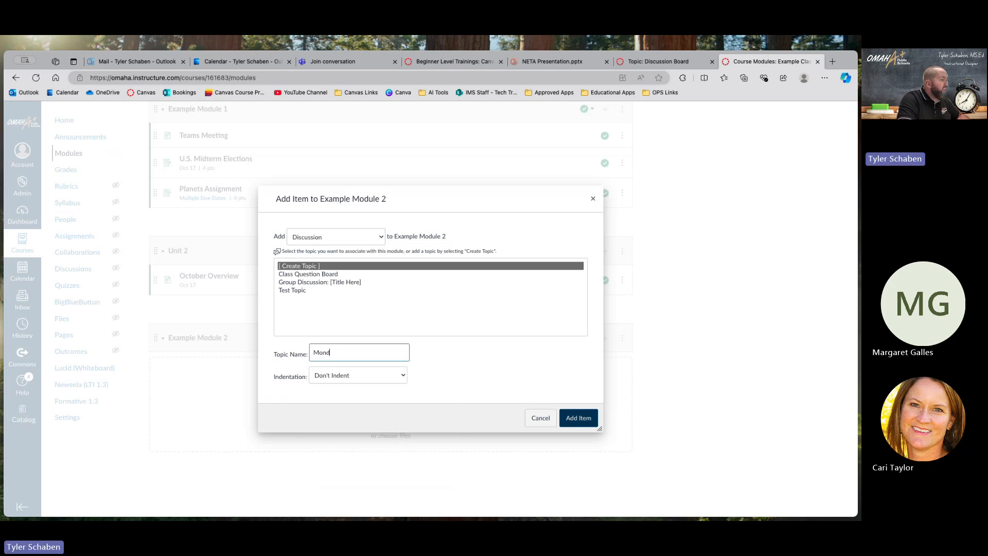
text(ay Bellwork)
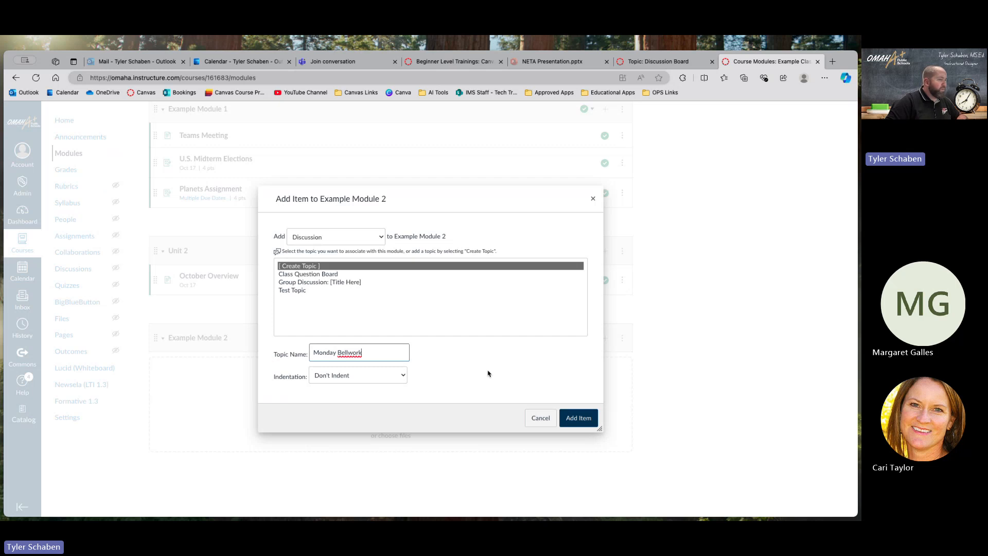
click(578, 418)
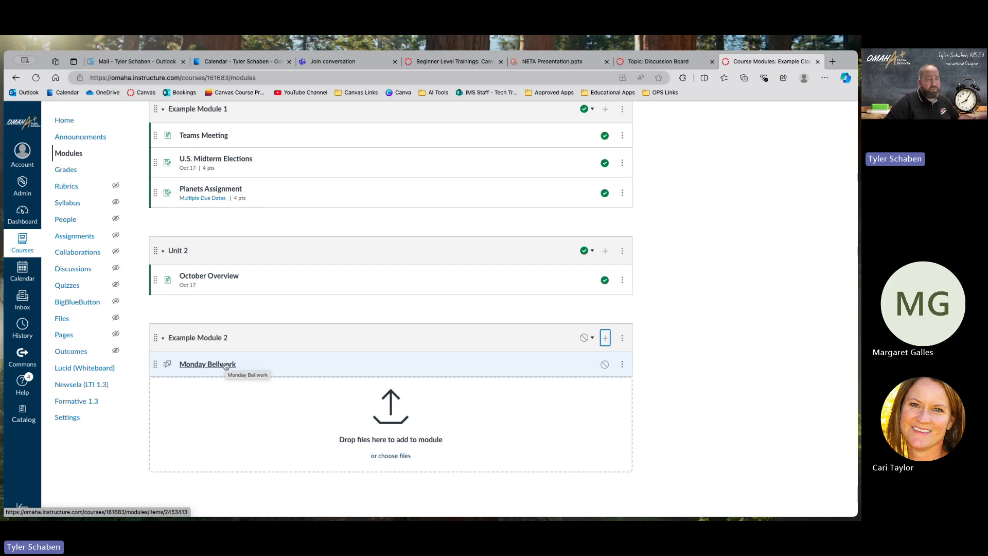
- Look over the other modules and open the Monday Bellwork discussion in Example Module 2 for editing
scroll(273, 298, up, 15)
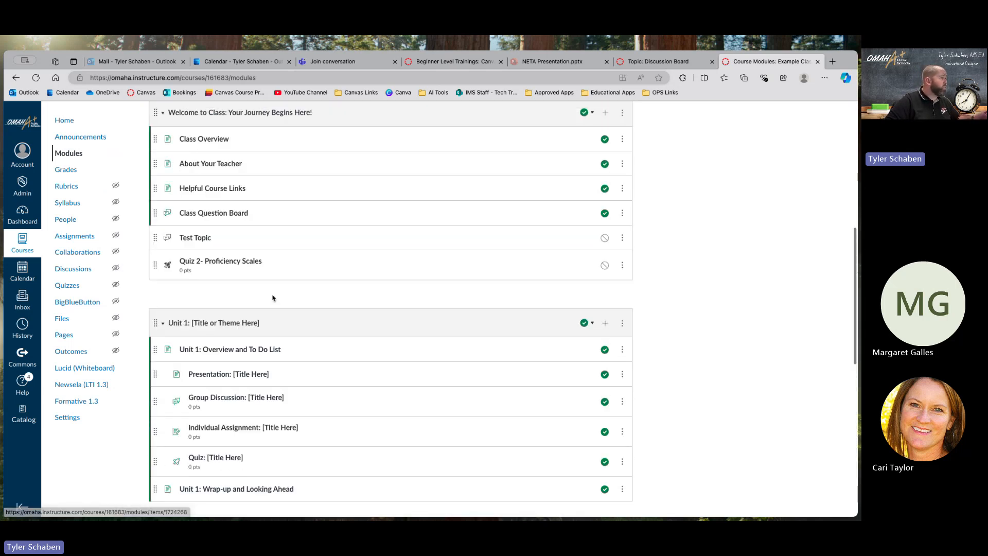
scroll(273, 297, up, 3)
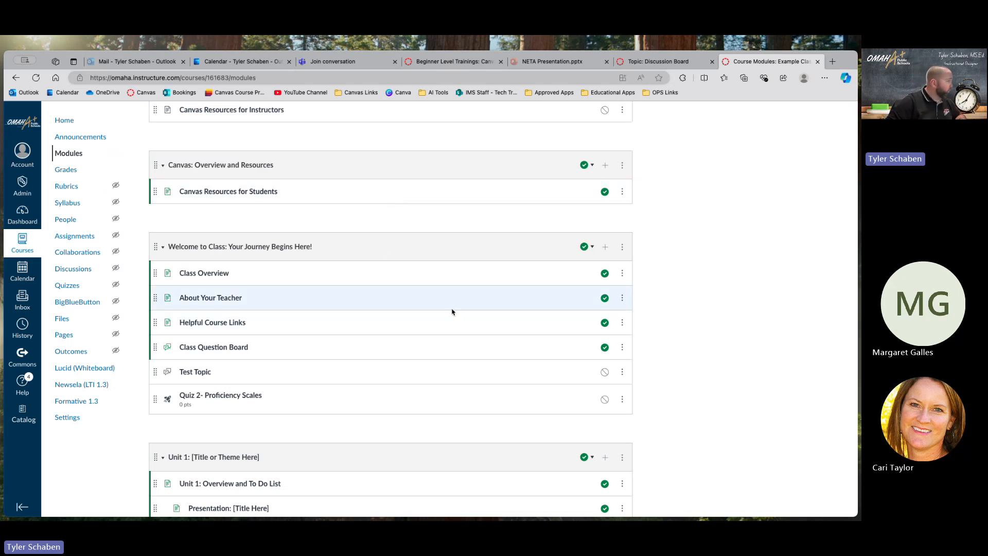
scroll(452, 311, down, 15)
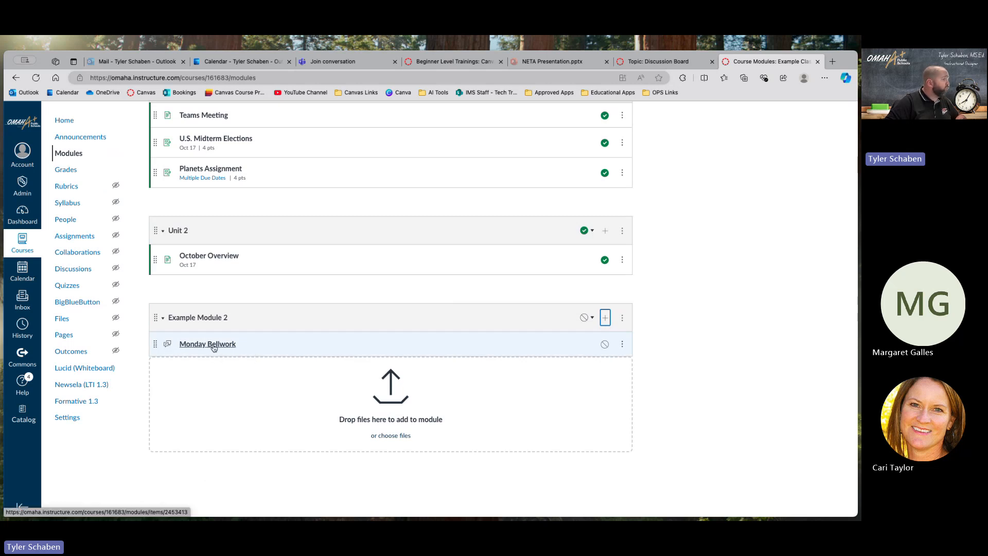
click(208, 344)
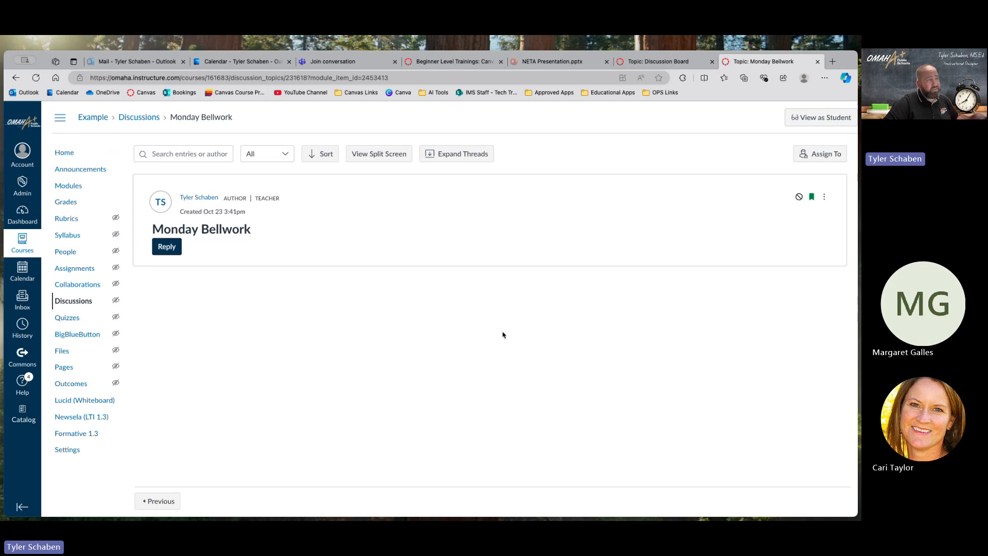
click(824, 198)
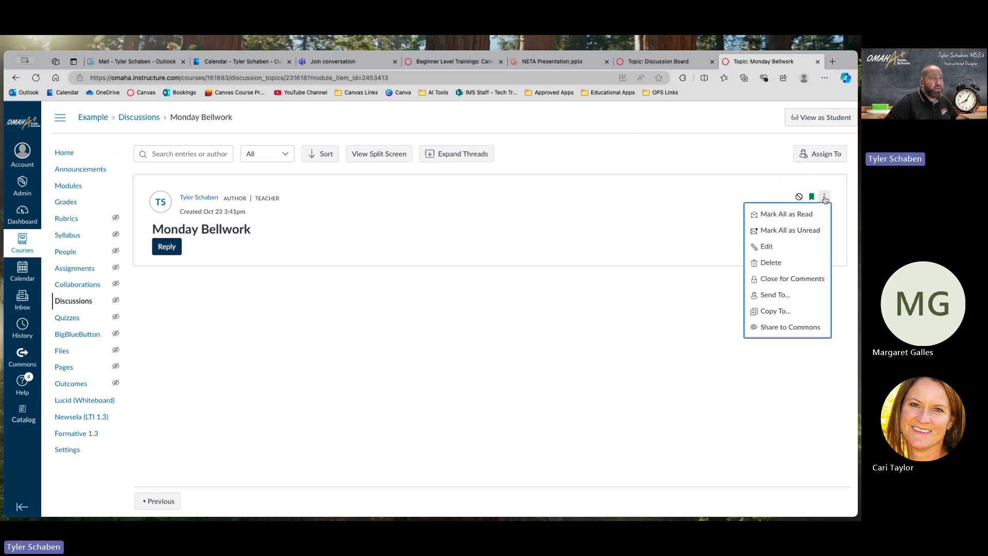
click(773, 246)
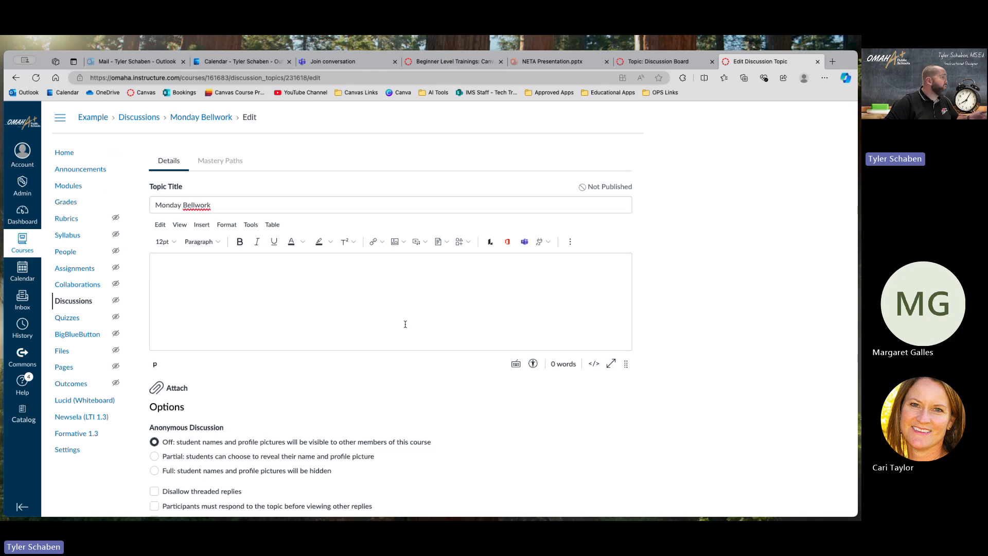
- Change the discussion's topic title to Monday Bell Work
scroll(401, 319, down, 1)
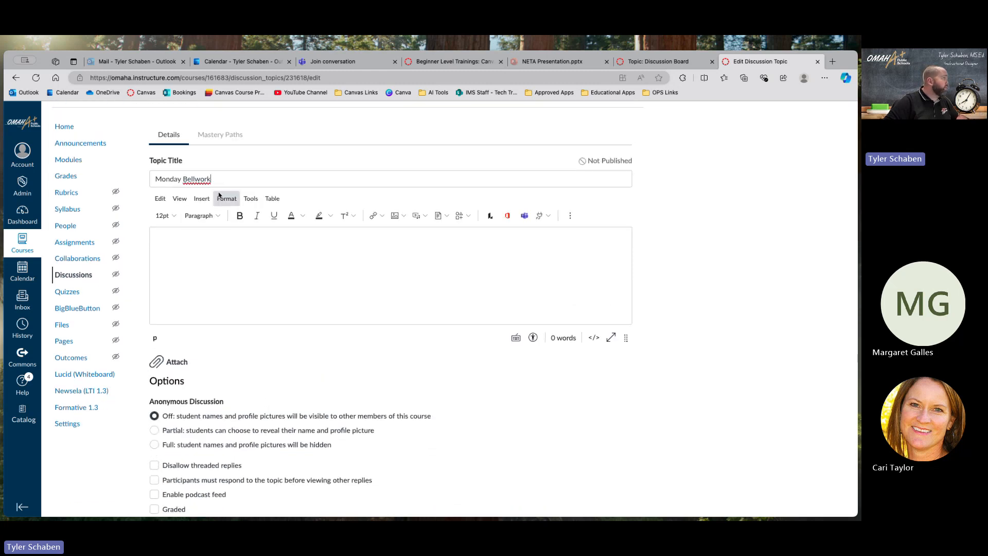
click(197, 179)
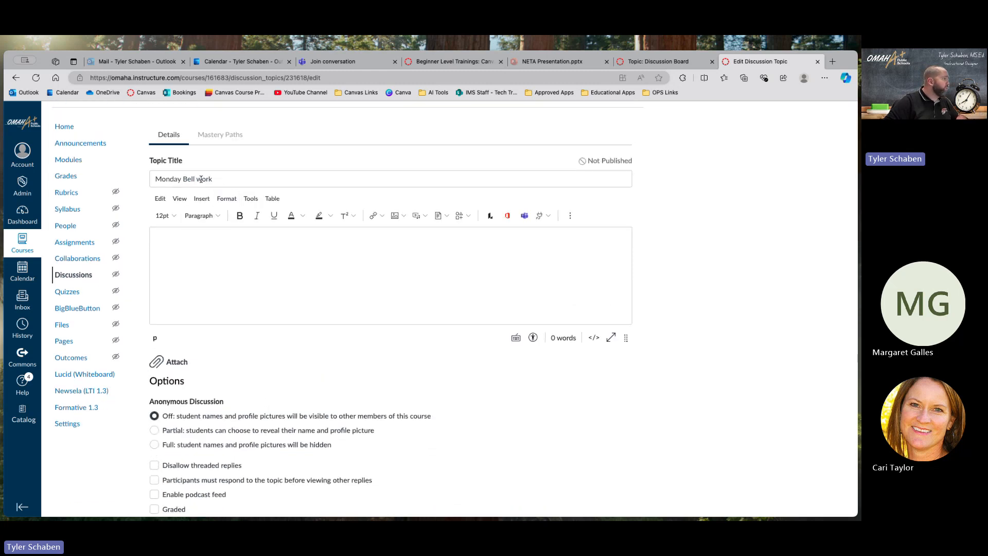
click(201, 179)
key(BackSpace)
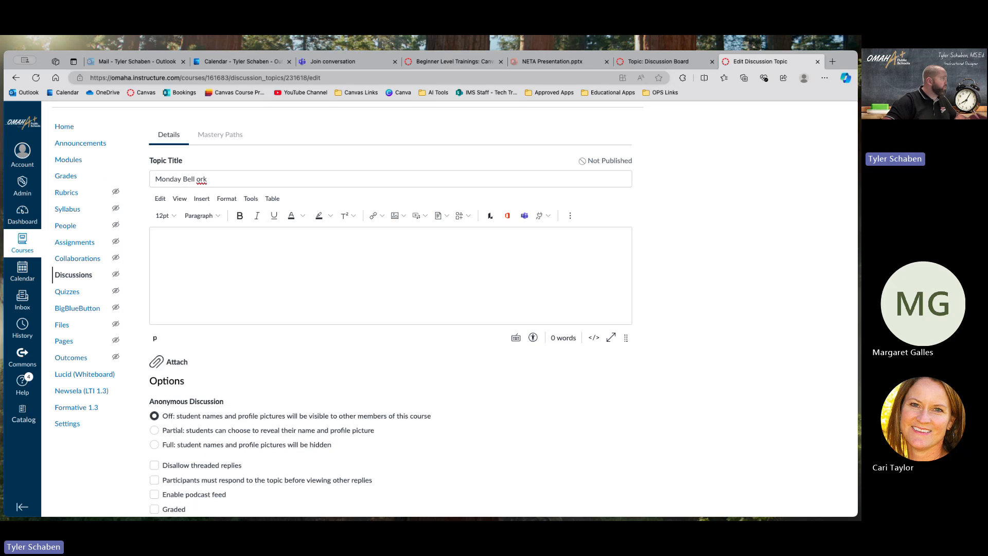
text(W)
- Enter the prompt "What is your favorite planet and why?" as the discussion's body text
click(209, 235)
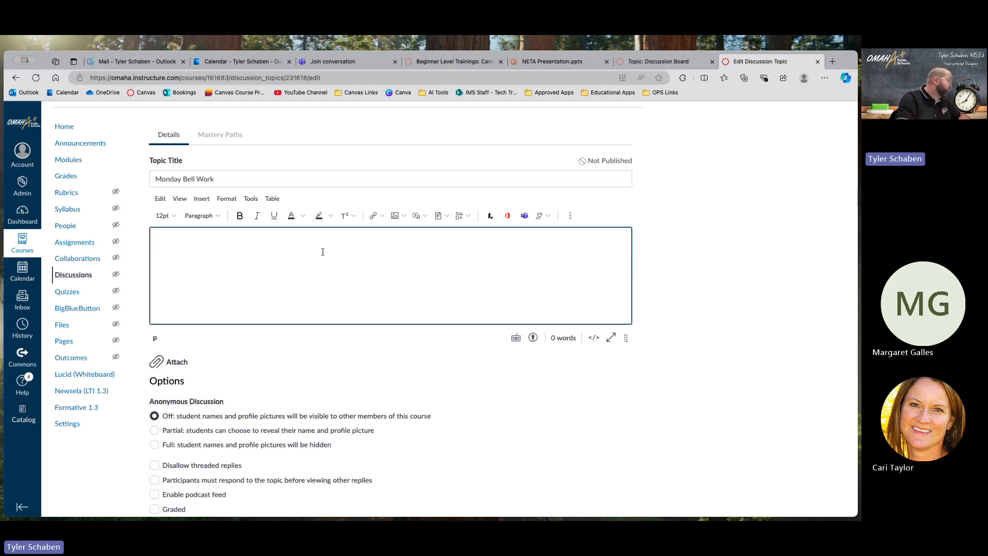
text(What is your )
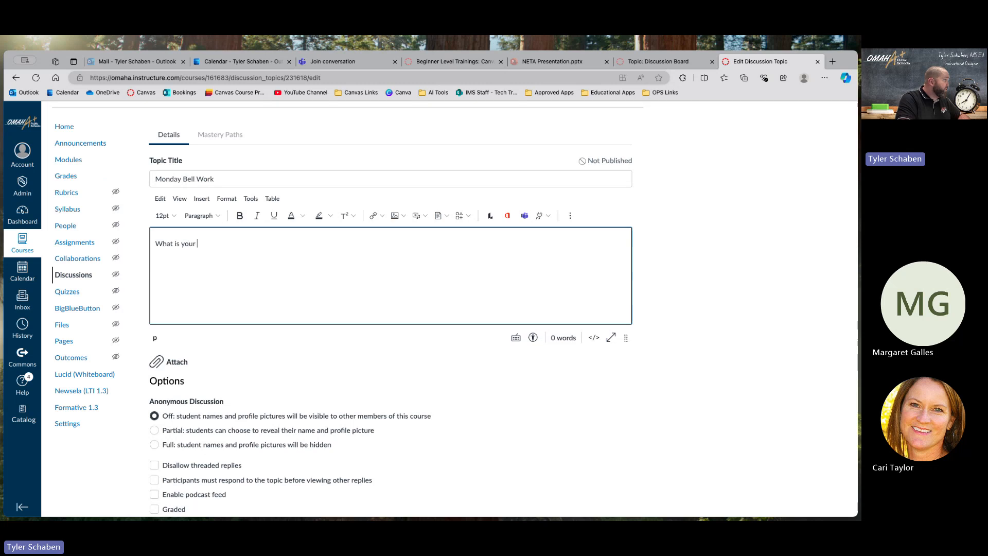
text(favorite planet and w)
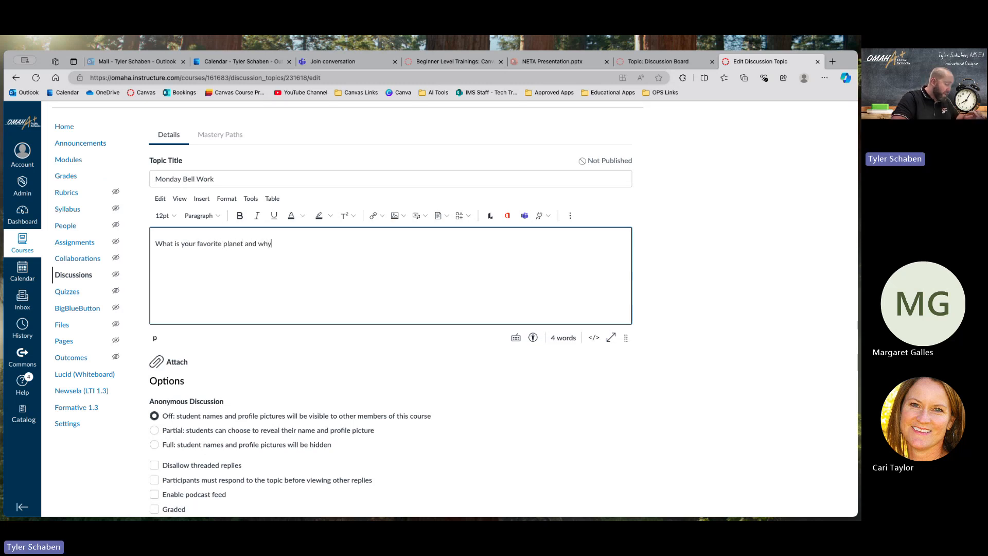
text(hy?)
- Try the Partial and Full anonymous discussion options and set Anonymous Discussion back to Off
scroll(370, 287, up, 1)
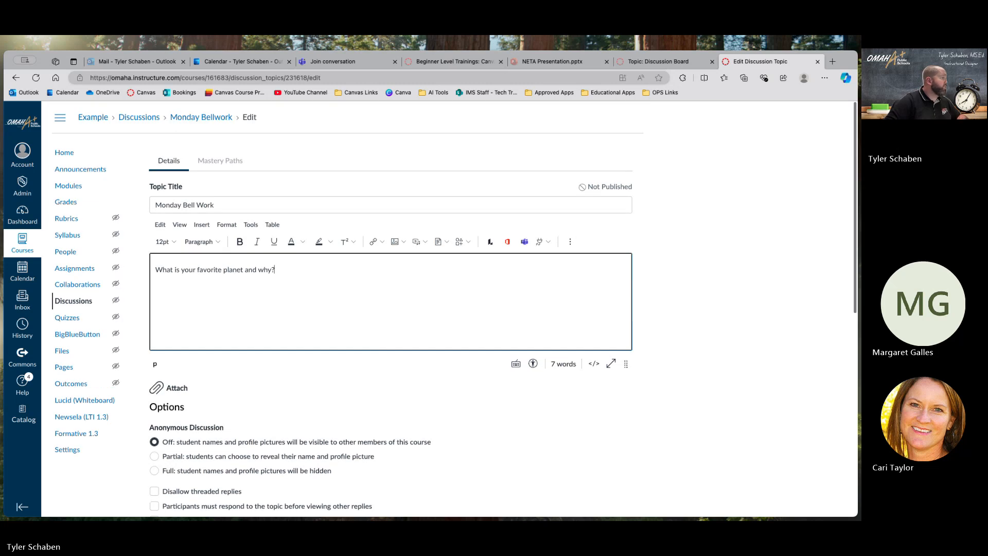
scroll(341, 286, down, 3)
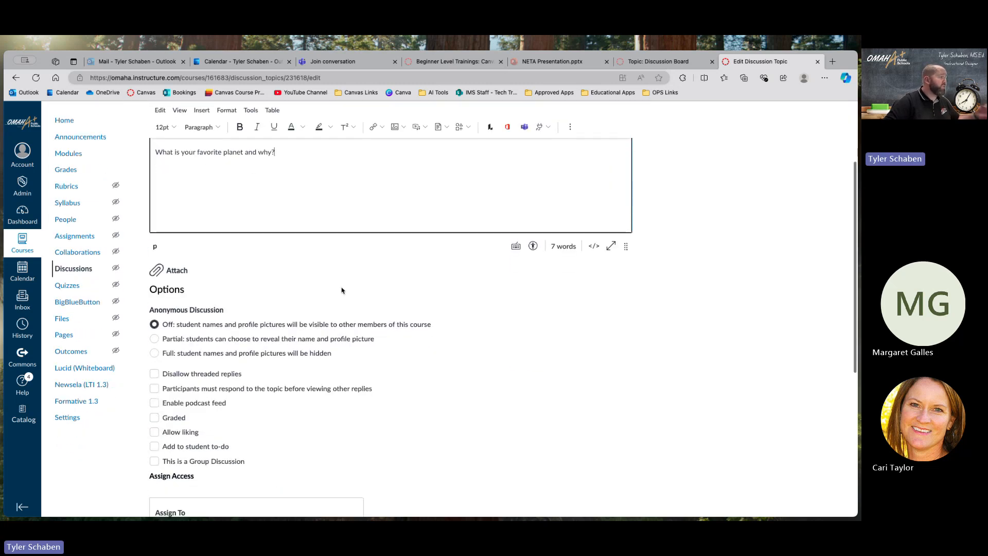
scroll(344, 273, up, 2)
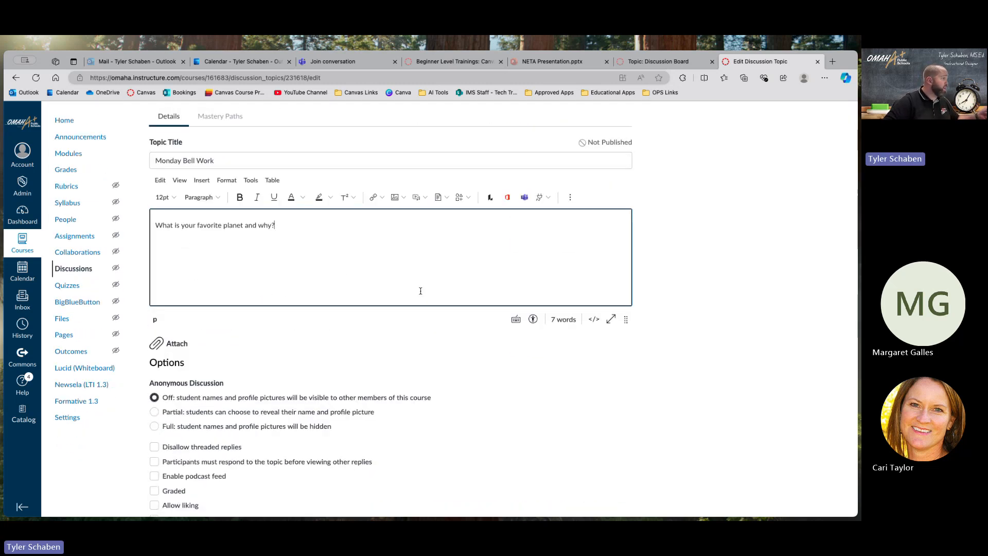
scroll(592, 356, down, 4)
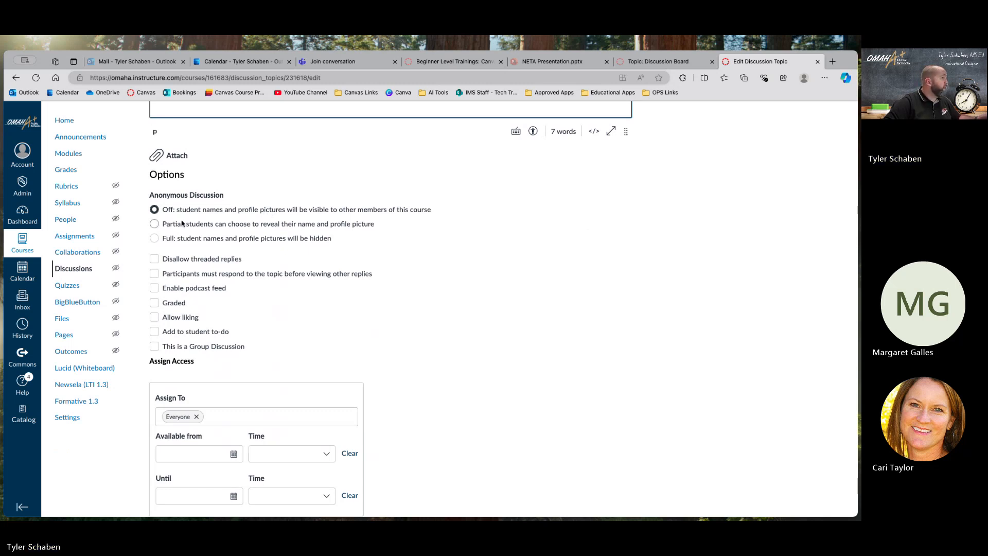
click(154, 224)
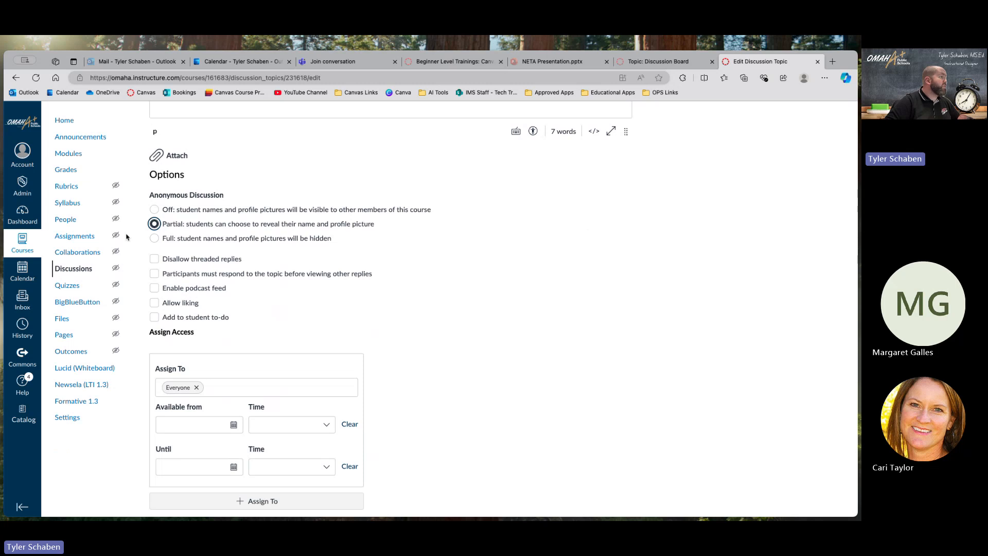
right_click(155, 240)
click(155, 241)
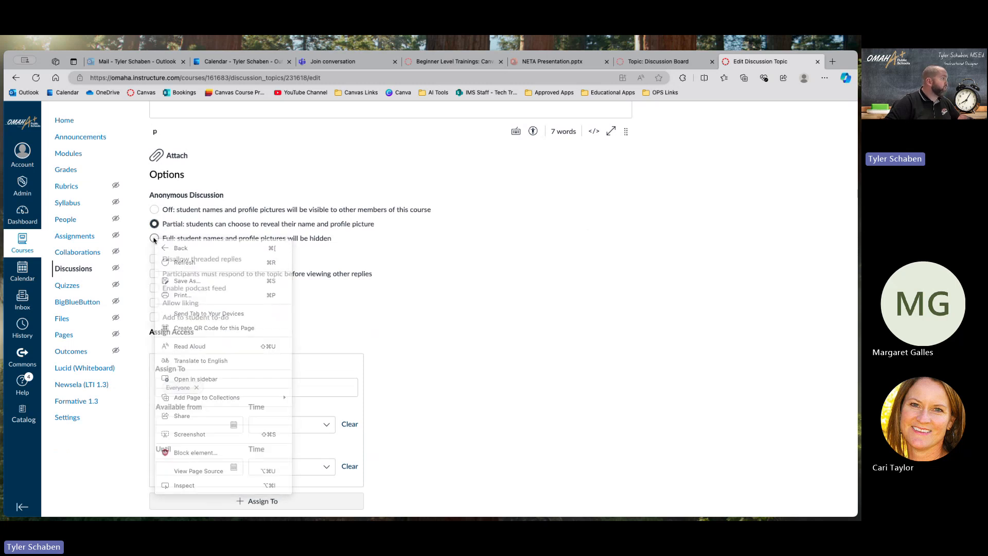
click(154, 239)
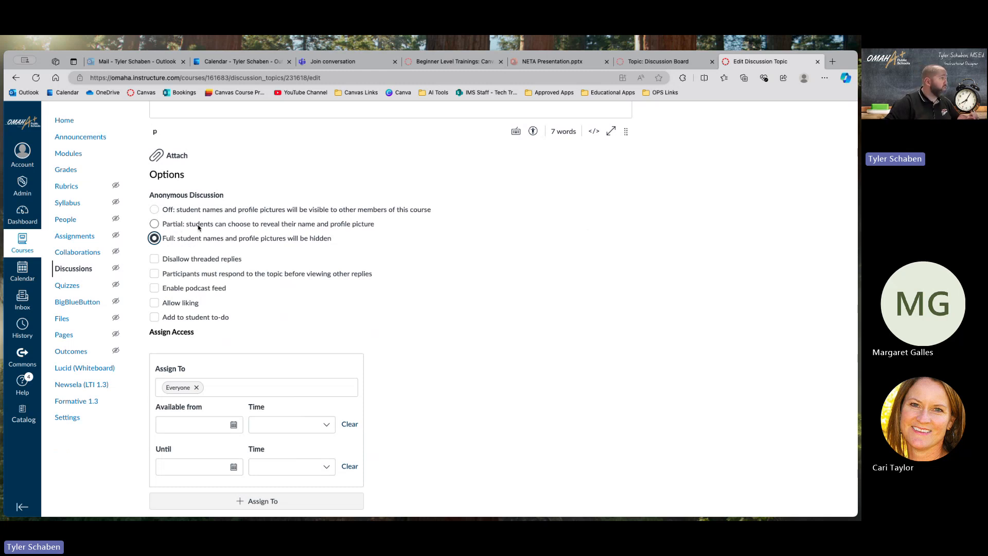
click(154, 210)
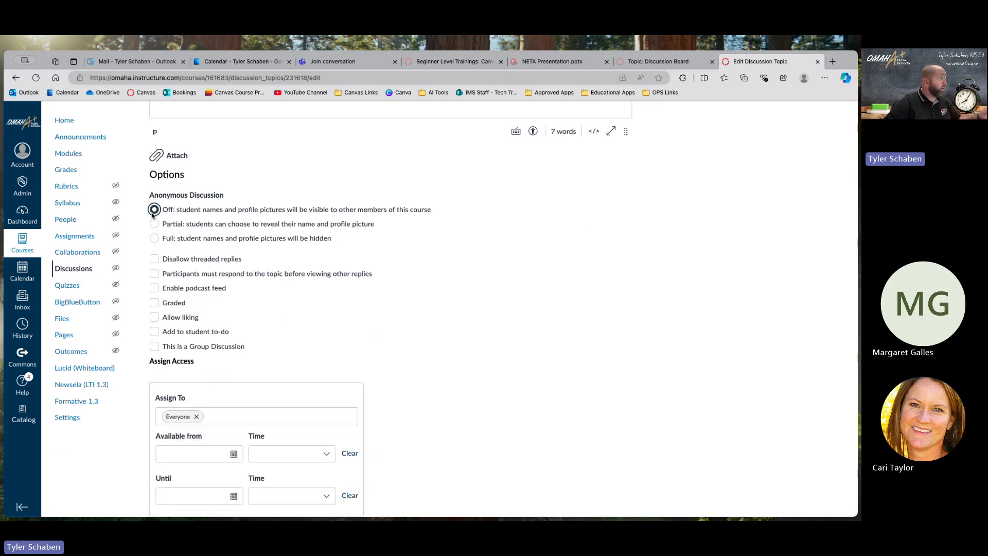
scroll(409, 353, down, 2)
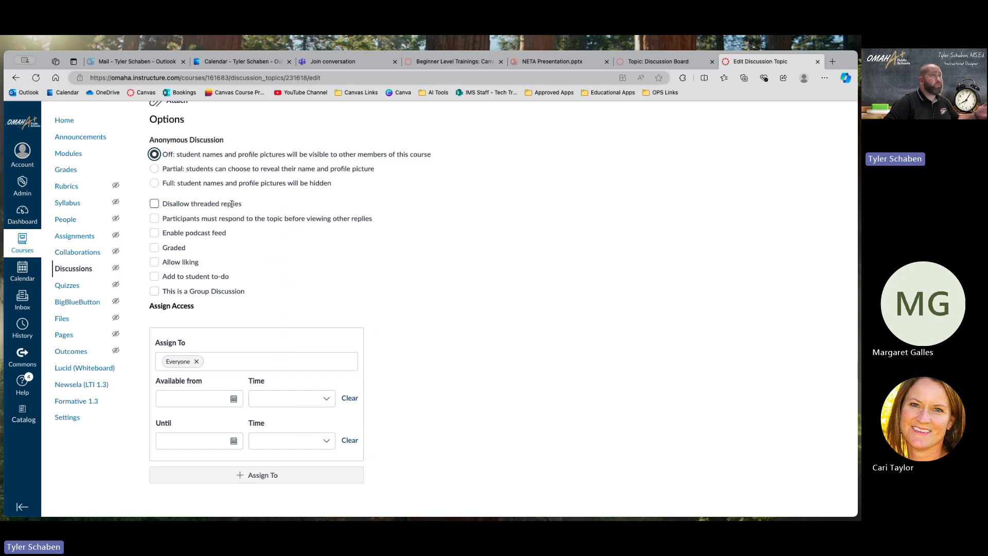
- Look over the existing replies in the training course's Discussion Board topic and return to editing the Monday Bell Work discussion
click(664, 61)
scroll(424, 330, down, 5)
scroll(425, 330, down, 3)
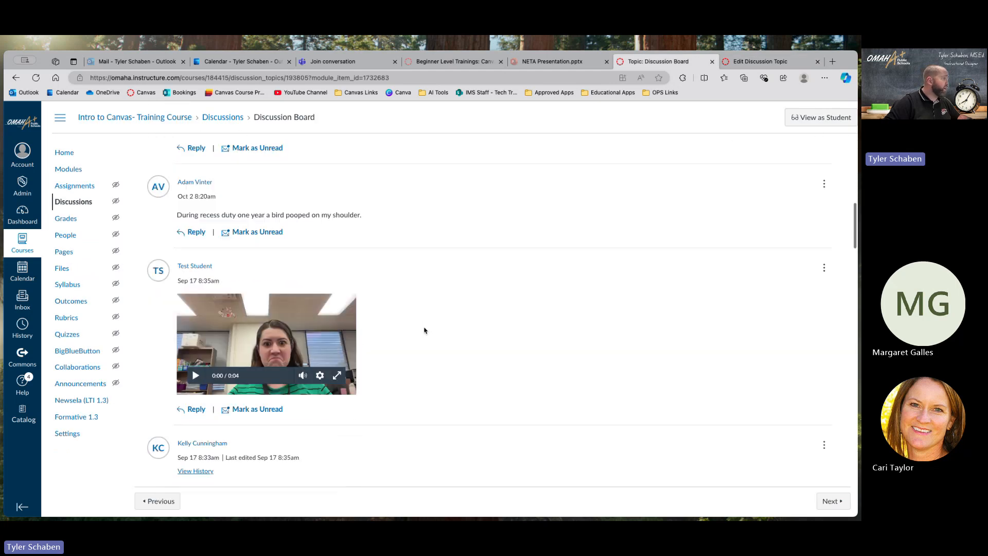
scroll(424, 330, up, 2)
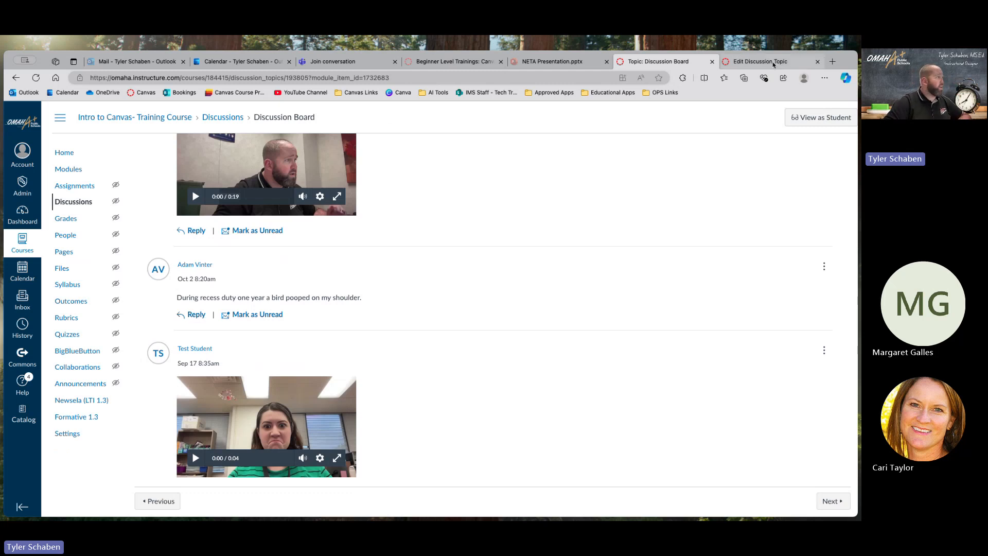
click(736, 62)
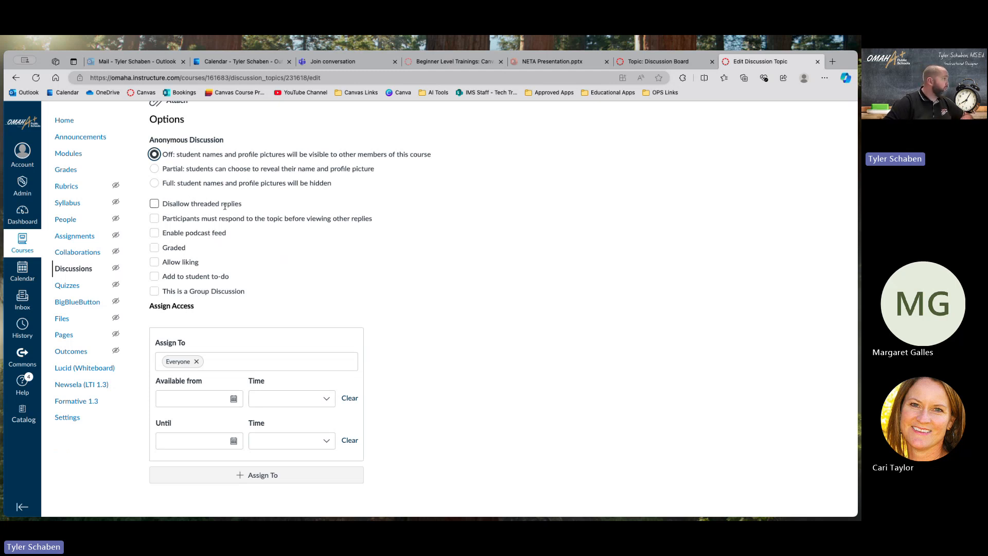
- Require participants to respond to the Monday Bell Work topic before viewing other replies
scroll(165, 195, down, 1)
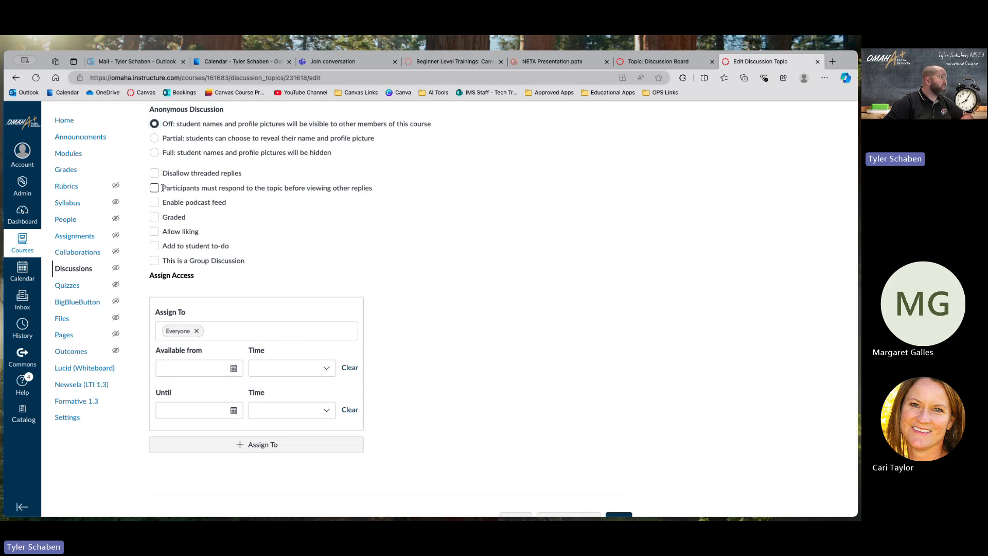
drag(162, 188, 374, 193)
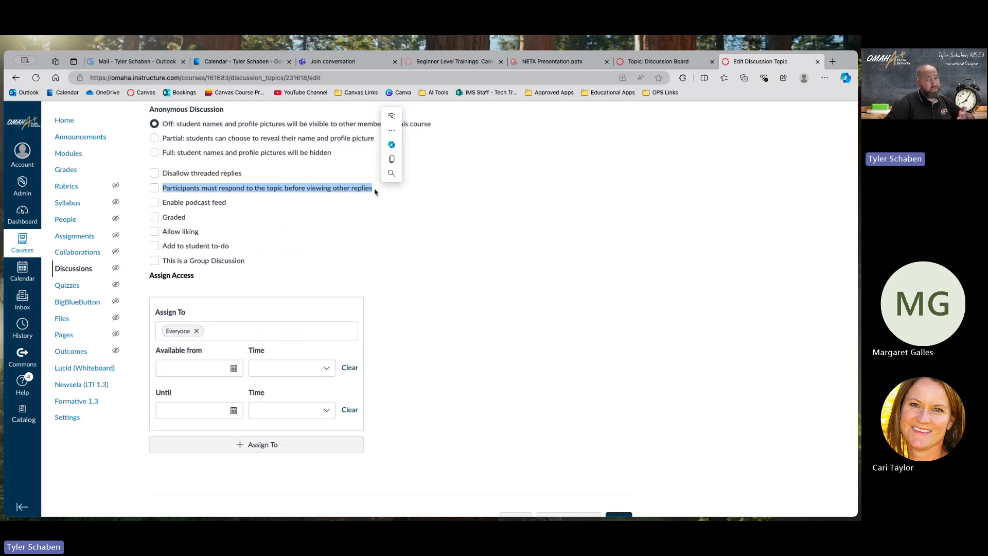
click(255, 225)
click(154, 188)
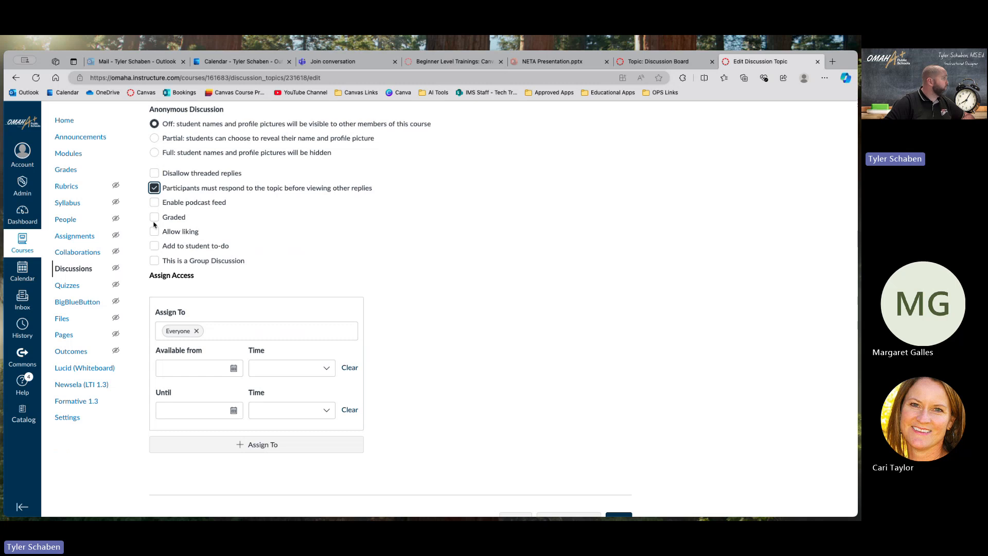
- Make the discussion graded and set its points possible to 4
scroll(153, 224, down, 2)
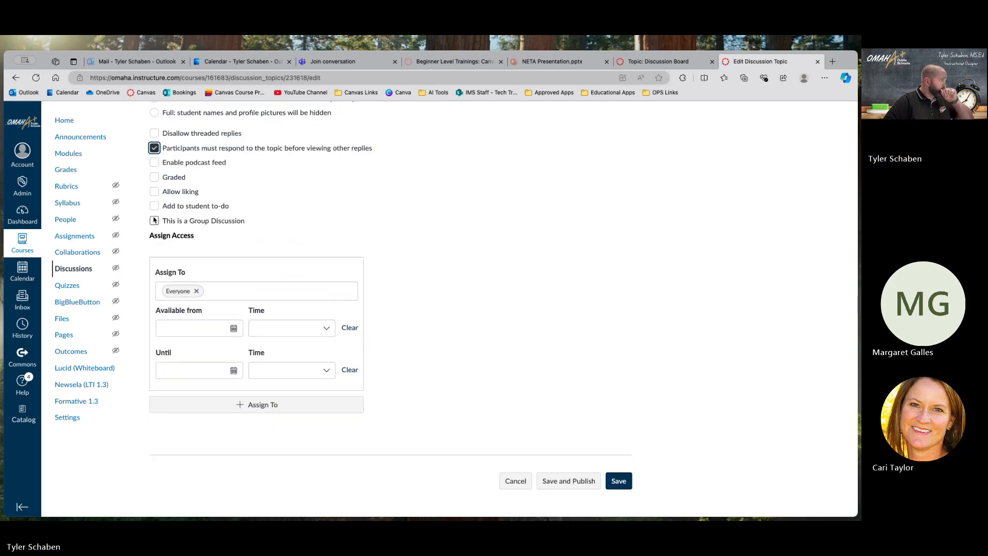
click(157, 182)
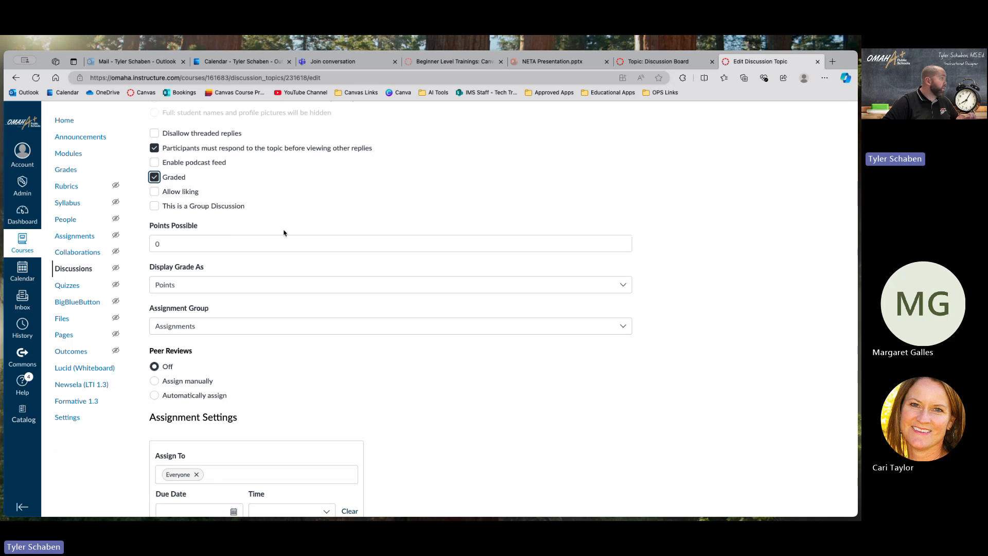
click(167, 243)
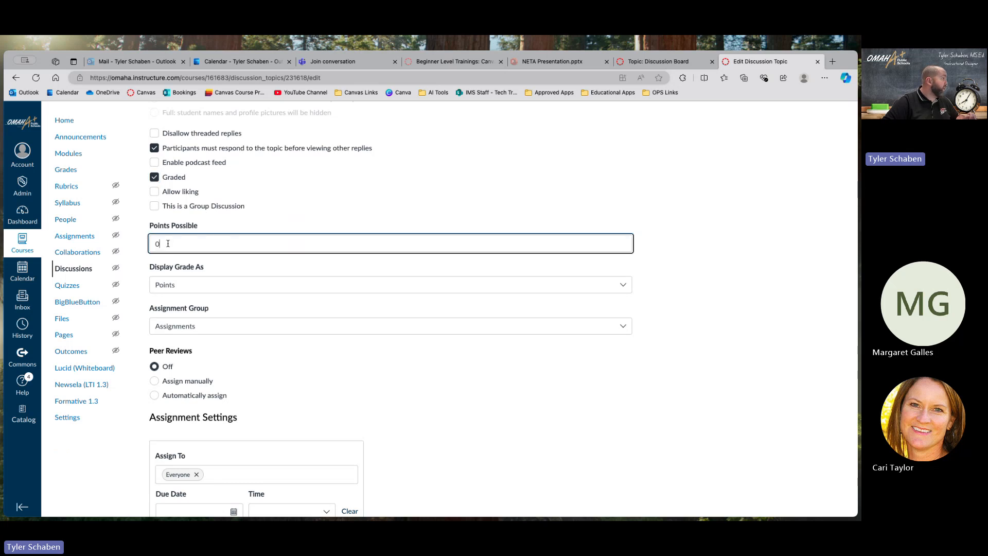
key(BackSpace)
text(4)
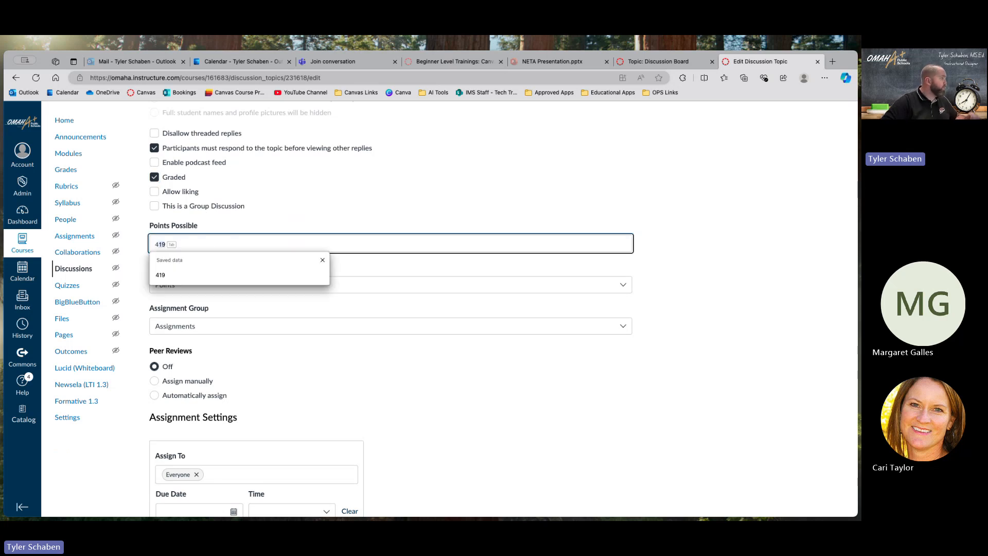
key(BackSpace)
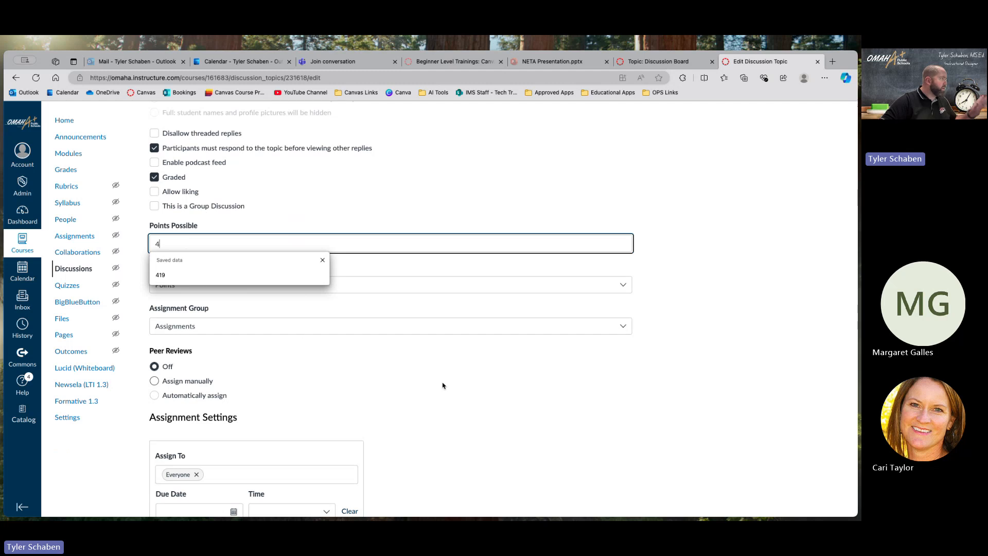
click(464, 380)
scroll(366, 373, down, 1)
scroll(366, 373, down, 1)
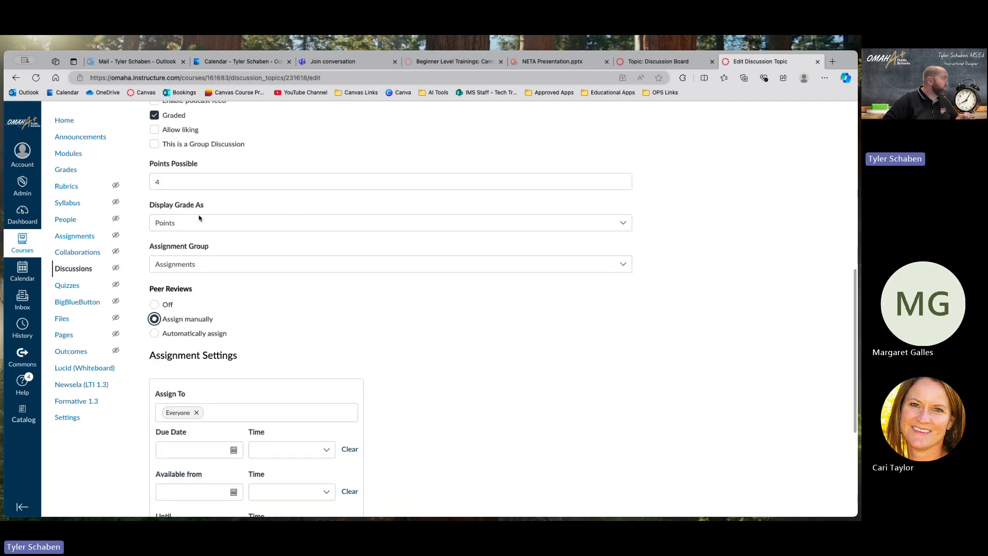
- Display the discussion's grade as Letter Grade using the OPS Grading Scheme
click(166, 224)
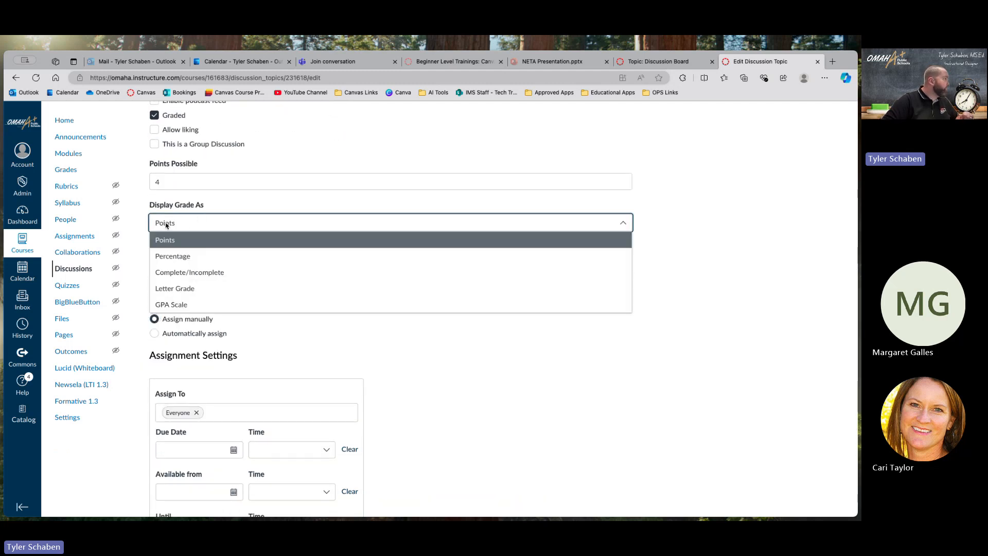
click(174, 288)
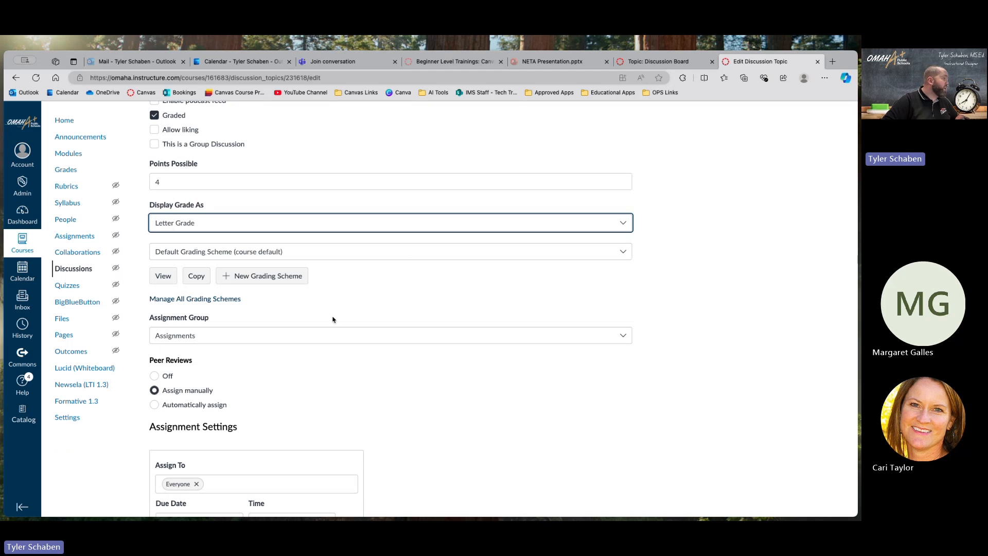
scroll(332, 319, down, 1)
click(325, 218)
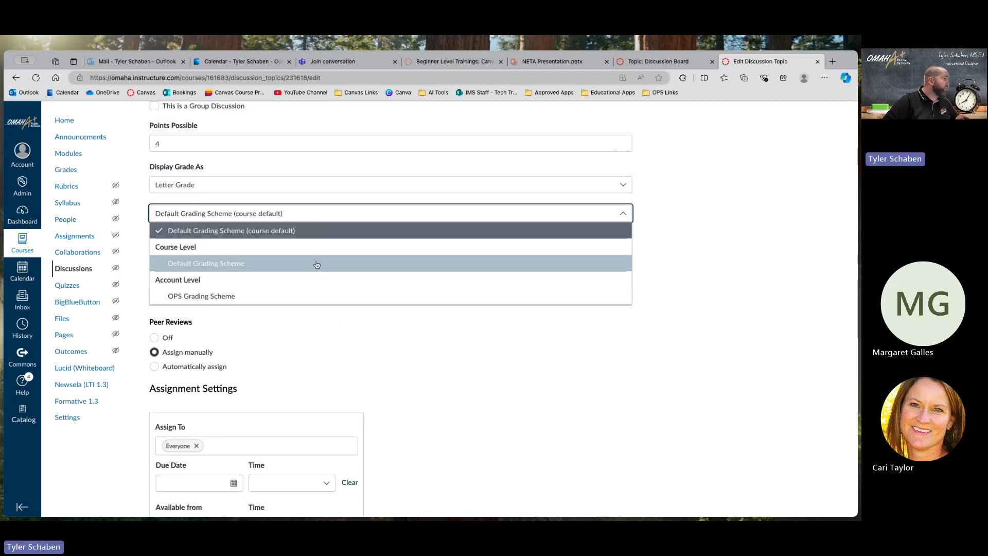
click(307, 297)
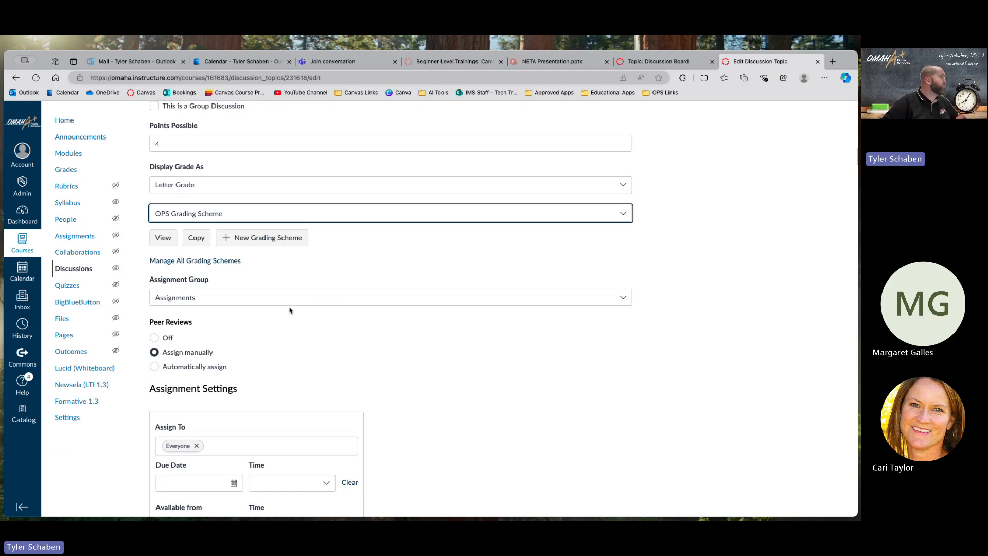
- Review the Allow liking and This is a Group Discussion options alongside the grading settings
scroll(209, 228, up, 1)
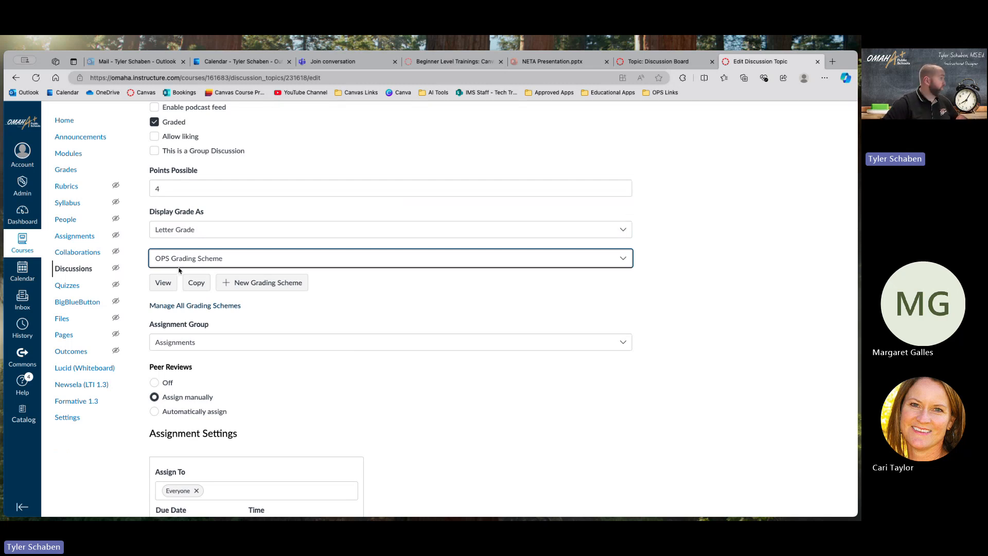
scroll(296, 301, down, 1)
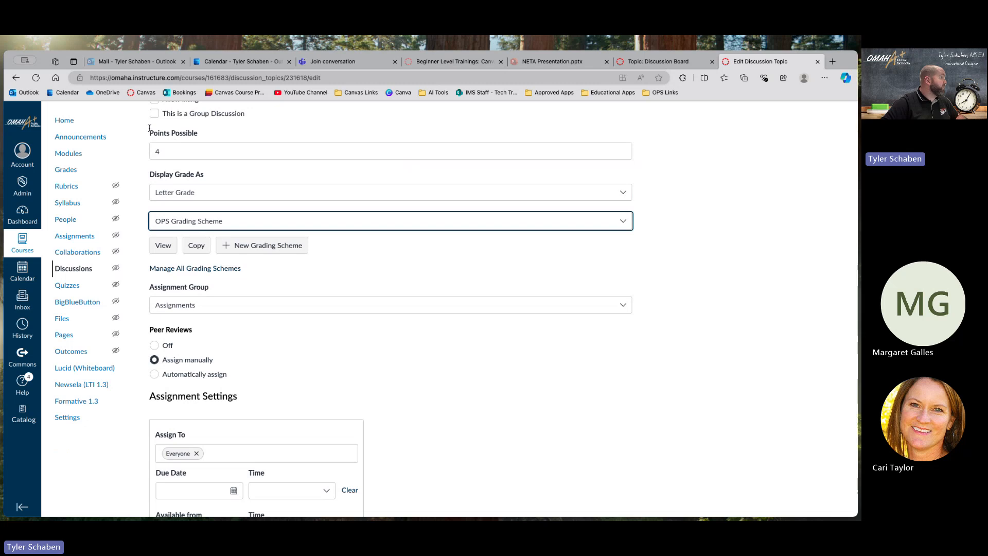
scroll(160, 191, down, 1)
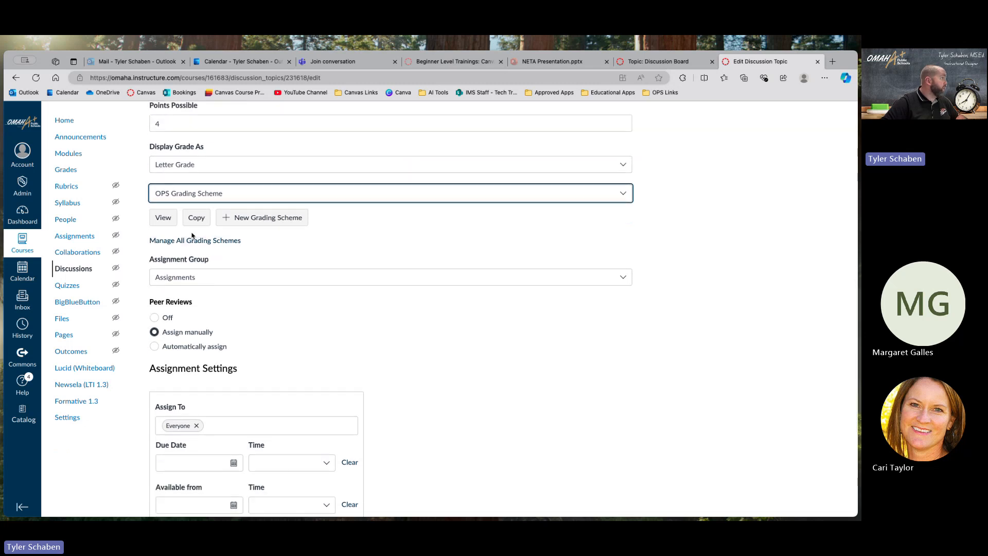
scroll(192, 232, up, 3)
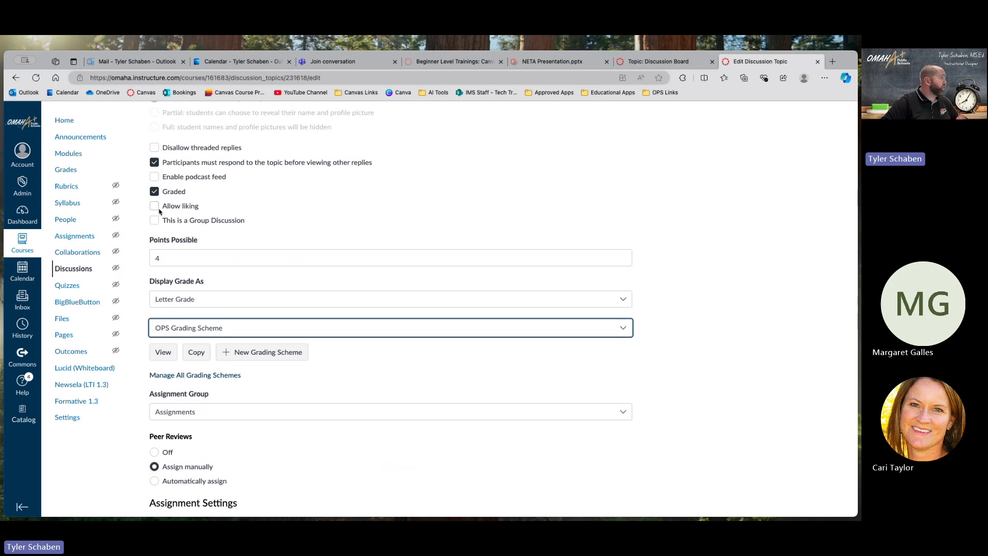
drag(162, 208, 205, 207)
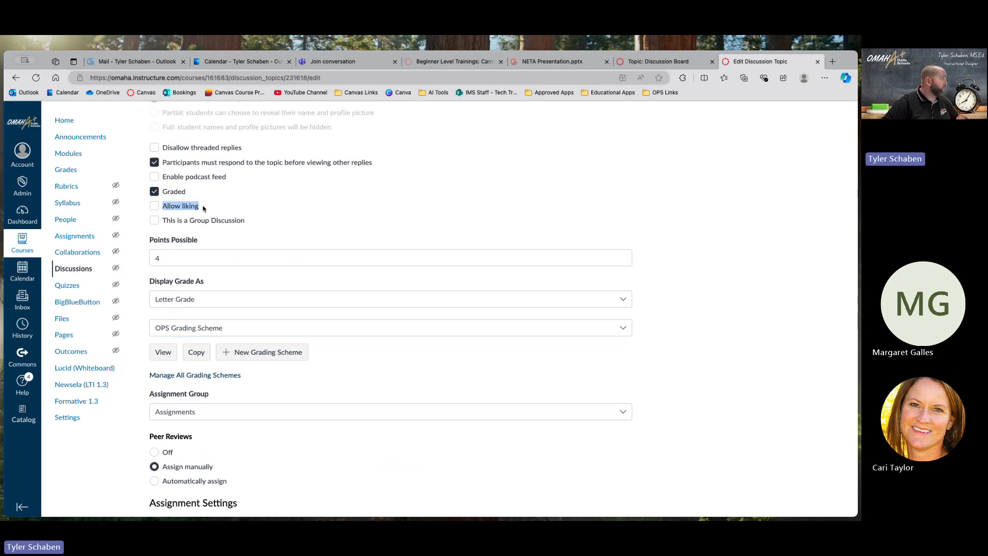
click(245, 213)
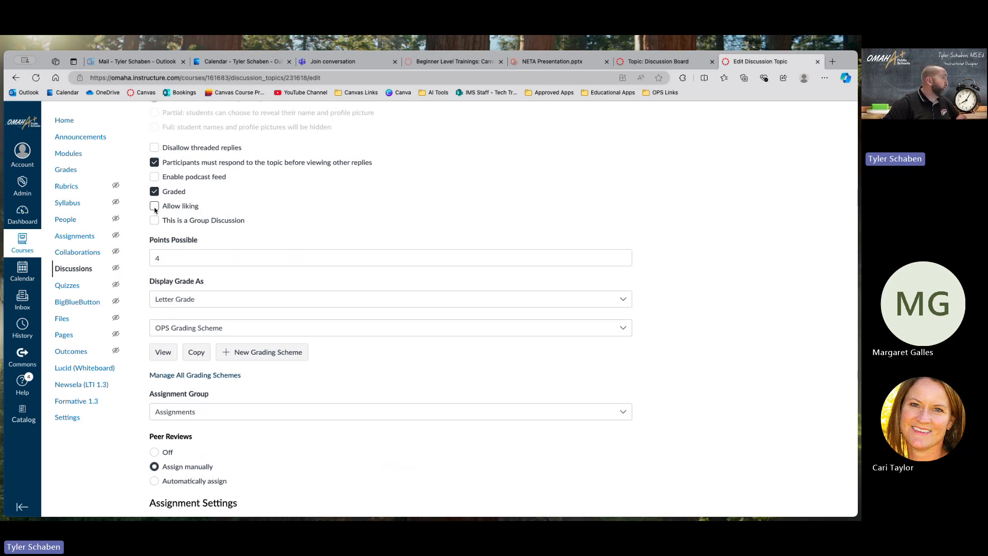
drag(165, 221, 243, 223)
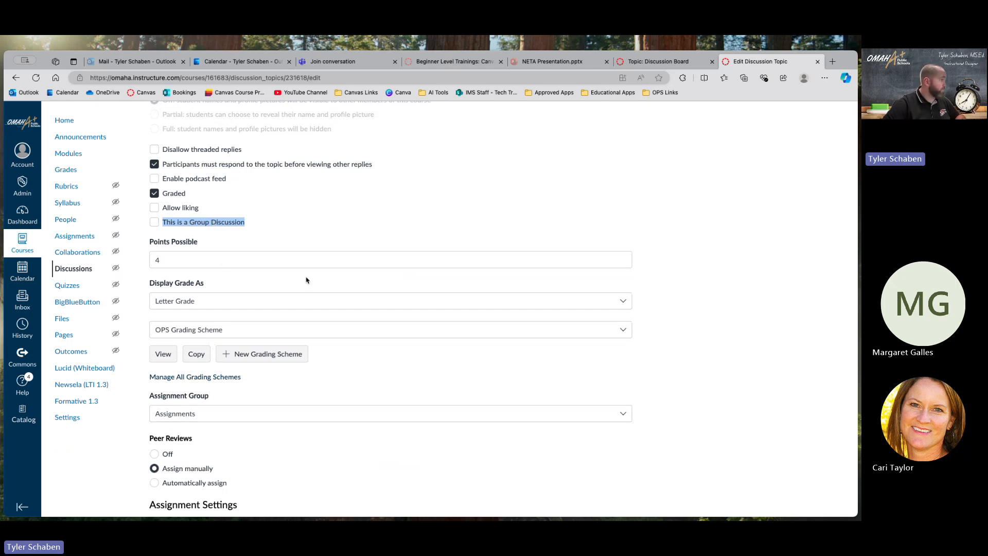
- Set the discussion's Peer Reviews to Off
scroll(307, 277, down, 5)
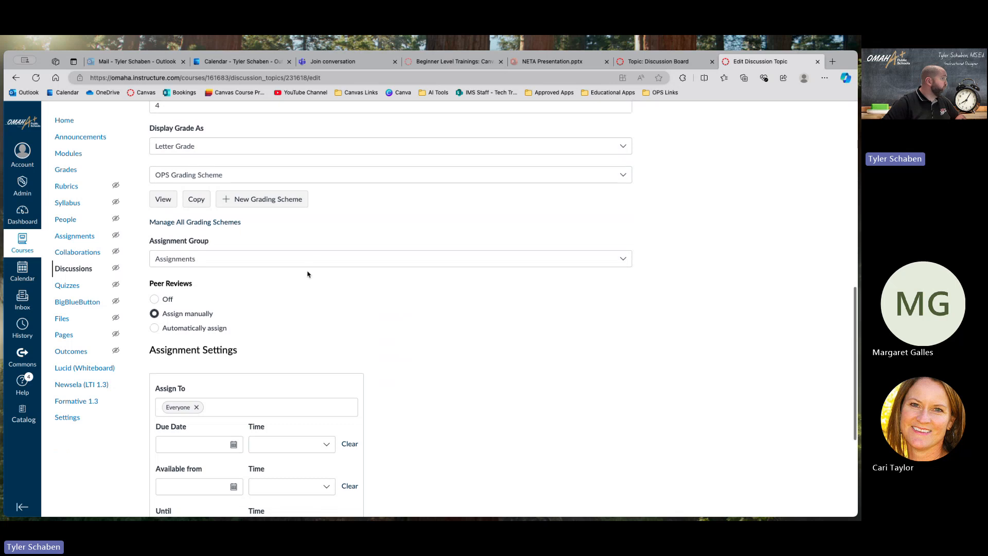
scroll(307, 274, down, 2)
scroll(307, 274, down, 1)
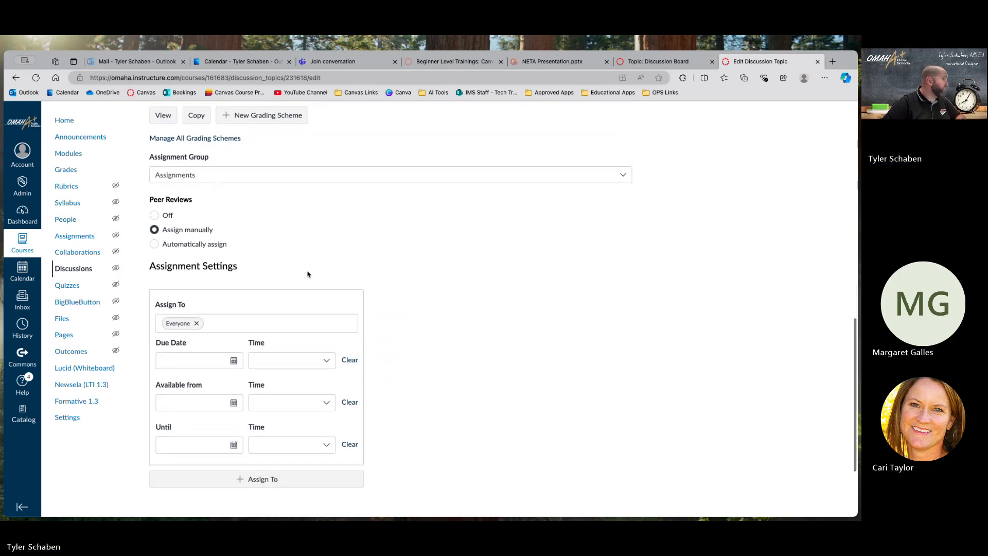
scroll(171, 228, up, 1)
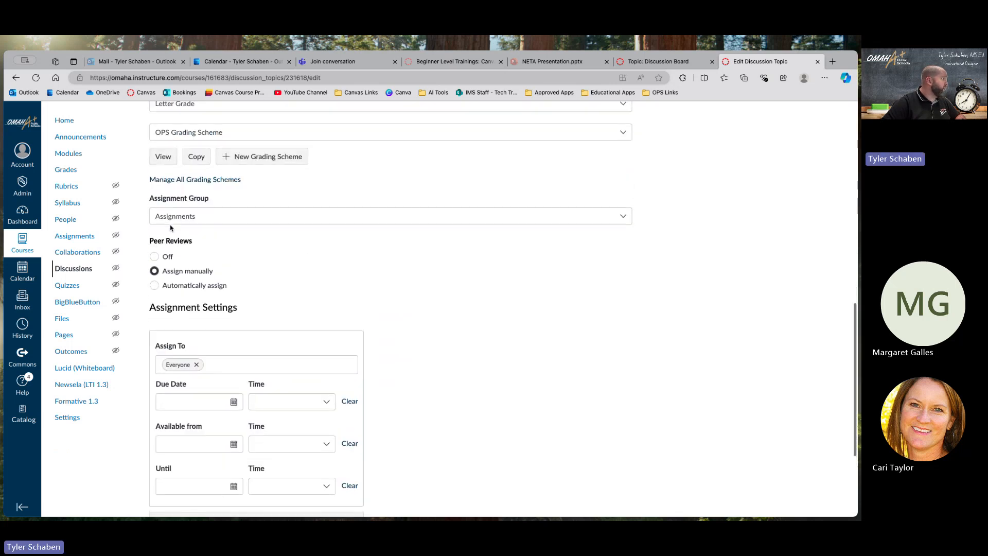
scroll(164, 227, down, 1)
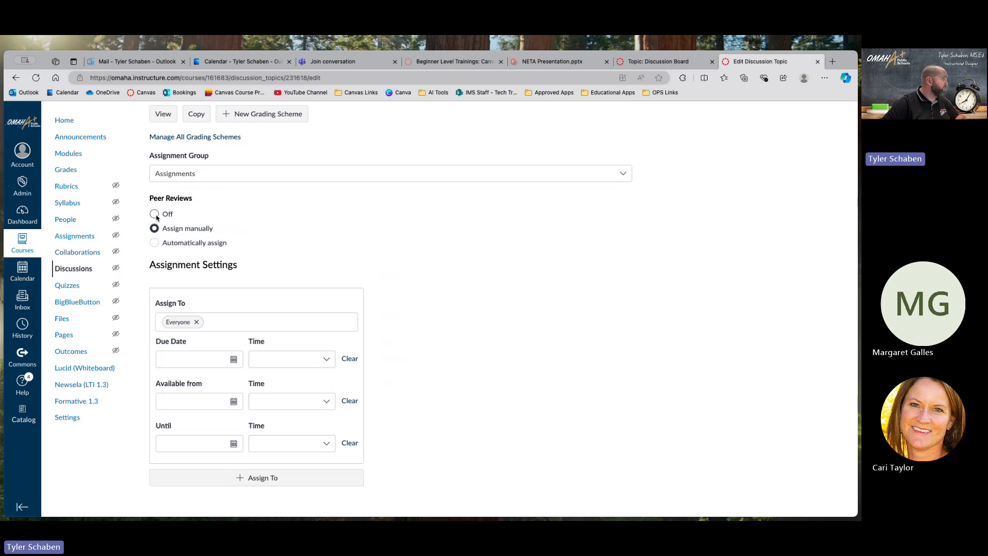
click(155, 215)
- Review the discussion's assignment and date settings, along with its title and prompt
scroll(320, 240, down, 2)
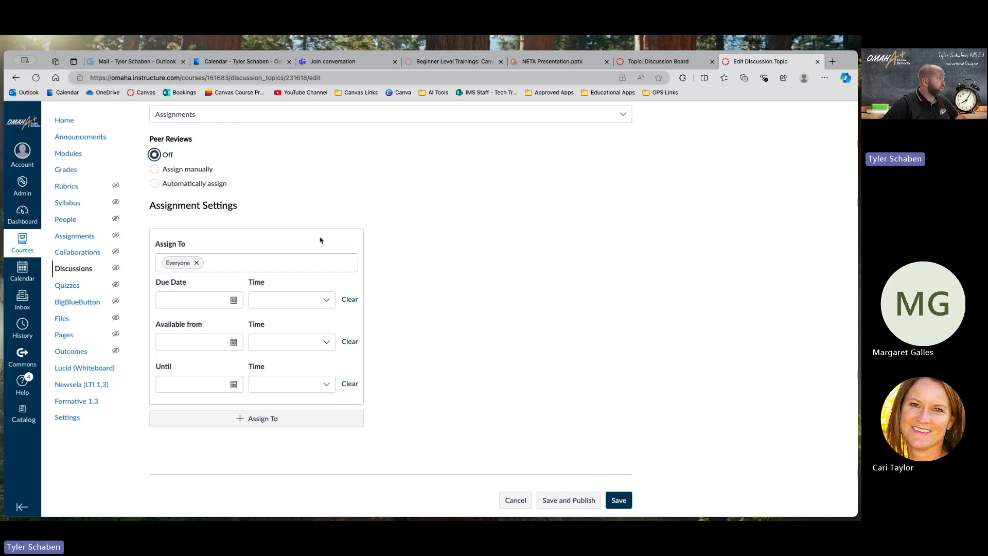
scroll(373, 251, up, 2)
scroll(373, 252, down, 3)
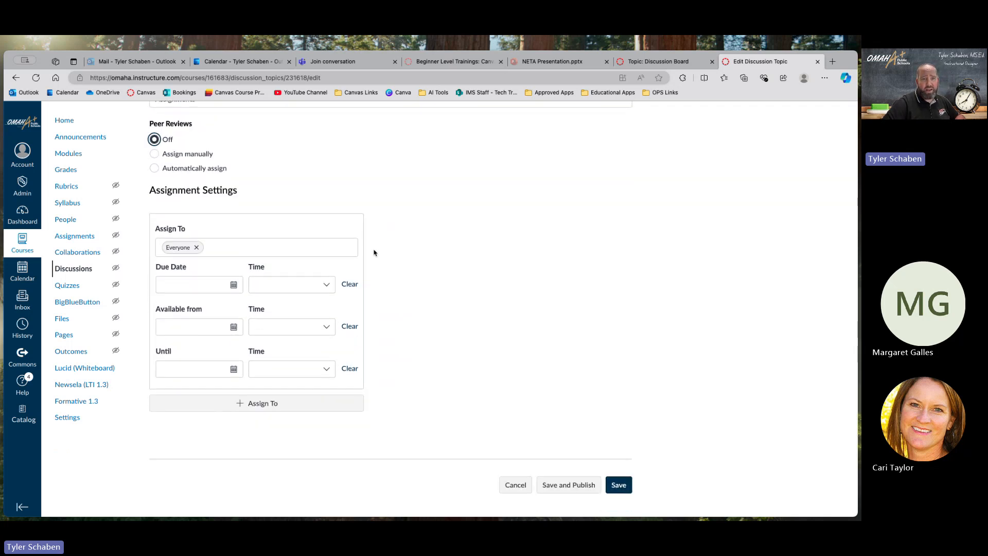
scroll(373, 252, down, 1)
scroll(373, 252, up, 2)
scroll(373, 252, down, 2)
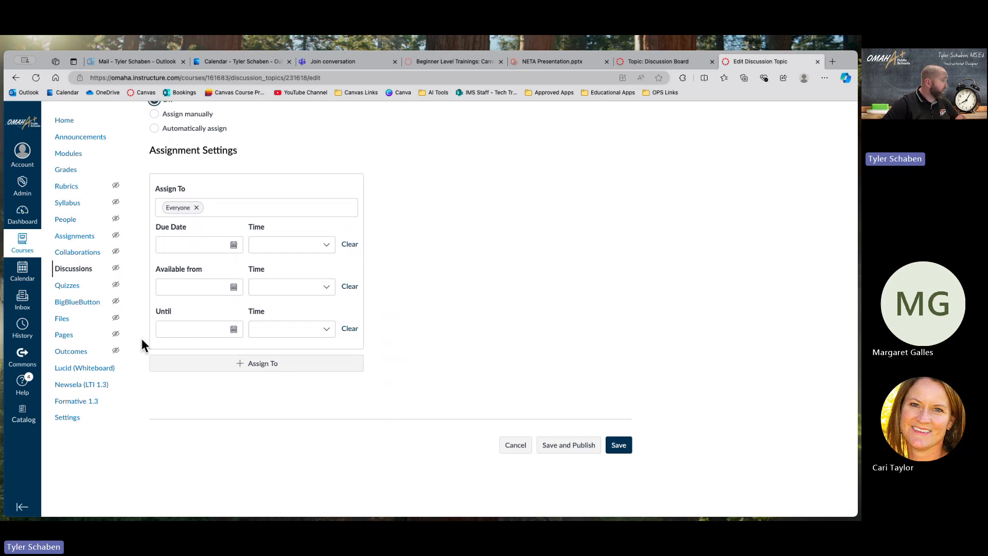
scroll(558, 274, up, 2)
scroll(559, 273, down, 2)
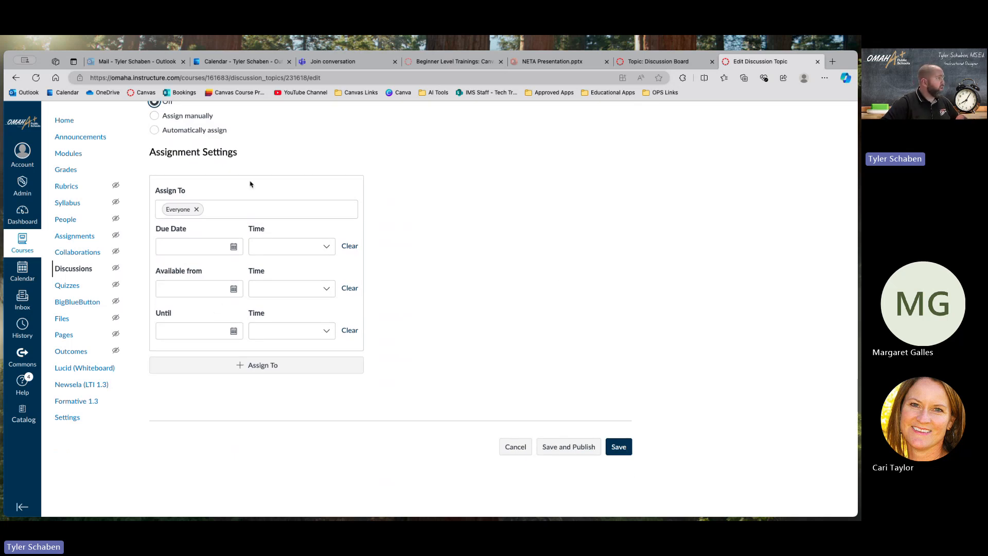
scroll(565, 251, up, 4)
scroll(564, 251, up, 10)
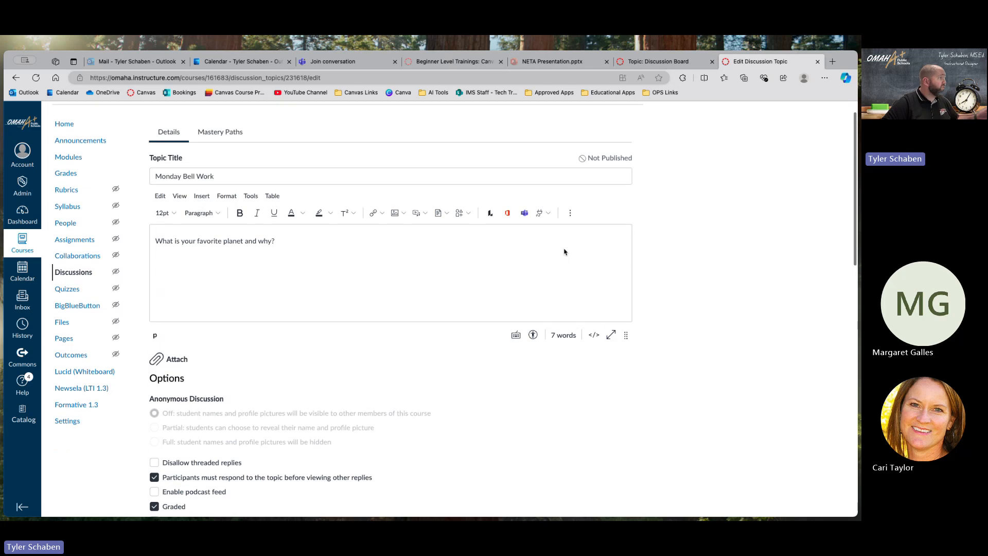
- Save the Monday Bell Work discussion without publishing it and switch to viewing it as a student
scroll(700, 280, down, 8)
scroll(700, 280, down, 5)
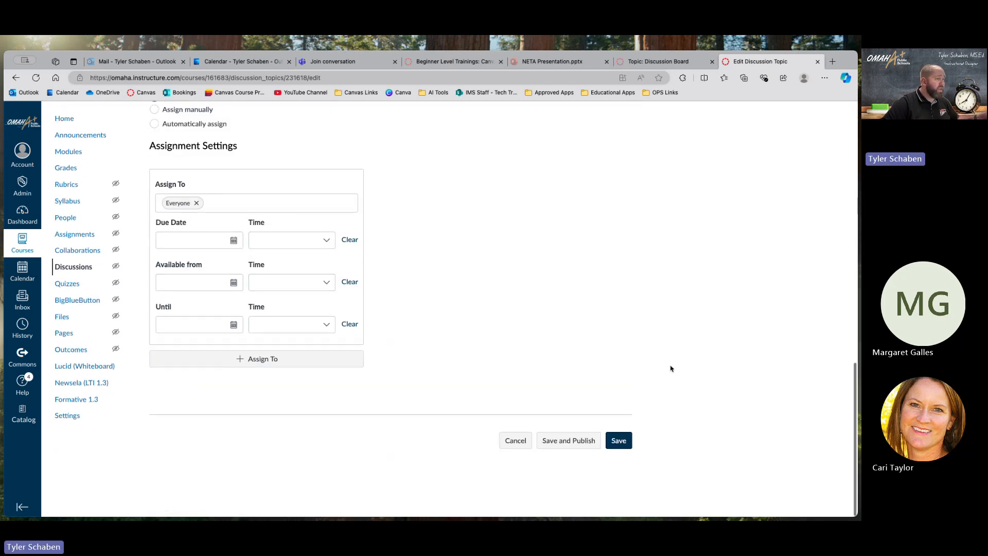
click(608, 444)
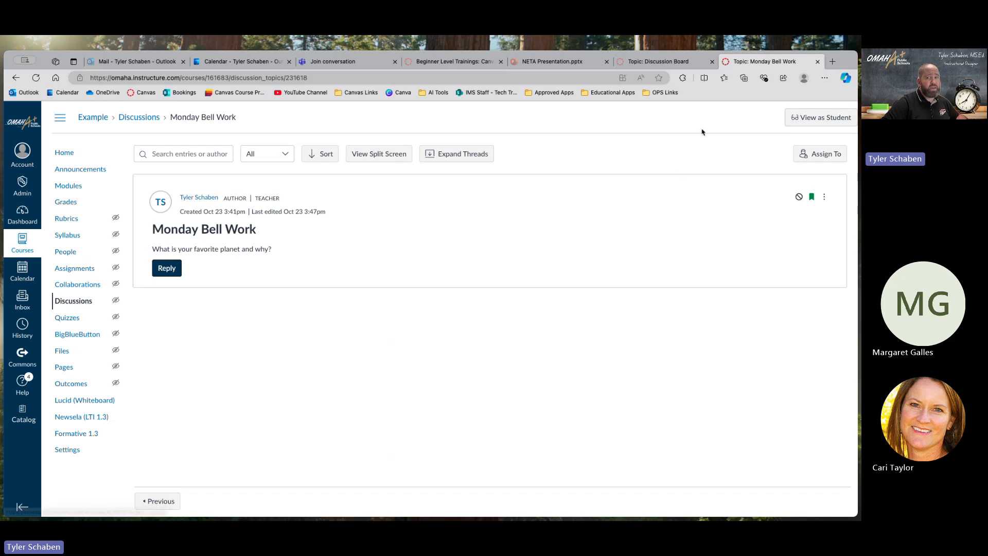
click(811, 122)
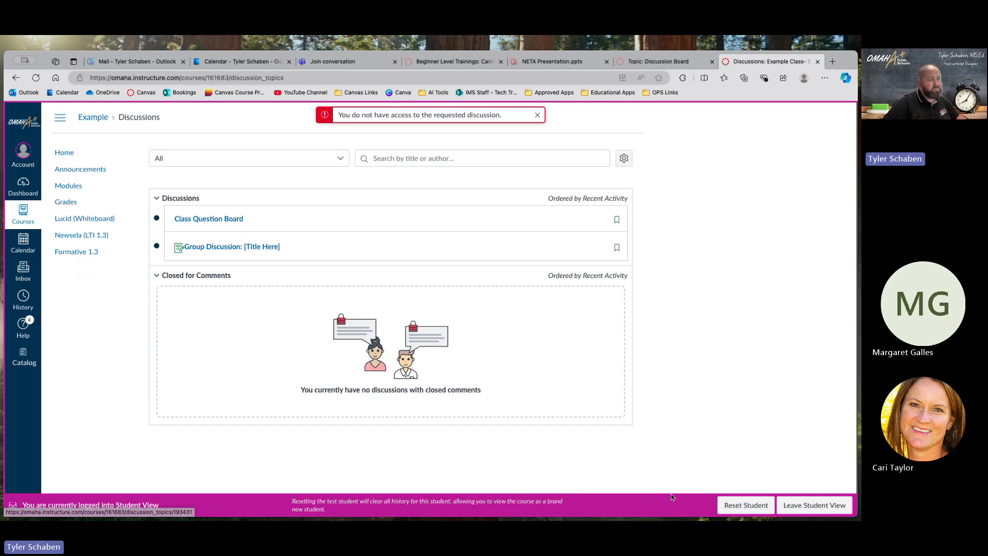
- Exit Student View and publish Example Module 2 together with all its items in the course modules
click(779, 505)
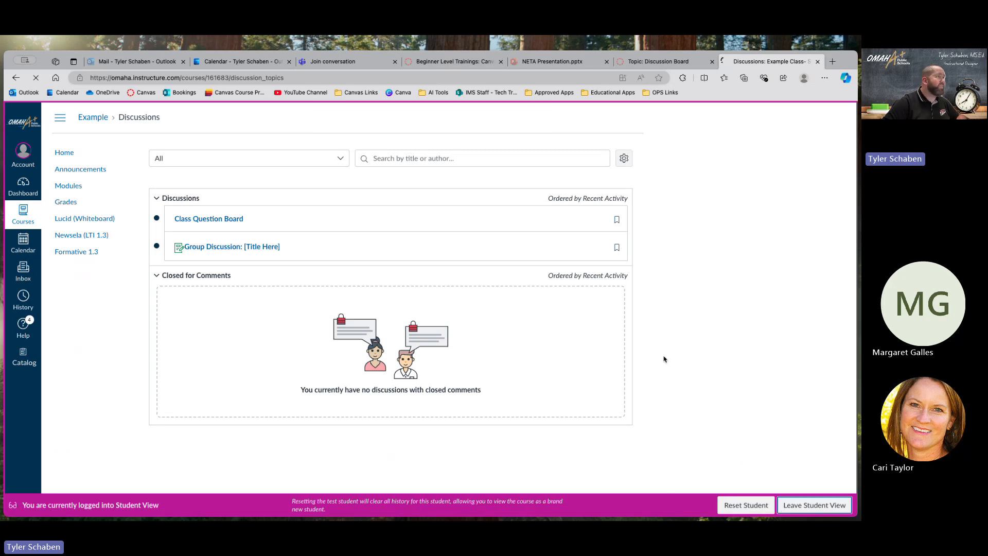
click(74, 186)
scroll(626, 411, down, 10)
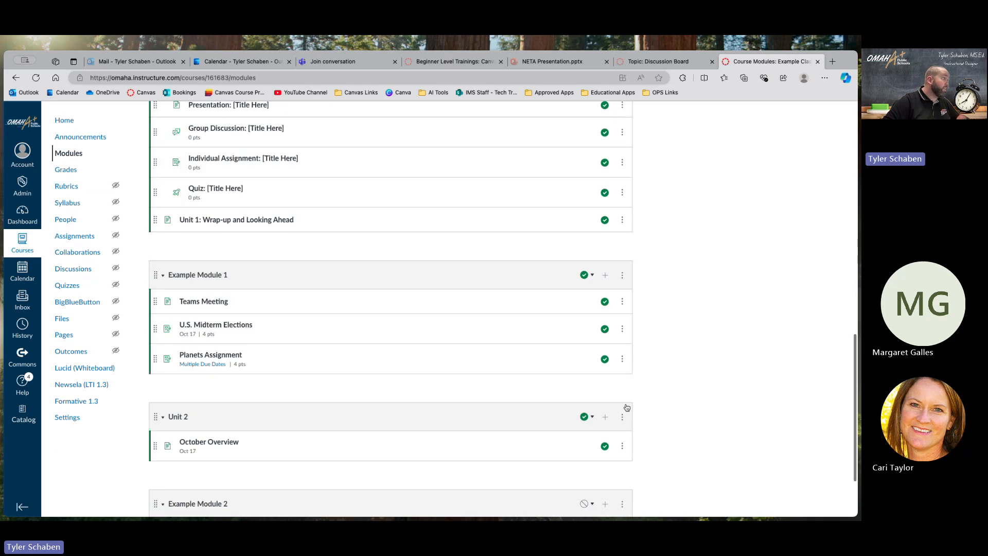
click(587, 407)
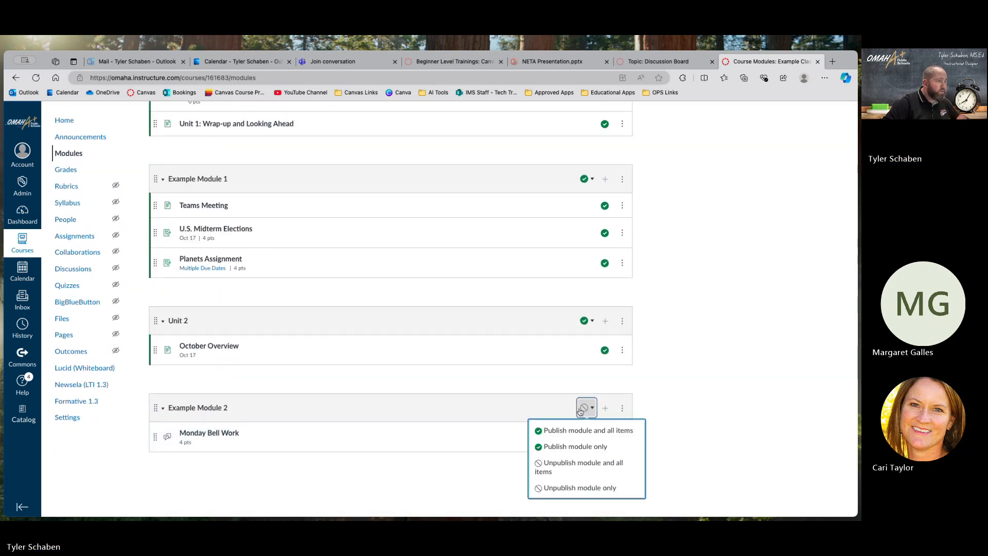
click(588, 430)
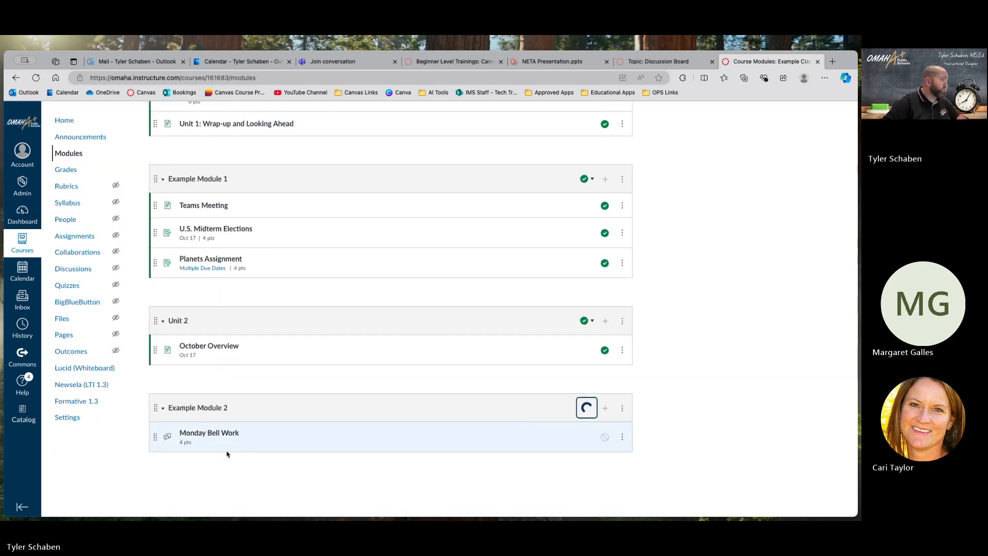
- Open the Monday Bell Work discussion, check how it appears to a student, and exit Student View
click(225, 434)
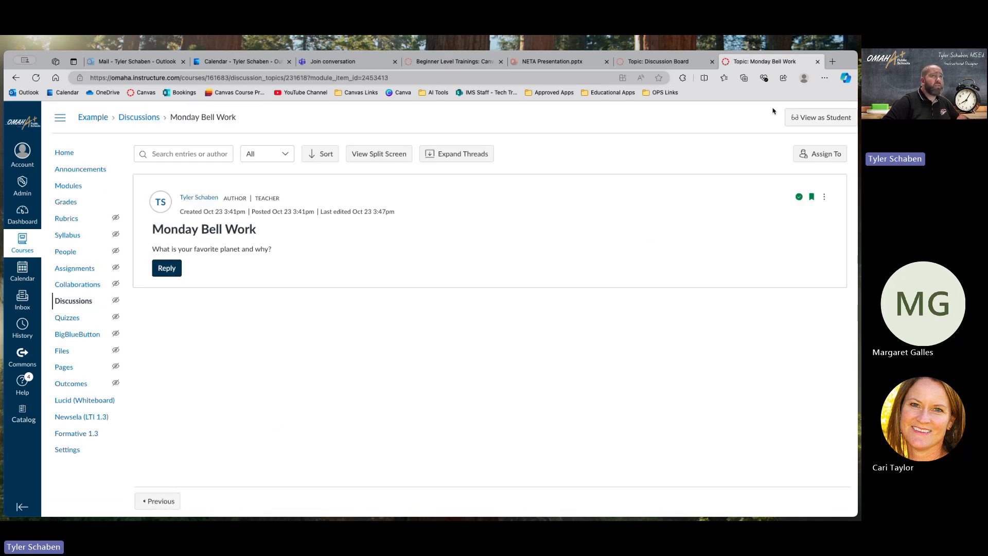
click(818, 119)
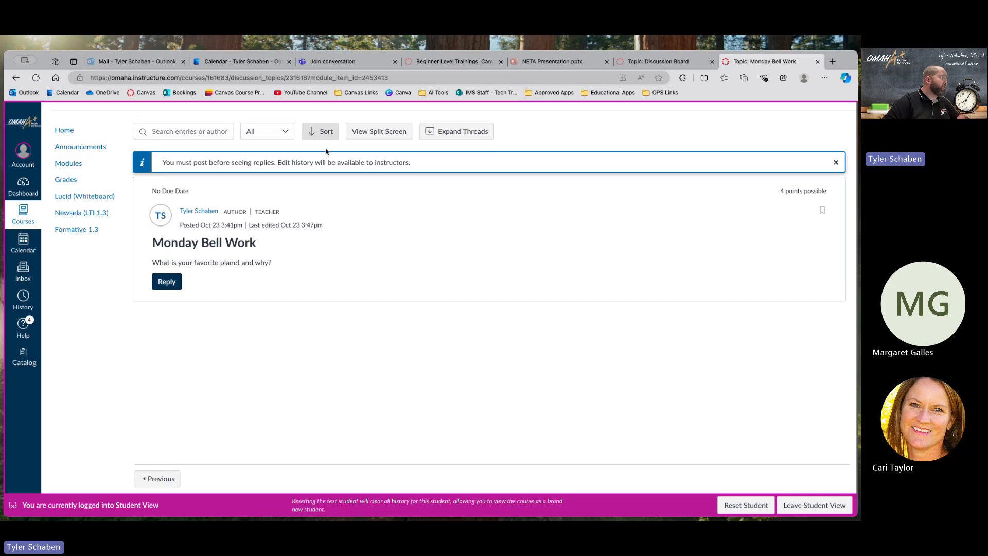
scroll(177, 305, up, 1)
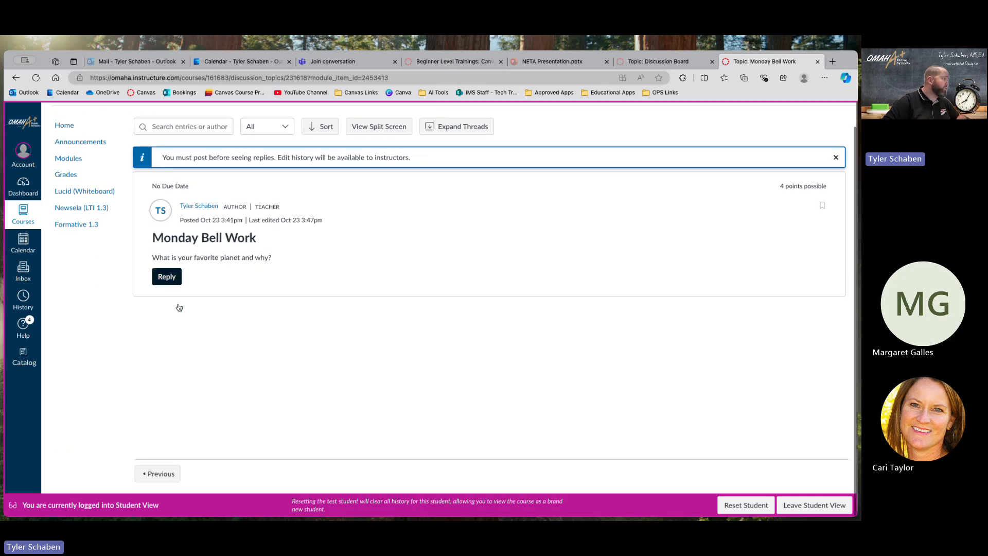
scroll(171, 298, up, 1)
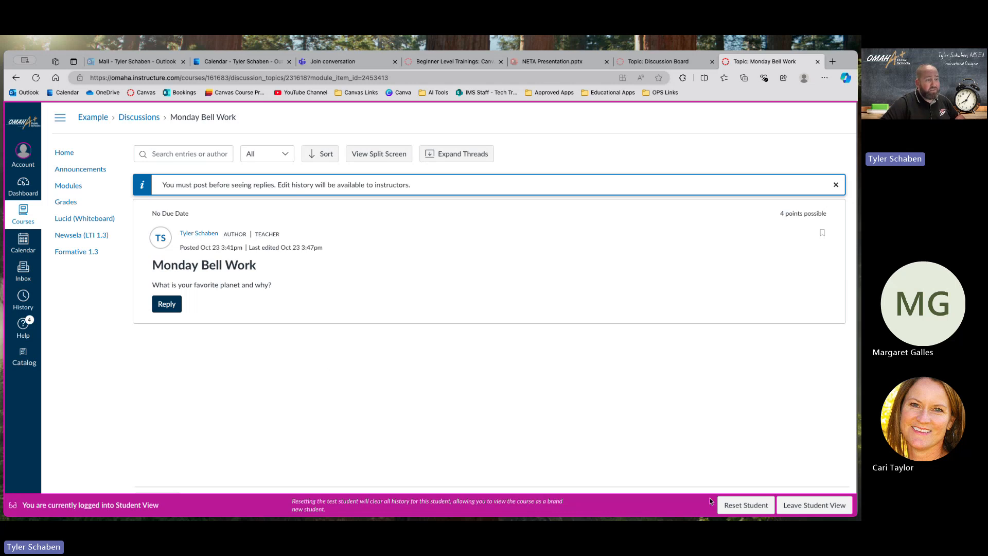
click(784, 505)
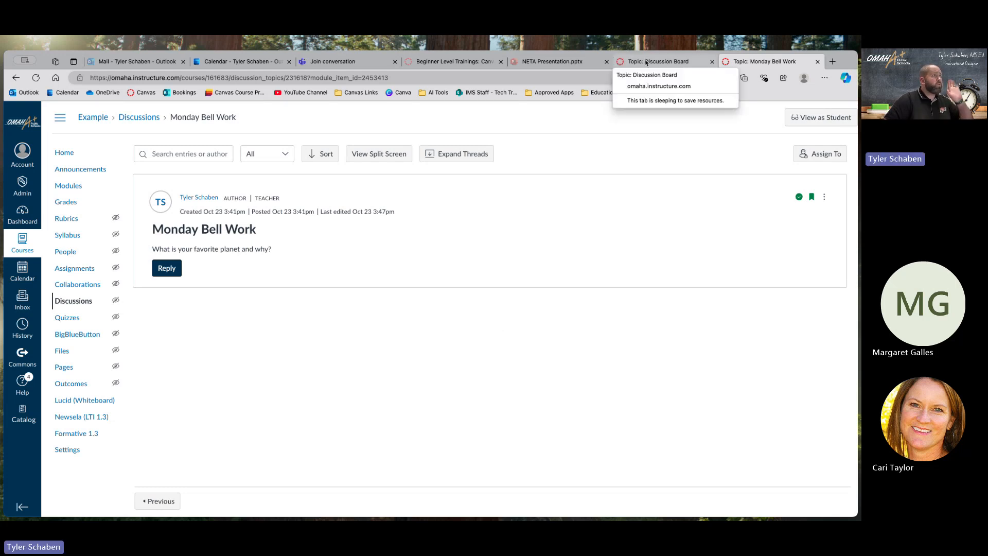
- Switch to the Intro to Canvas training course and open the Quiz in its Example Module to examine its directions and settings
click(647, 63)
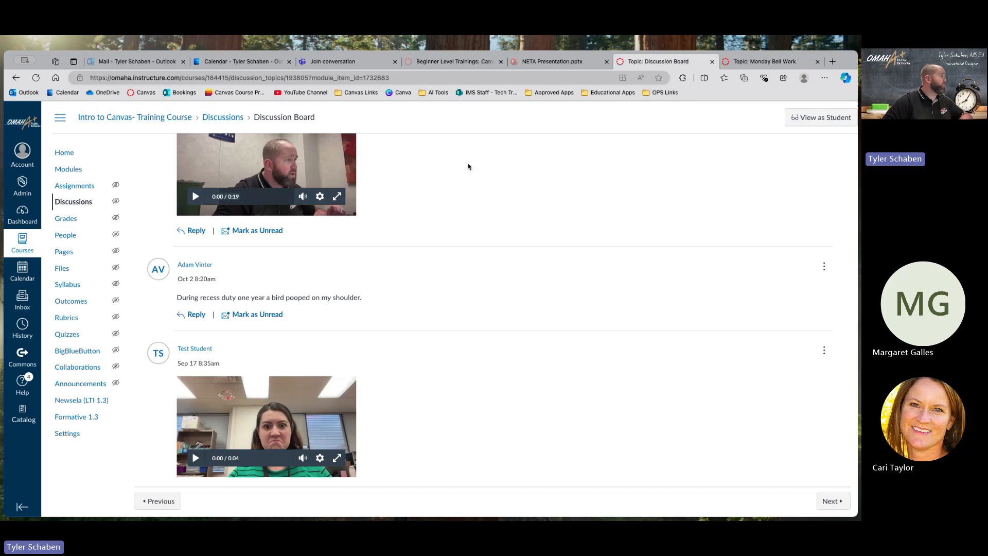
scroll(468, 166, up, 8)
key(ctrl+Up)
click(228, 208)
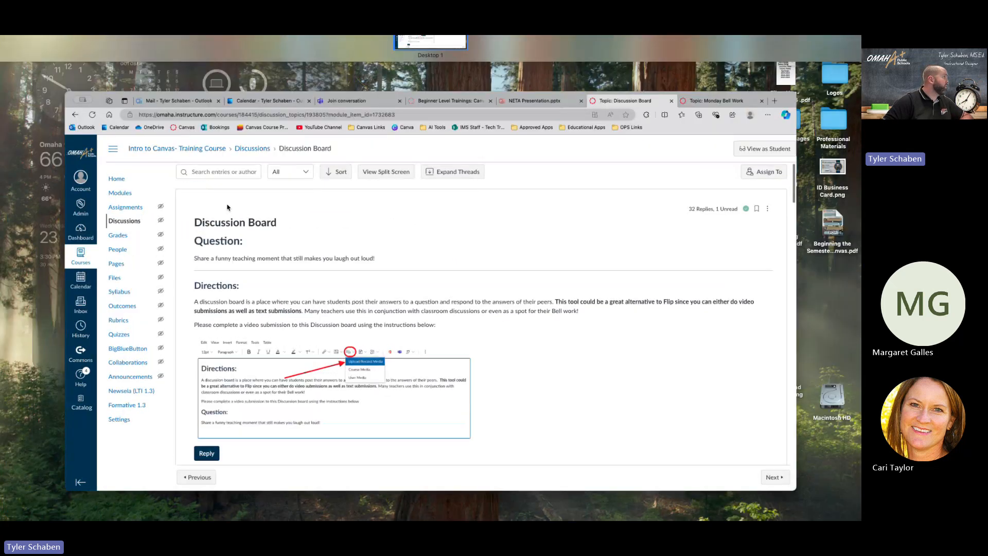
click(16, 78)
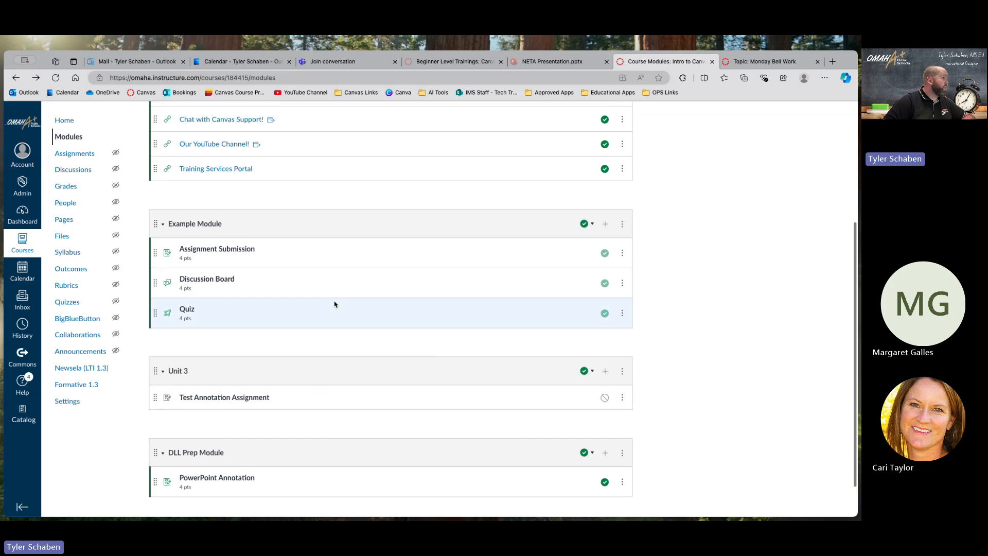
click(189, 311)
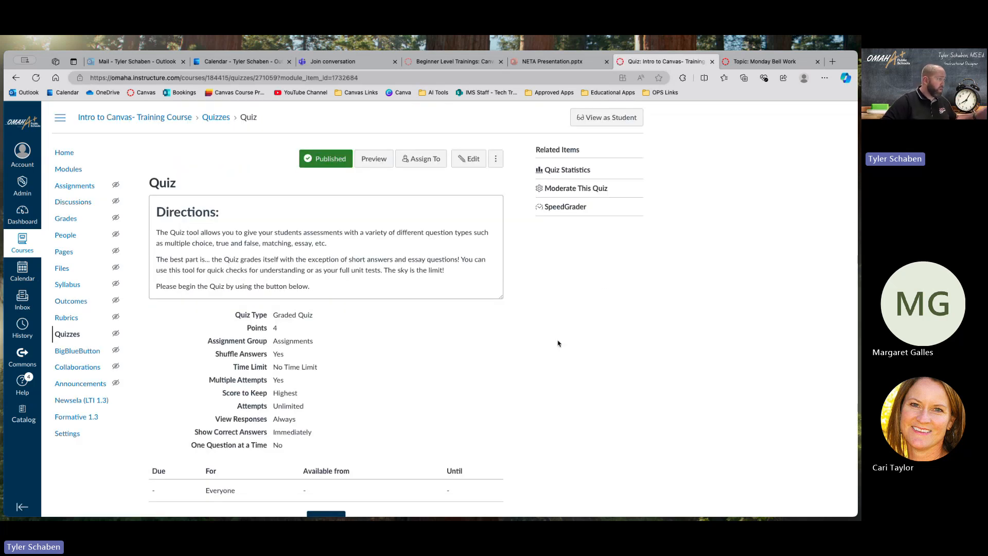
scroll(566, 338, down, 2)
scroll(567, 337, up, 2)
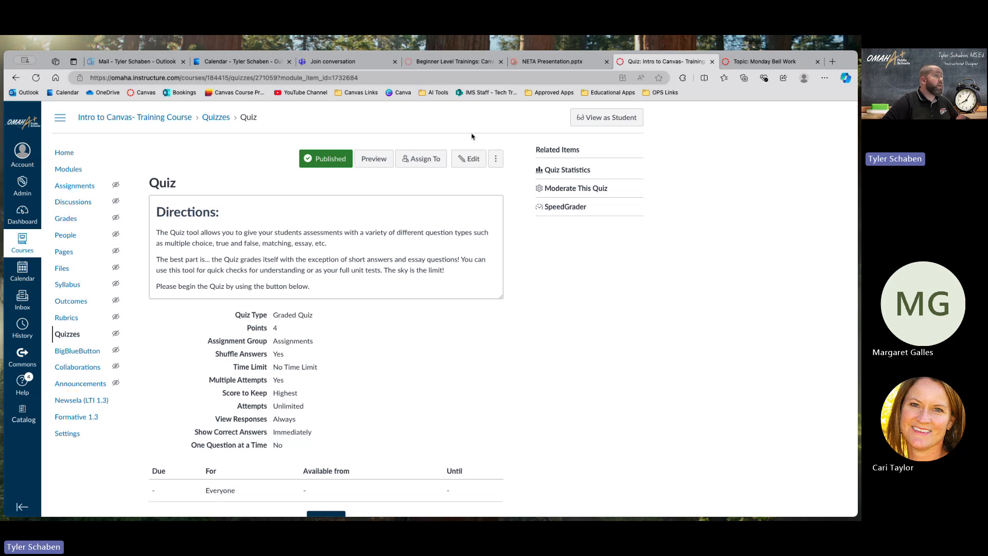
- View the Quiz as a student and reset the test student to clear its previous attempt
click(604, 121)
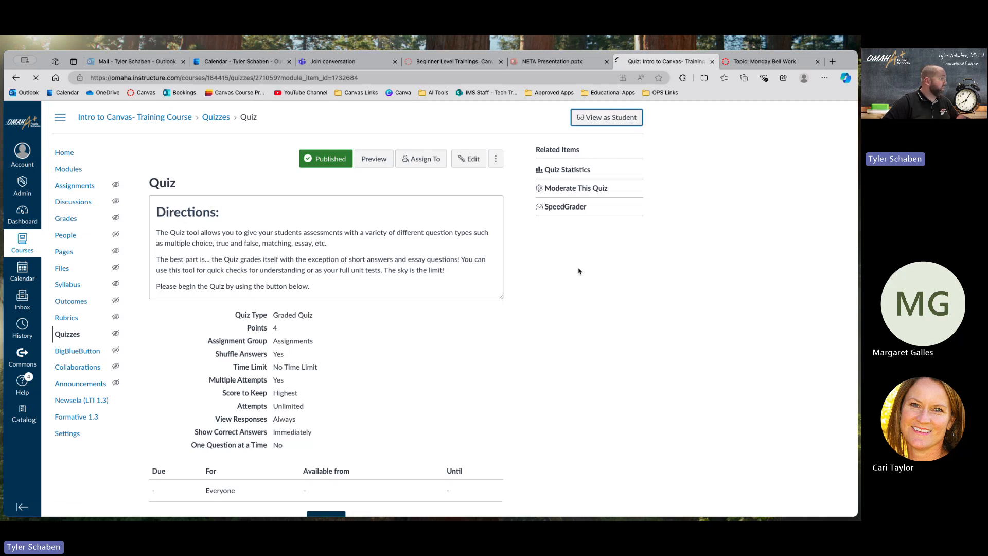
scroll(634, 339, down, 1)
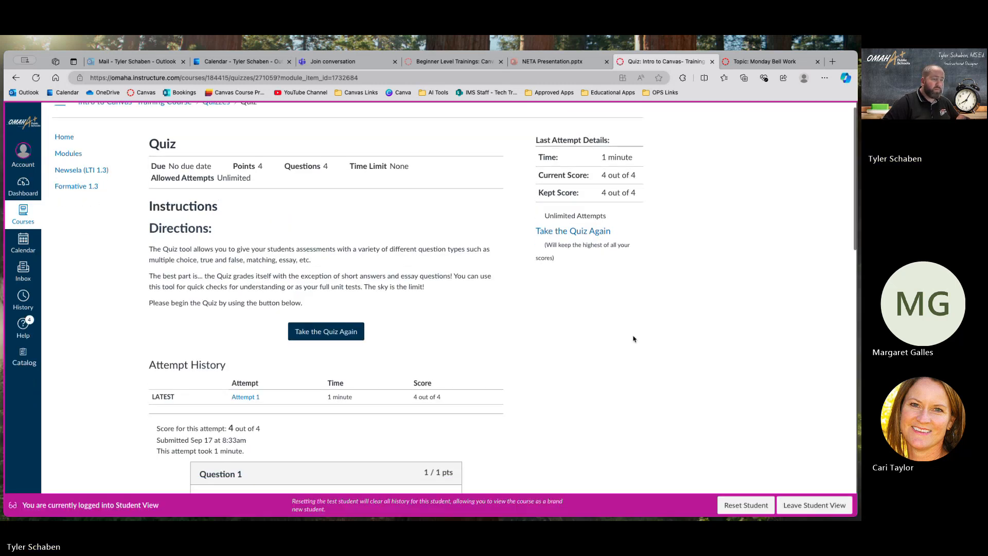
click(750, 503)
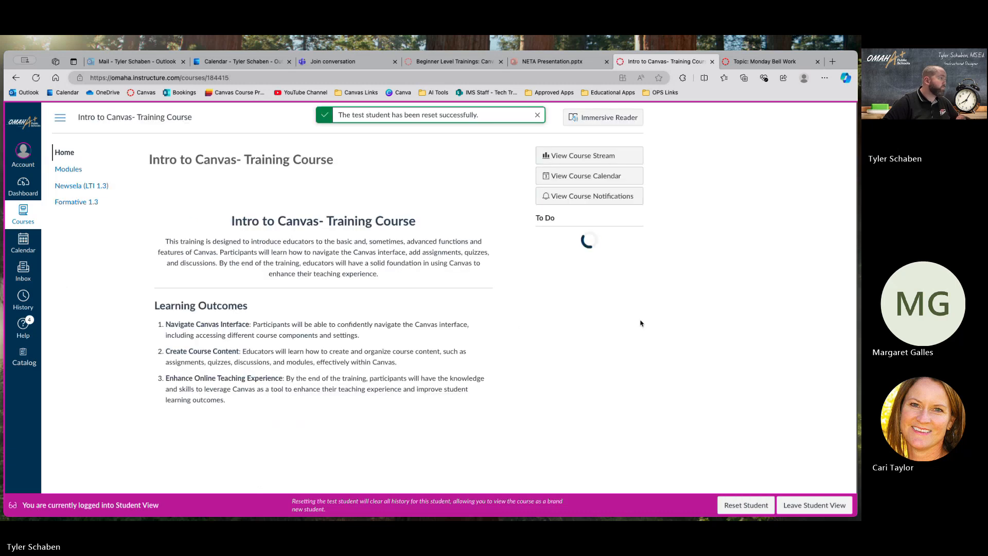
- Open the Quiz from the Example Module as the test student and start taking it
scroll(507, 326, down, 6)
scroll(507, 327, up, 3)
scroll(507, 326, up, 3)
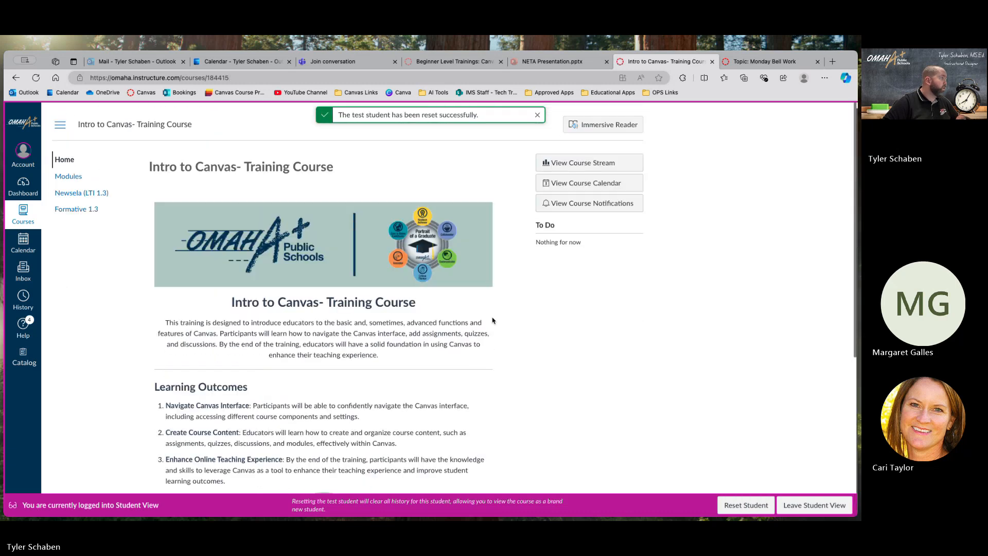
click(77, 174)
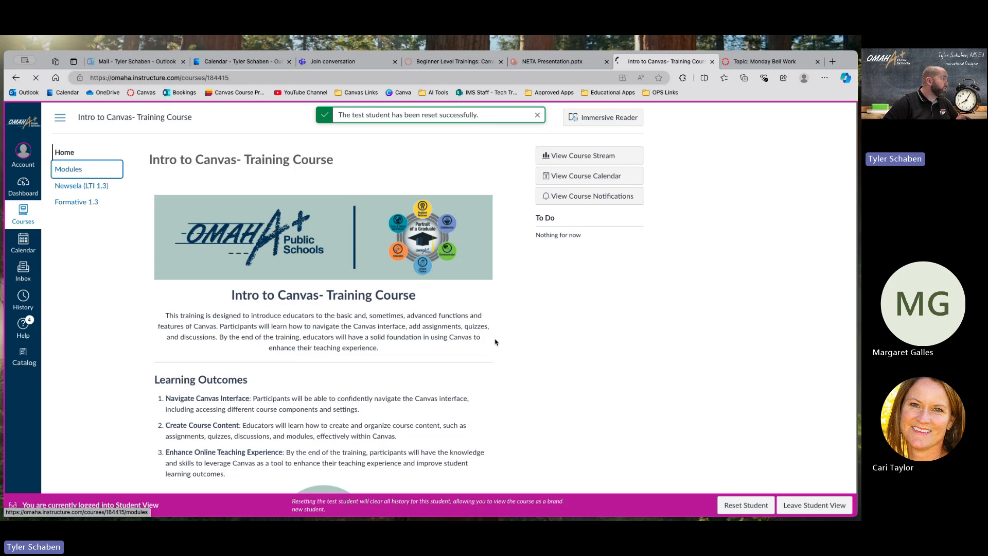
scroll(374, 319, down, 5)
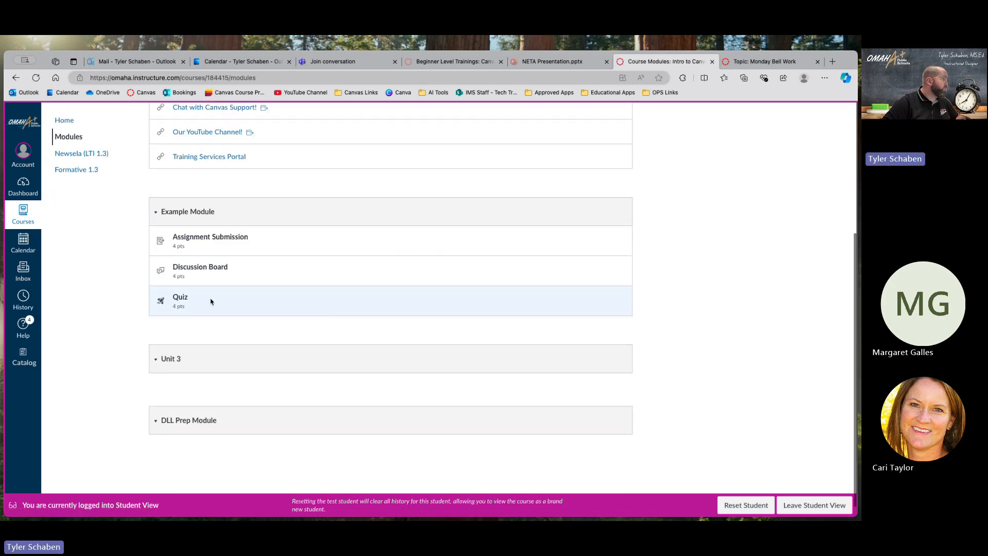
click(176, 298)
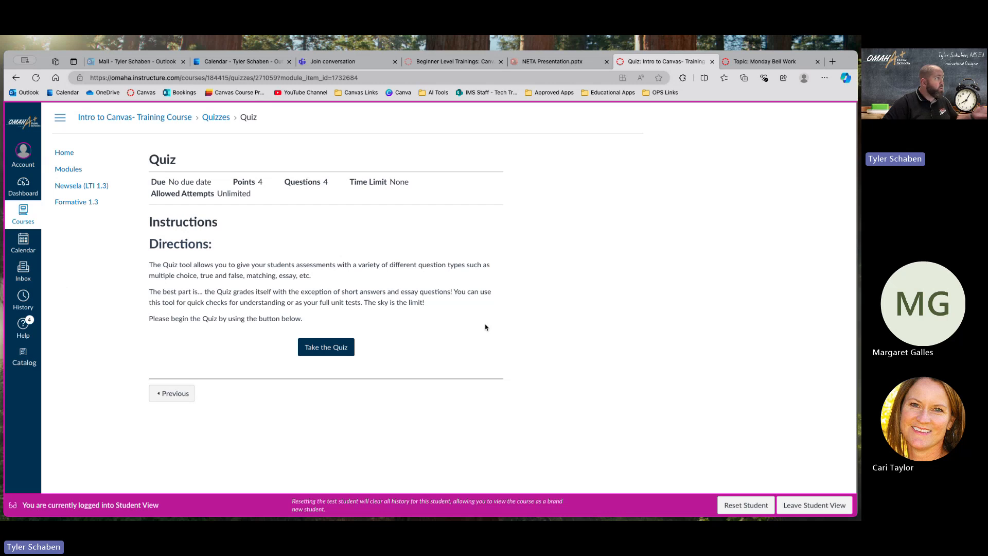
click(319, 348)
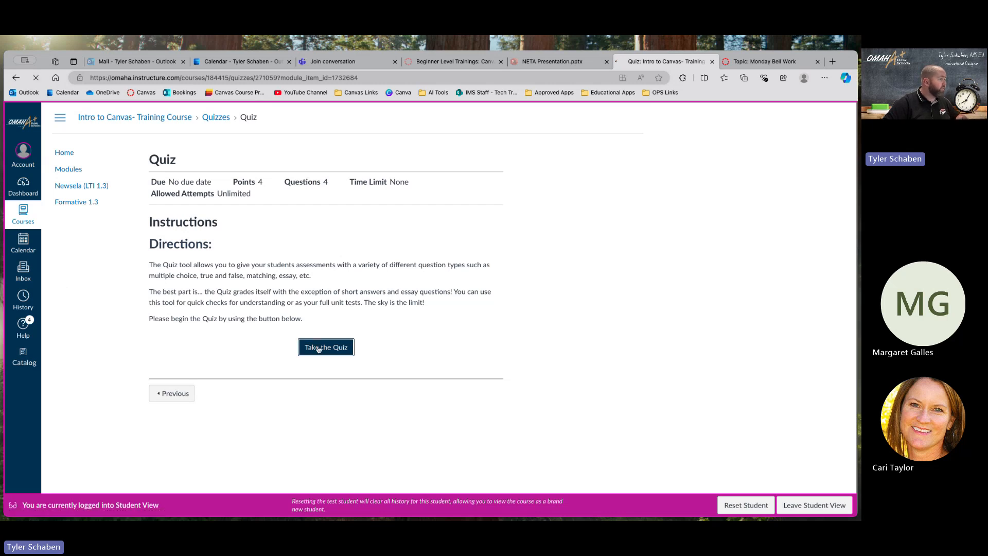
- Examine the quiz's multiple-choice, fill-in-the-blank, numerical and true/false questions from the student's perspective
scroll(335, 327, down, 5)
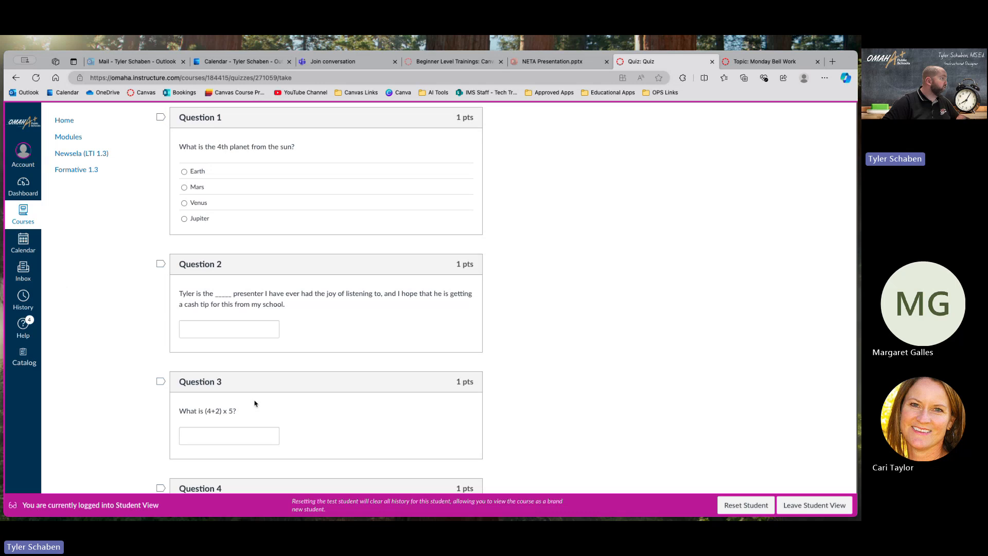
scroll(256, 398, down, 2)
scroll(255, 396, down, 2)
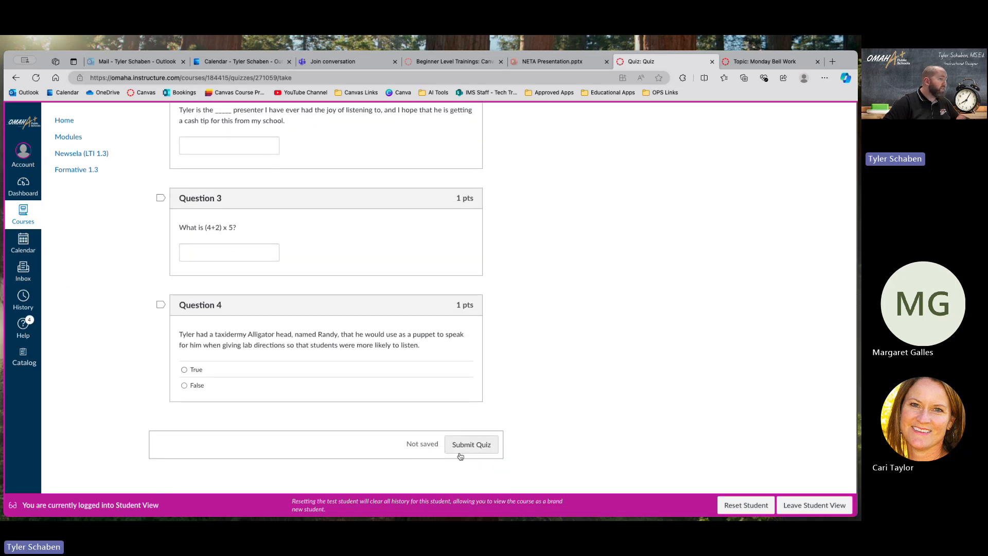
scroll(226, 301, up, 4)
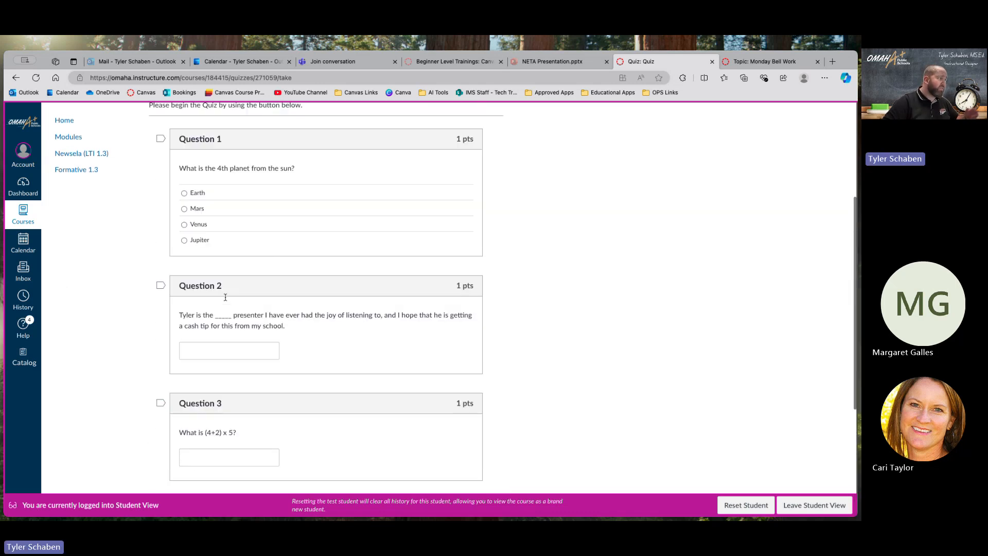
scroll(225, 301, down, 1)
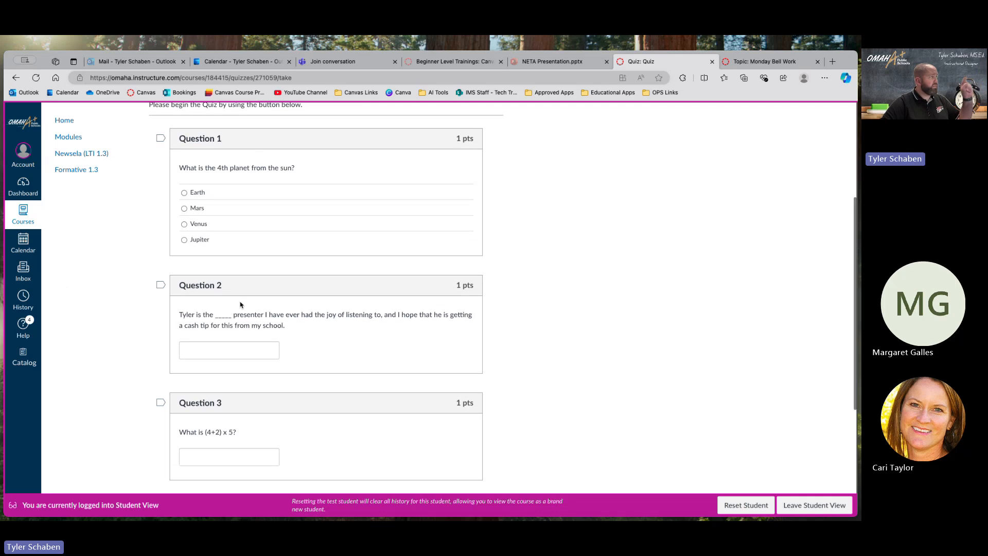
scroll(263, 312, down, 2)
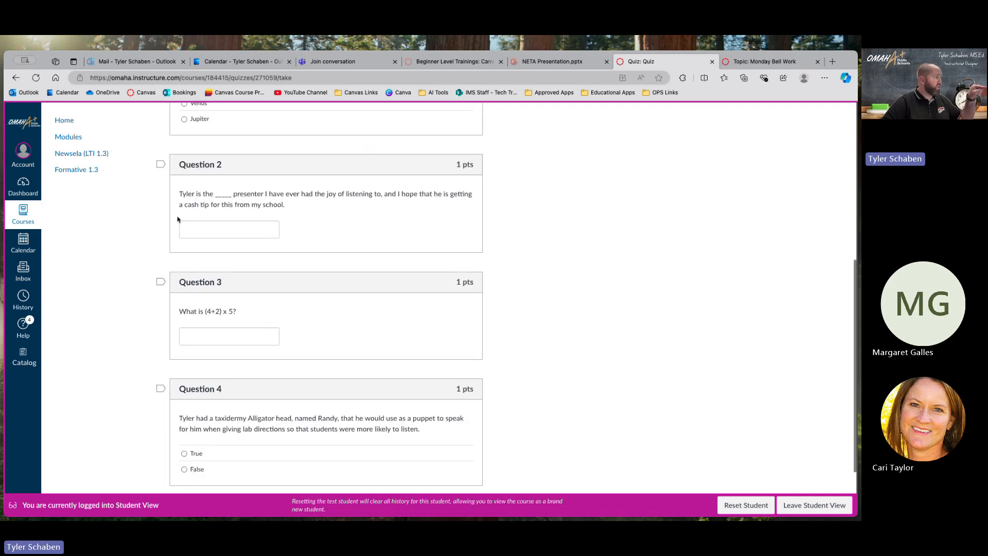
scroll(271, 410, down, 2)
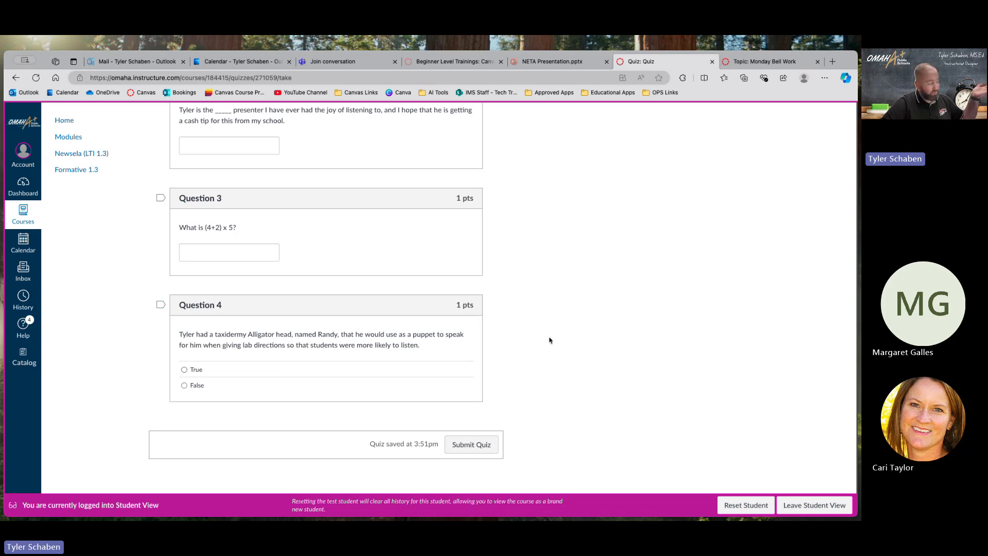
scroll(559, 323, up, 5)
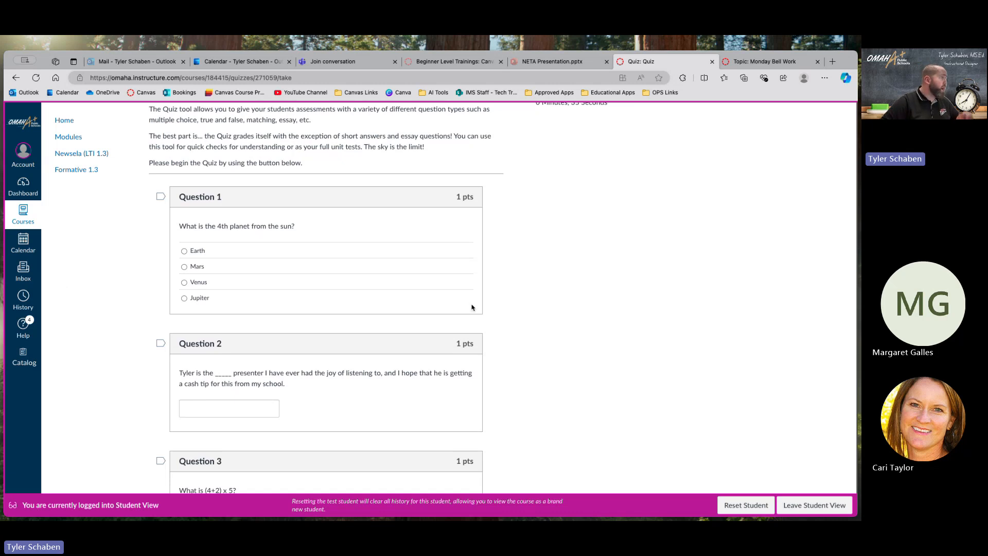
scroll(476, 309, down, 2)
scroll(477, 309, down, 3)
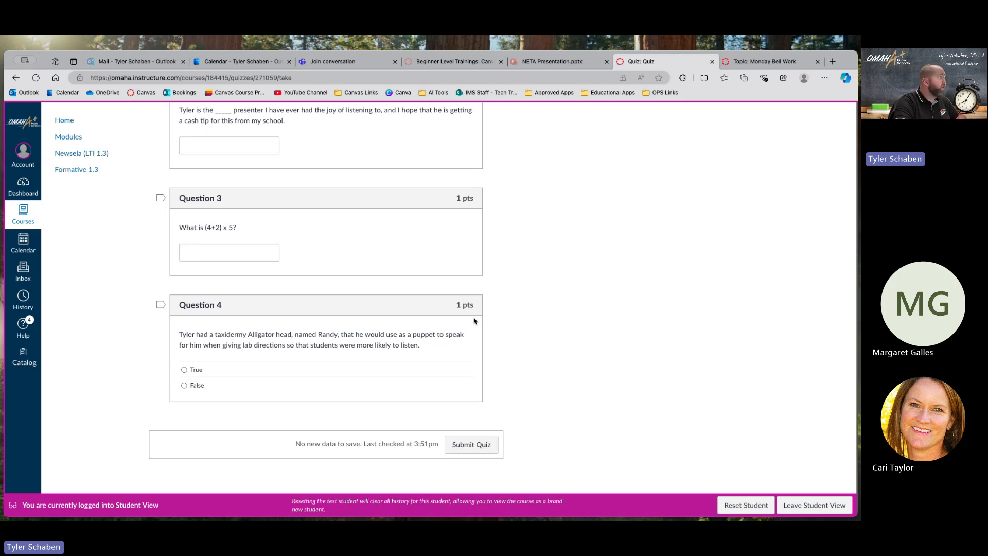
scroll(535, 305, up, 3)
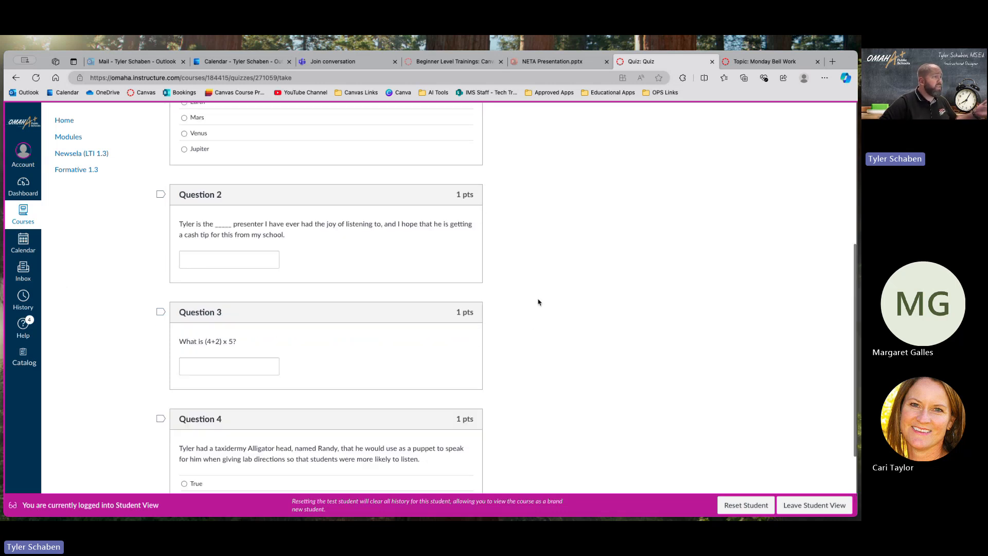
scroll(538, 302, up, 1)
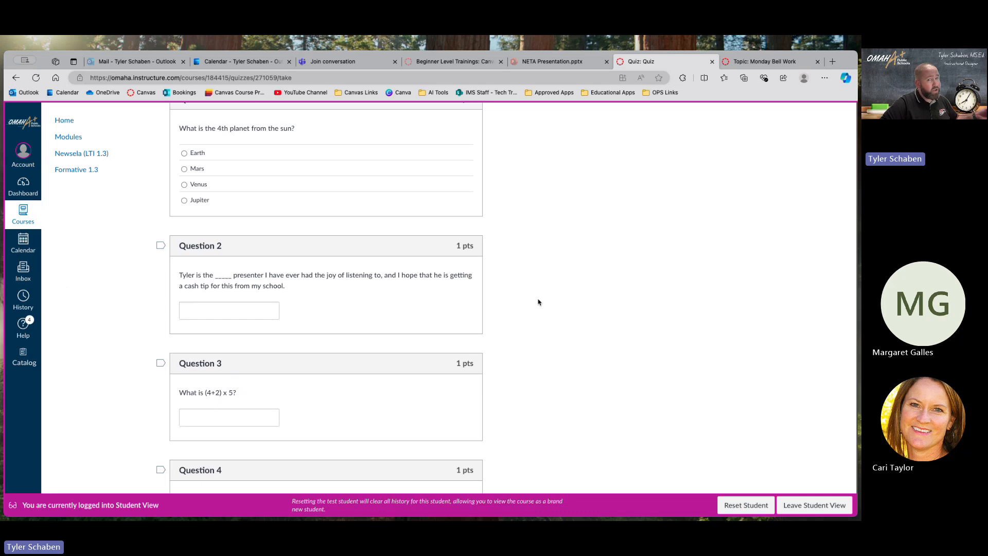
- Exit Student View without submitting the quiz, confirming that the page should be left
scroll(539, 302, down, 3)
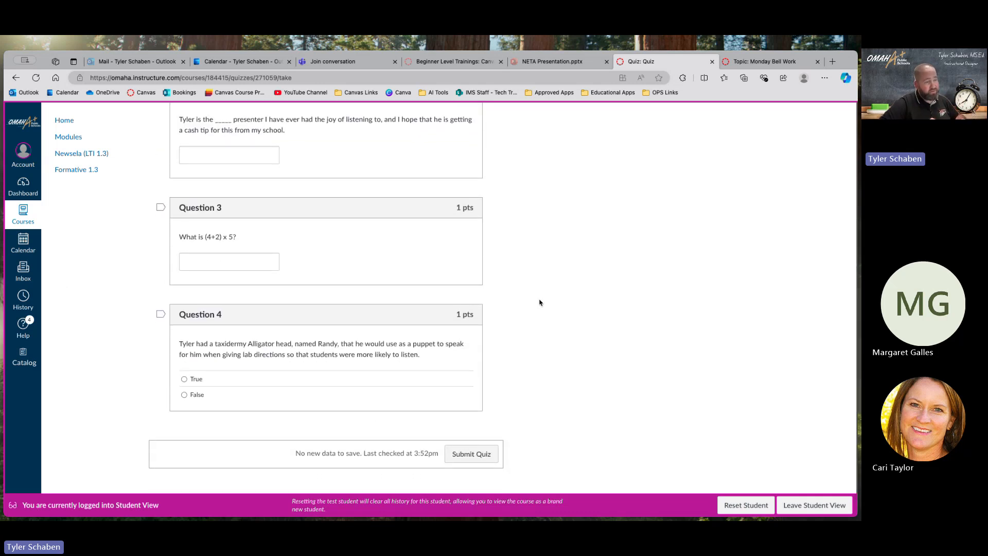
click(806, 508)
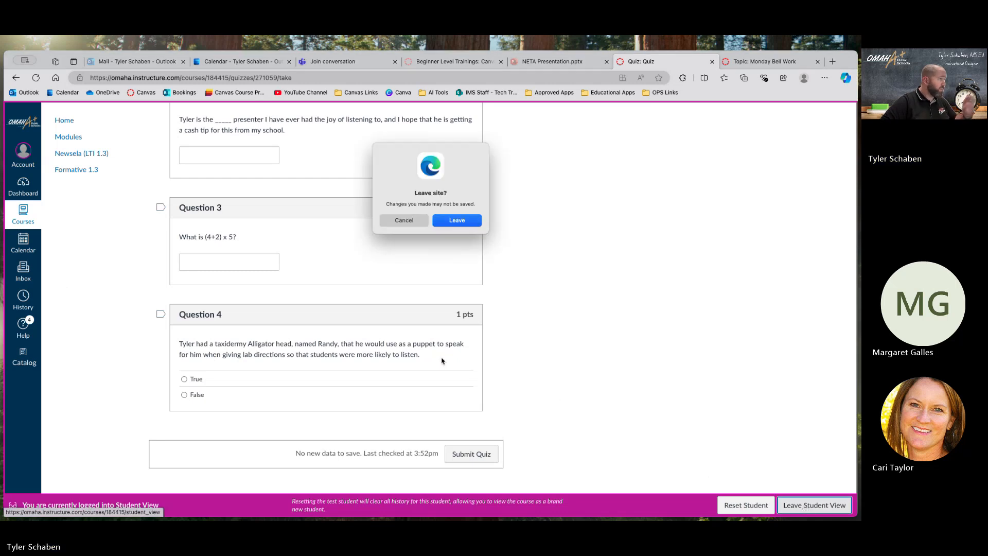
click(451, 224)
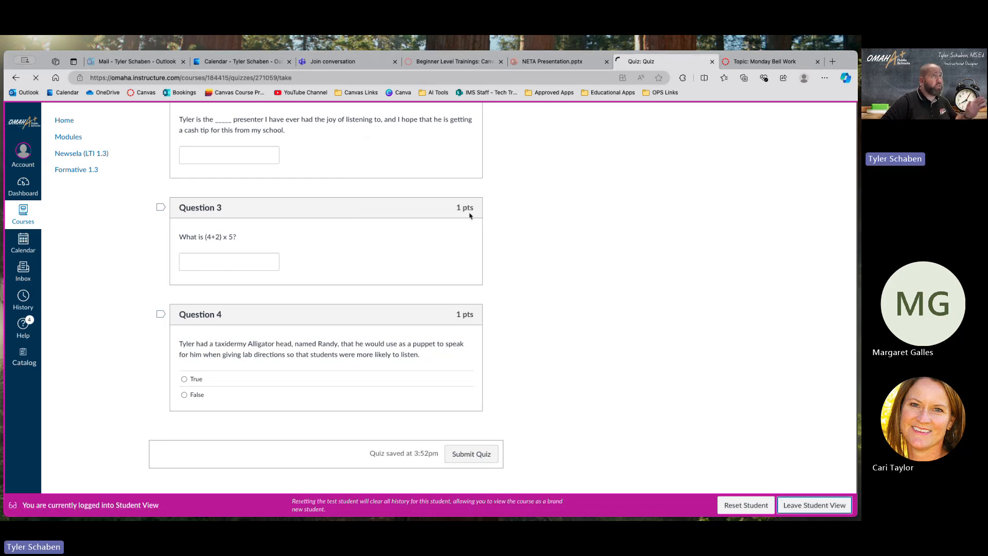
- Switch to the Example course's modules and start creating a new quiz in Example Module 2
click(733, 63)
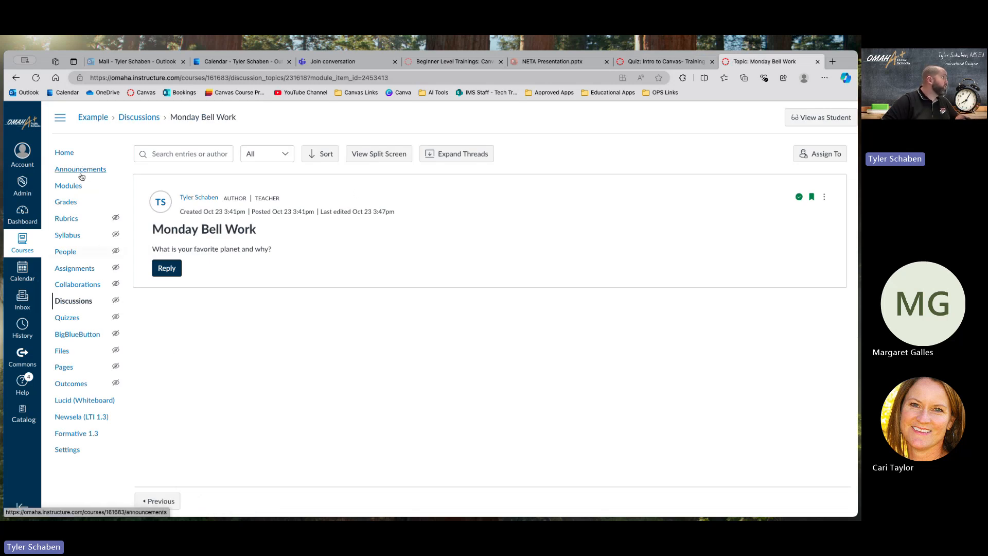
click(75, 192)
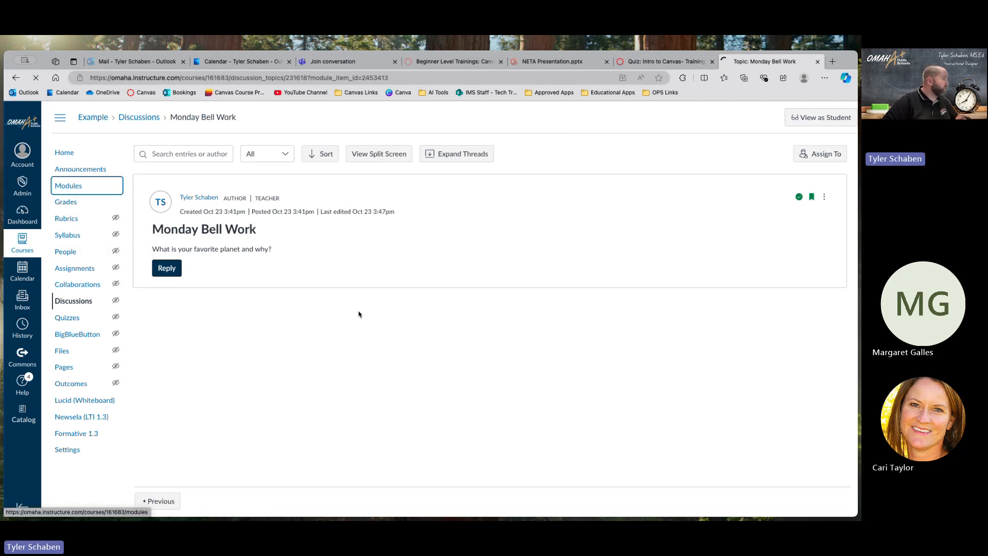
scroll(466, 351, down, 10)
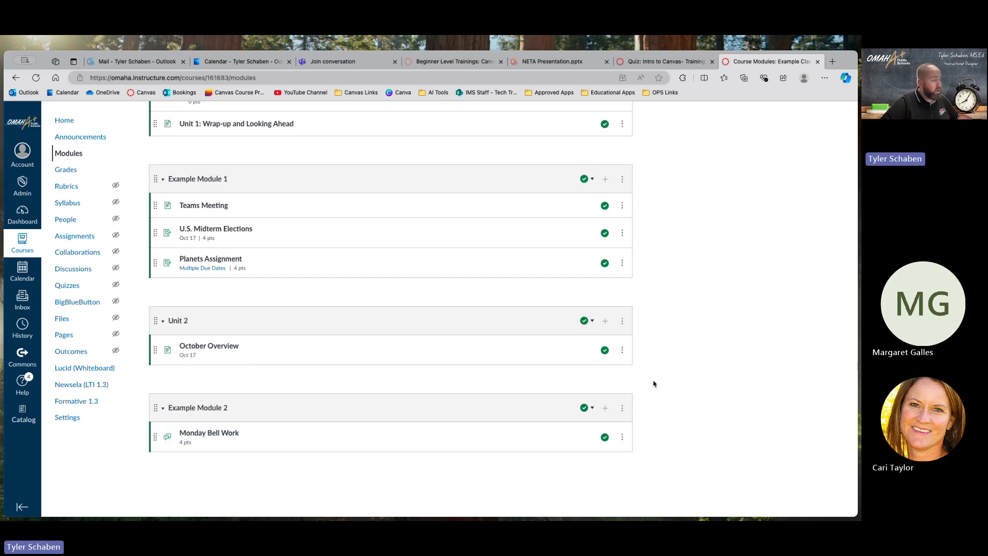
click(603, 409)
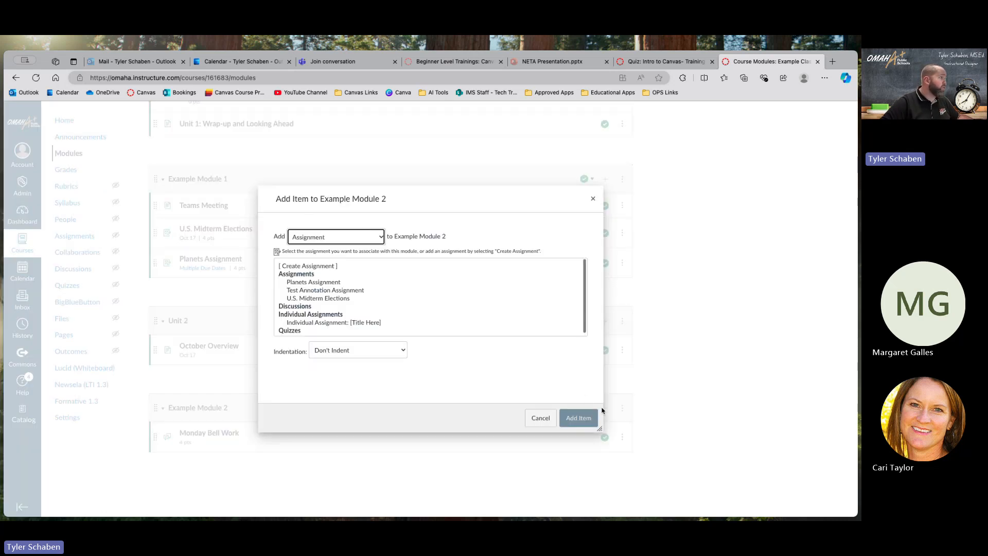
click(381, 238)
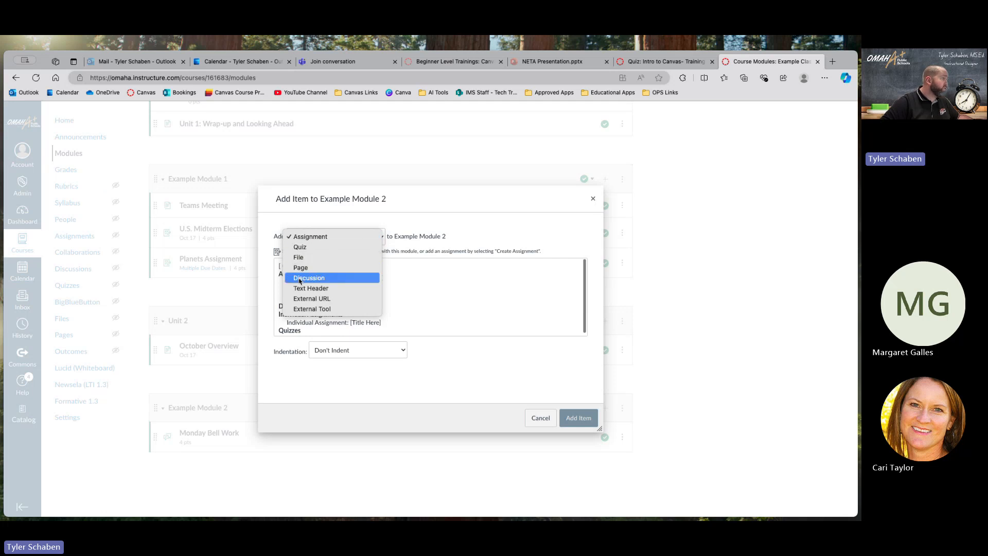
click(302, 248)
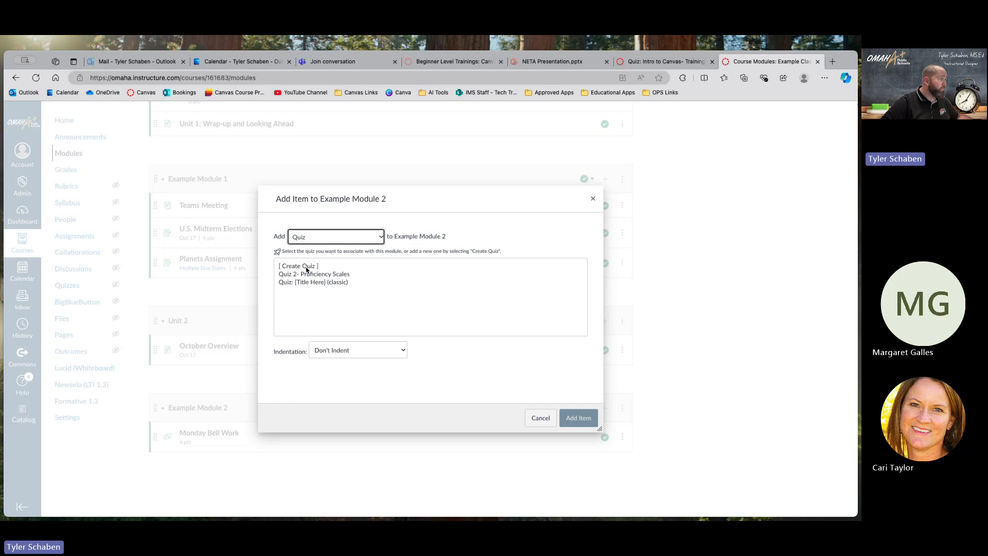
click(307, 268)
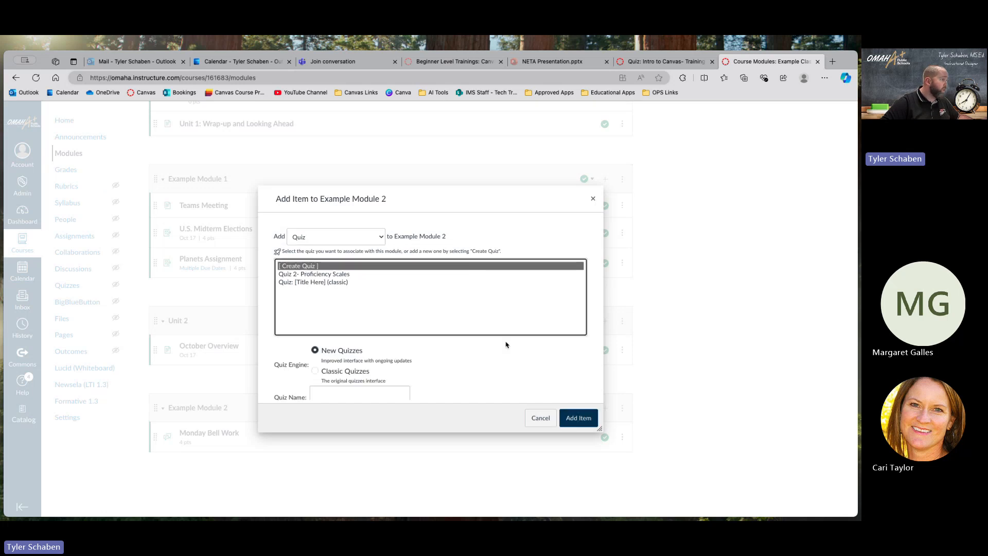
- Name the new quiz "Planets Quiz" and add it to Example Module 2 with the New Quizzes engine
scroll(509, 347, down, 3)
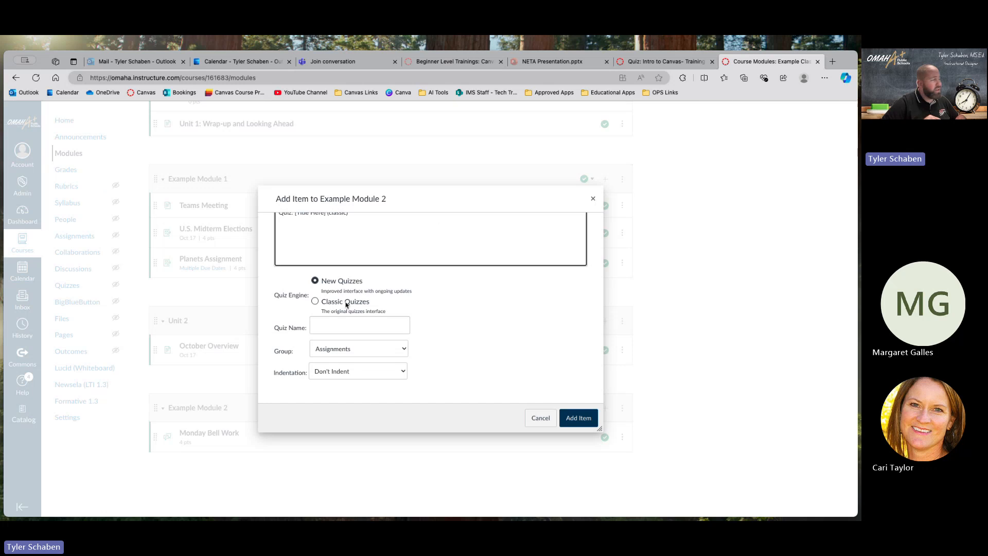
scroll(427, 307, up, 1)
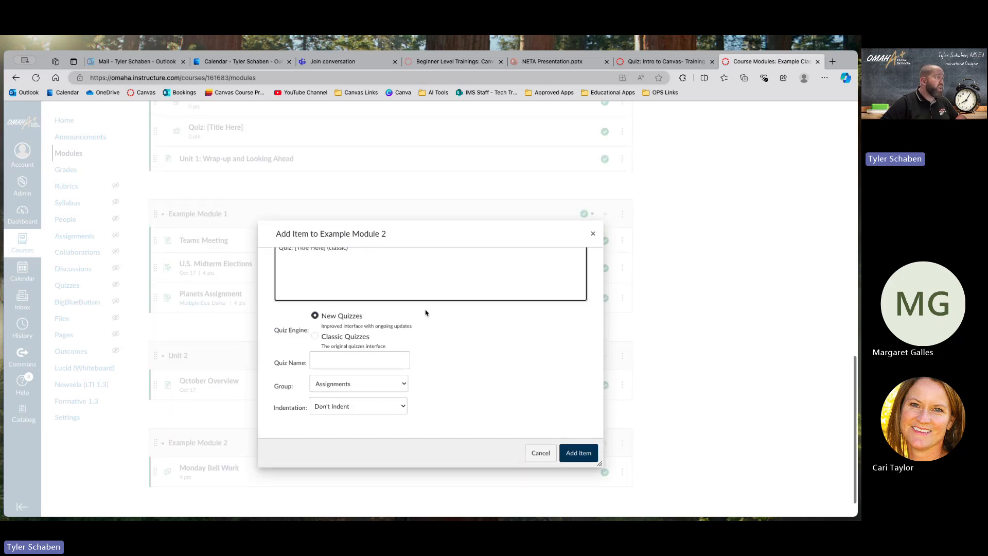
scroll(374, 337, up, 1)
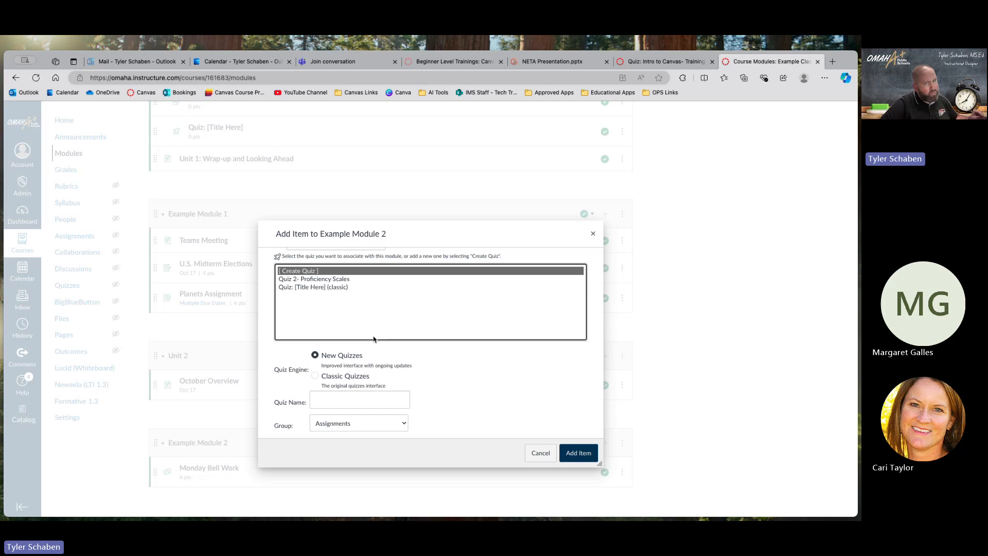
scroll(374, 341, down, 1)
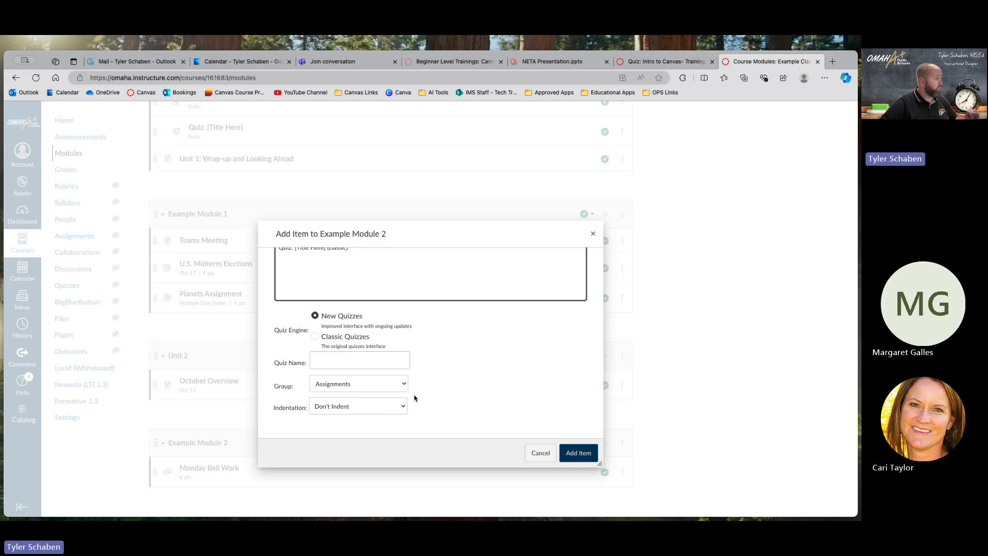
click(328, 364)
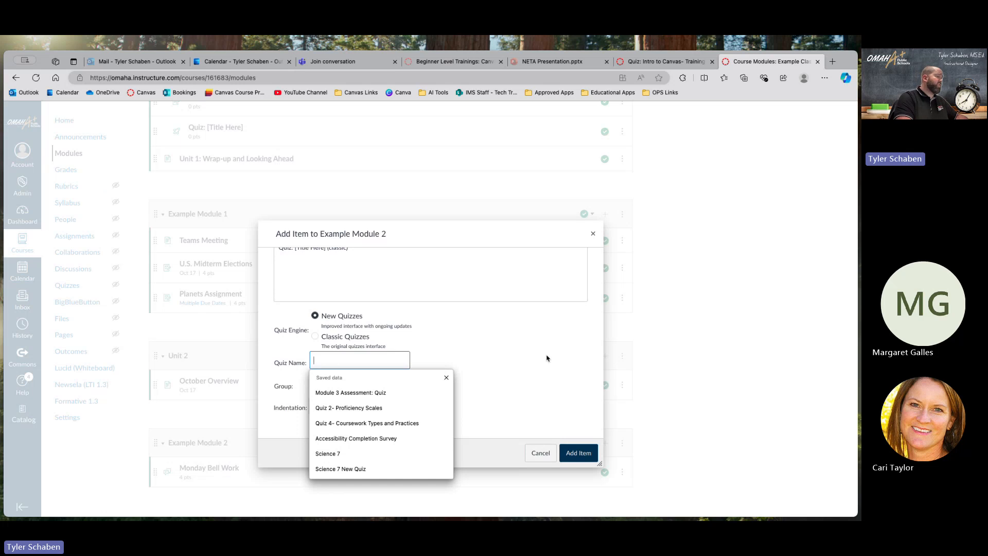
text(Planets QWu)
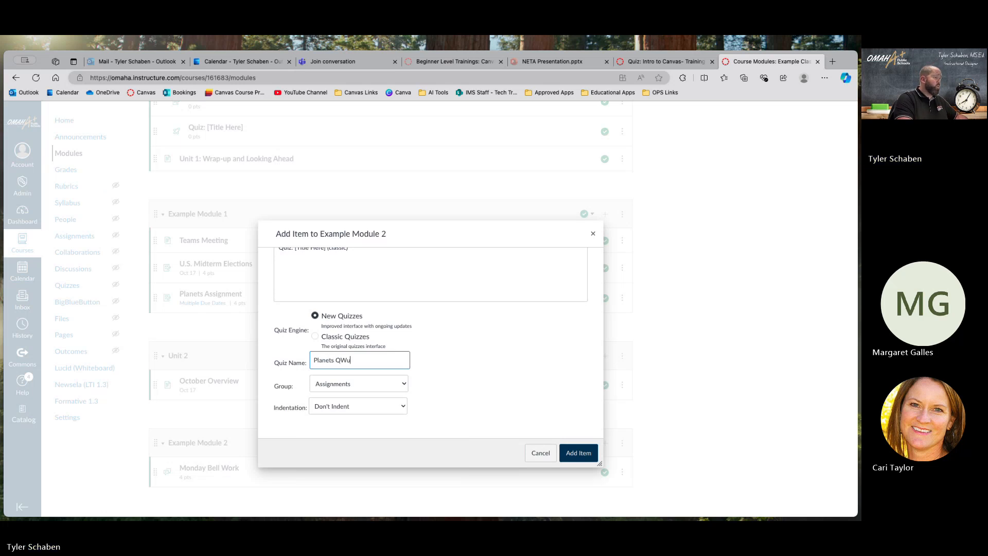
text(iuiz)
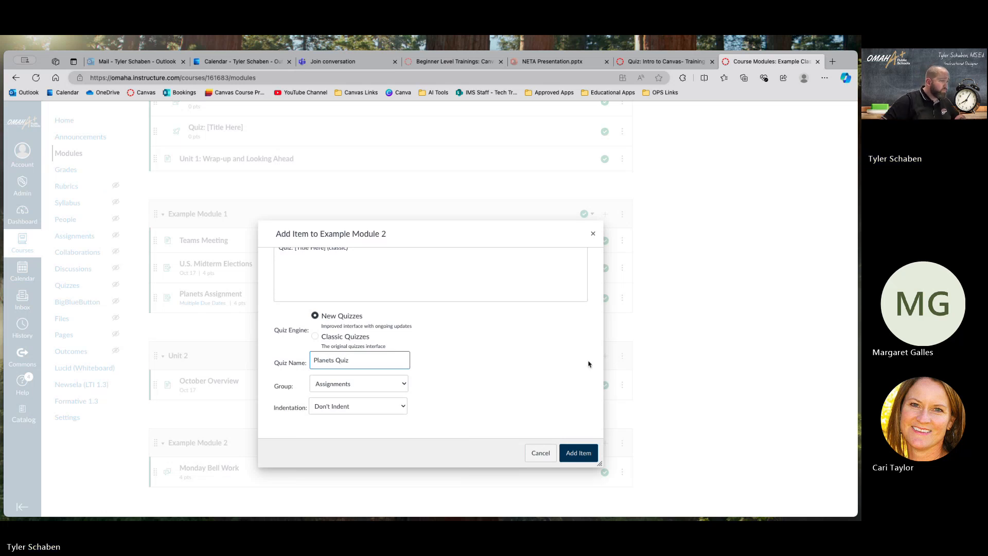
click(574, 454)
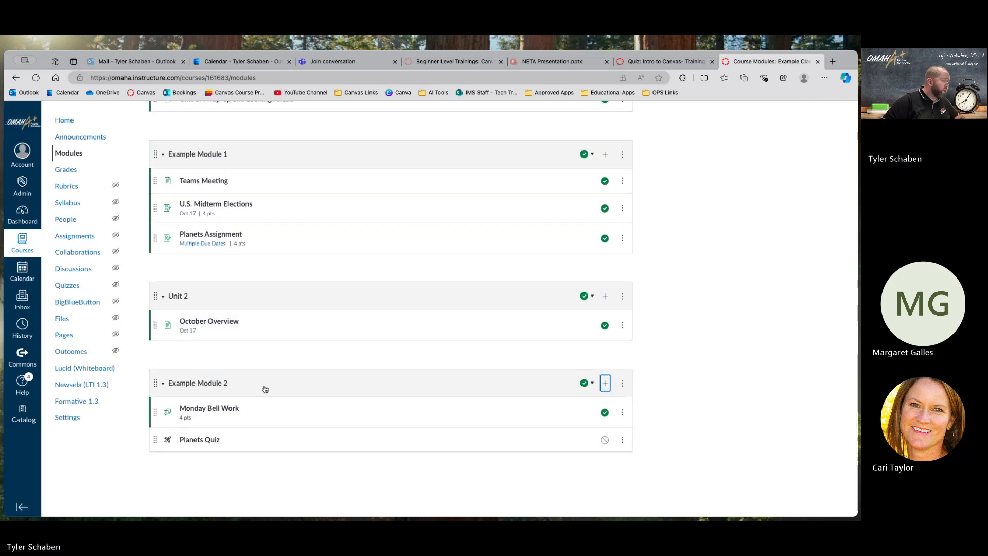
- Open the Planets Quiz from the module and examine its points, grade display, submission type, assignment and date settings
click(199, 438)
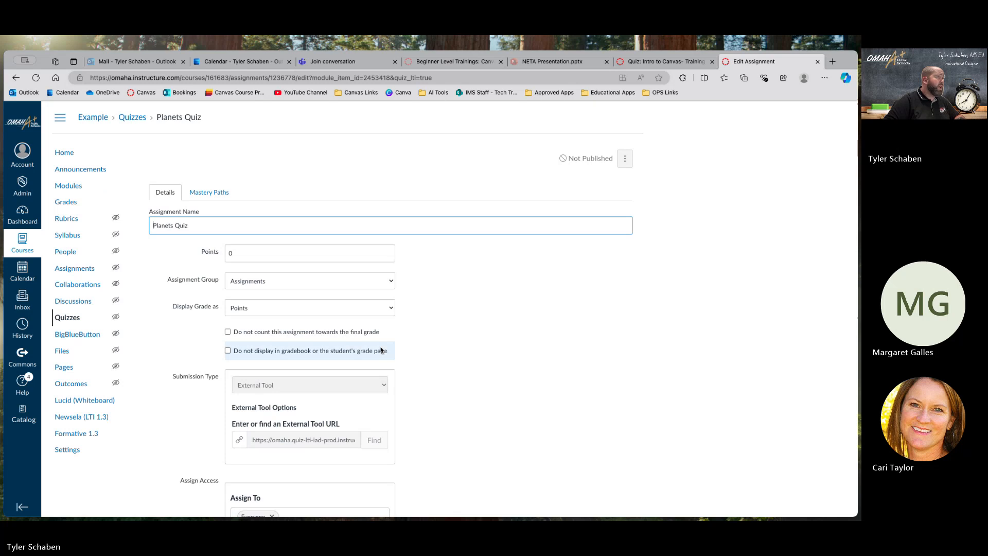
scroll(456, 332, down, 1)
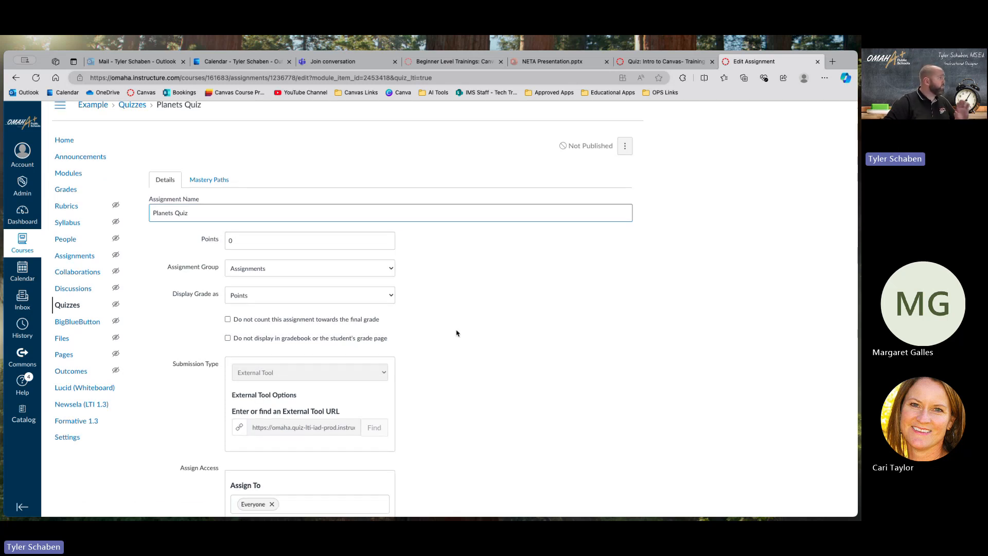
scroll(456, 332, down, 3)
scroll(263, 202, up, 2)
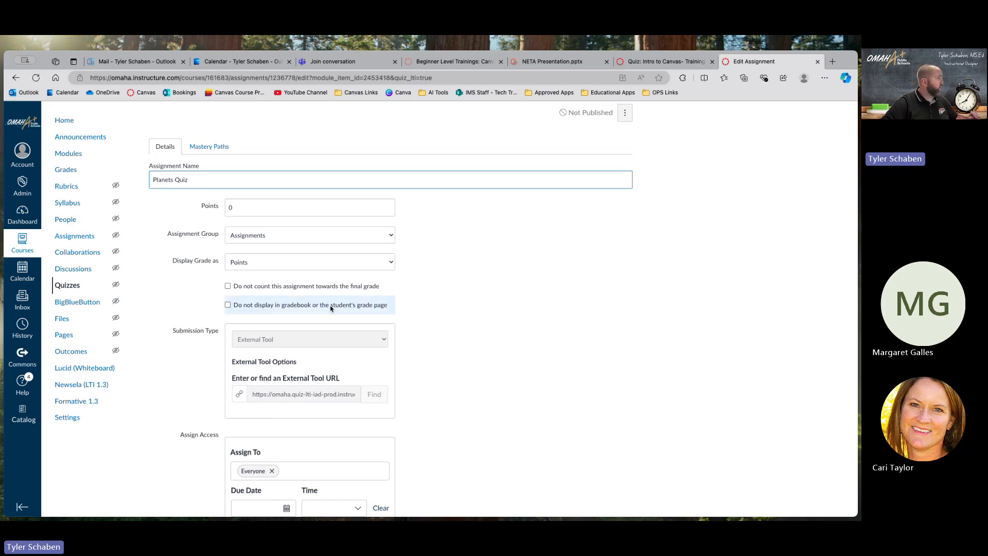
scroll(331, 306, down, 3)
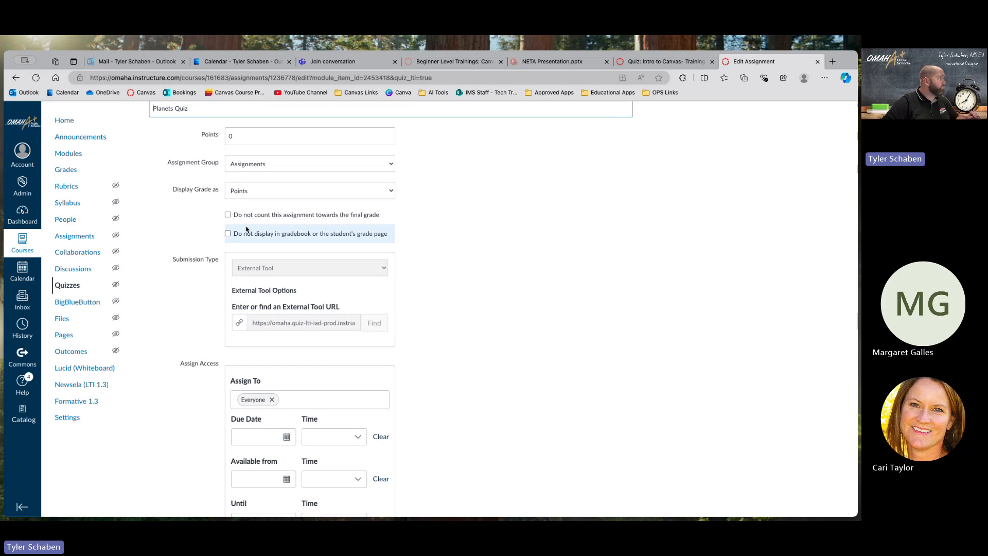
scroll(231, 184, down, 2)
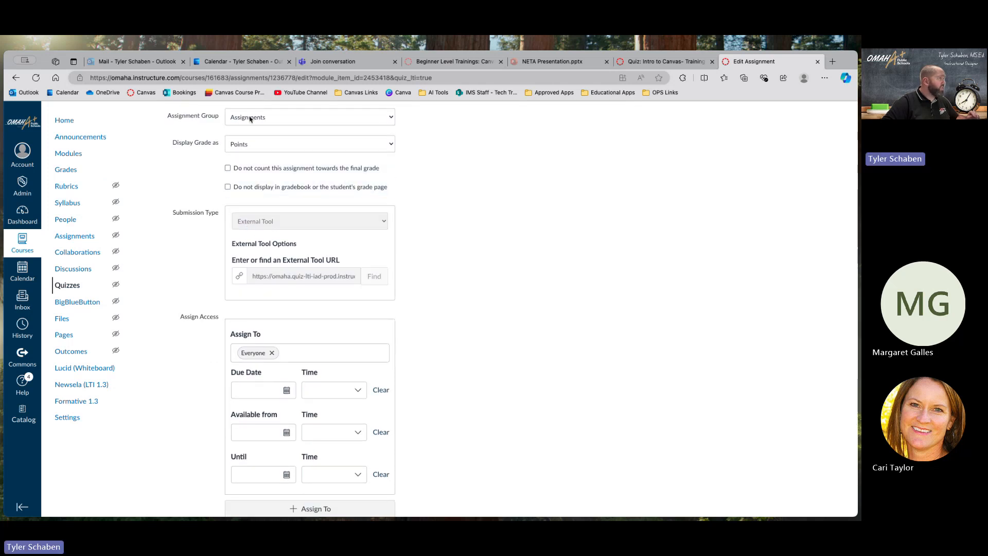
scroll(321, 206, down, 1)
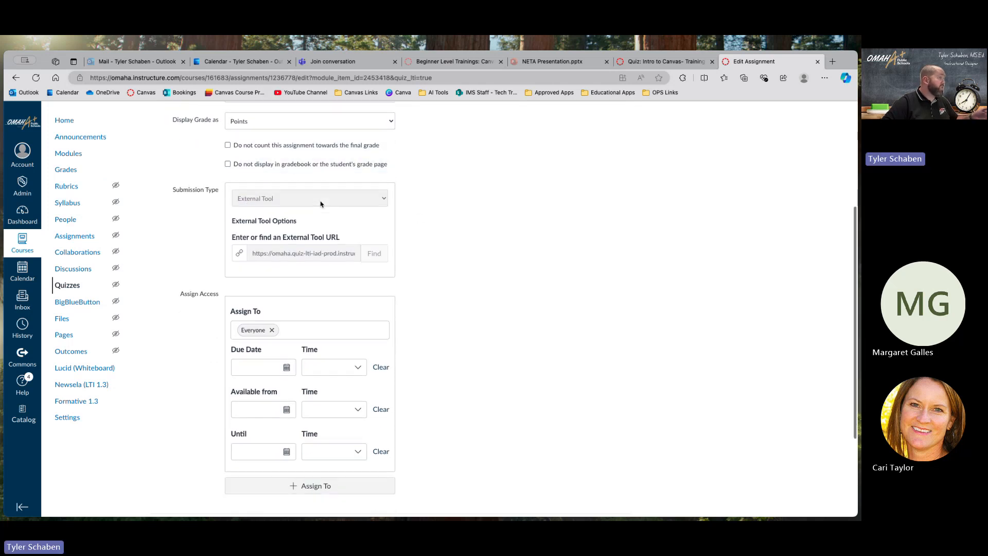
scroll(278, 193, up, 1)
scroll(275, 192, up, 1)
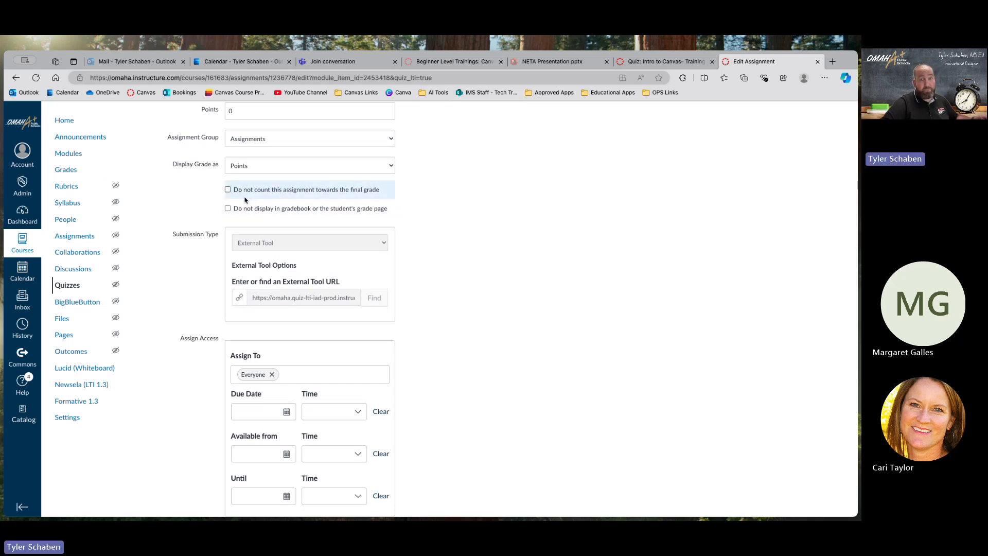
scroll(245, 200, down, 3)
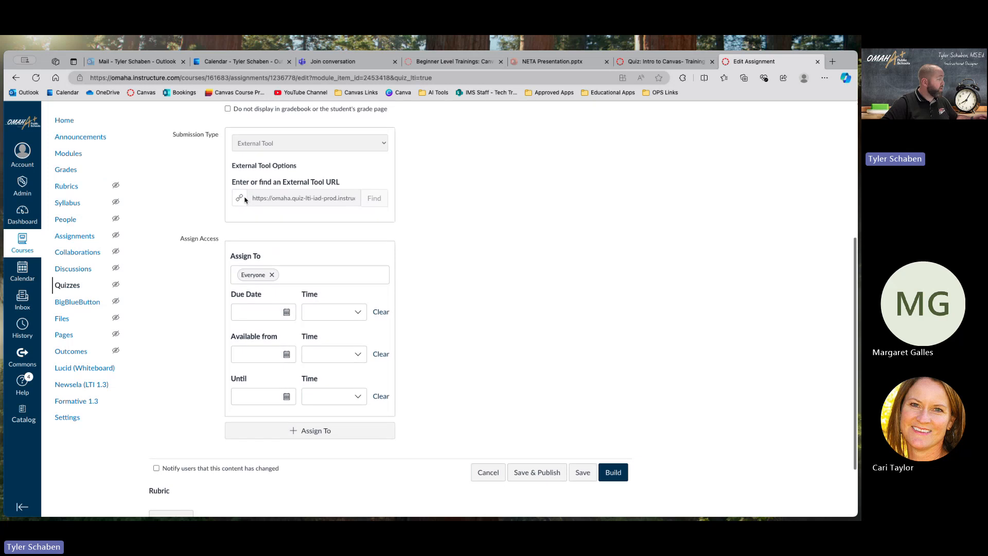
scroll(245, 200, up, 5)
scroll(245, 199, down, 5)
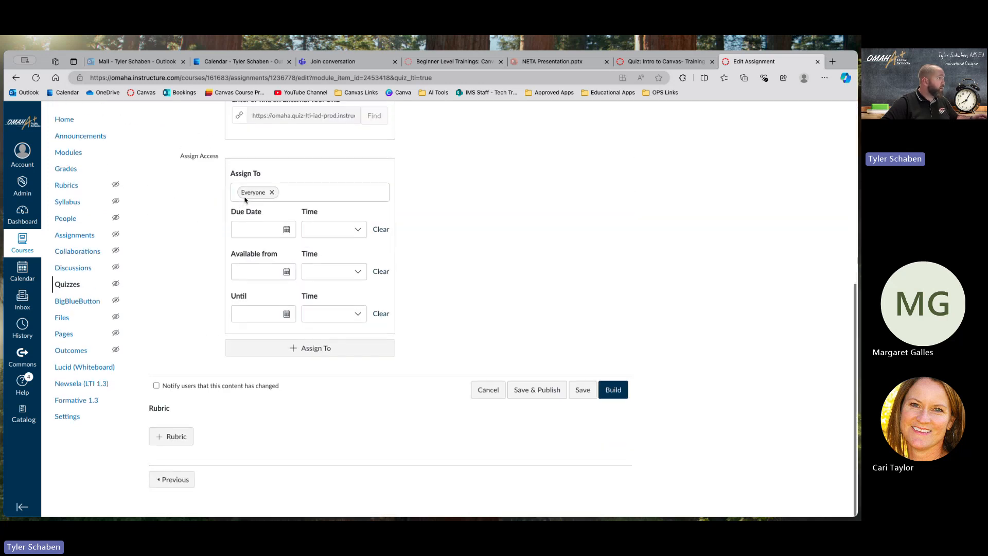
scroll(453, 297, up, 6)
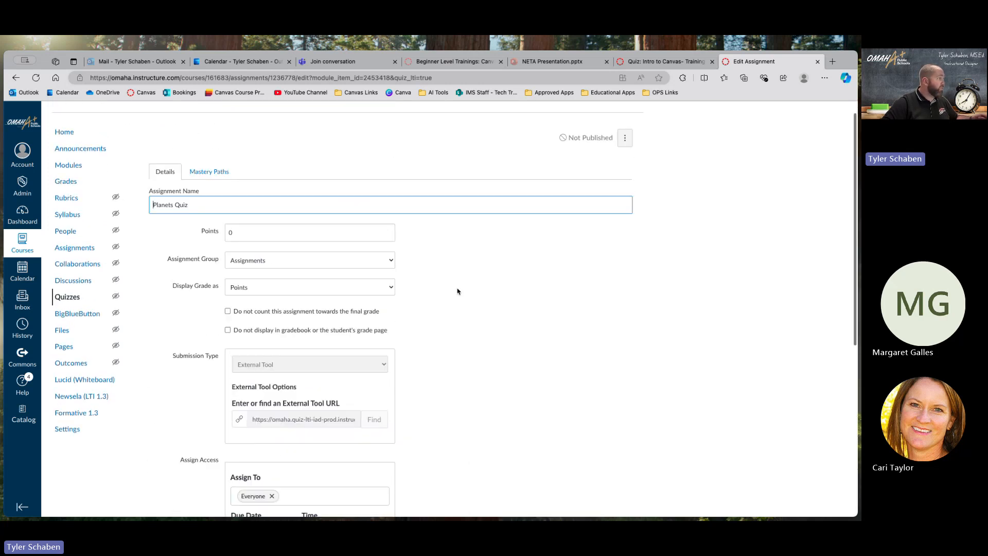
scroll(457, 290, down, 3)
scroll(483, 241, up, 5)
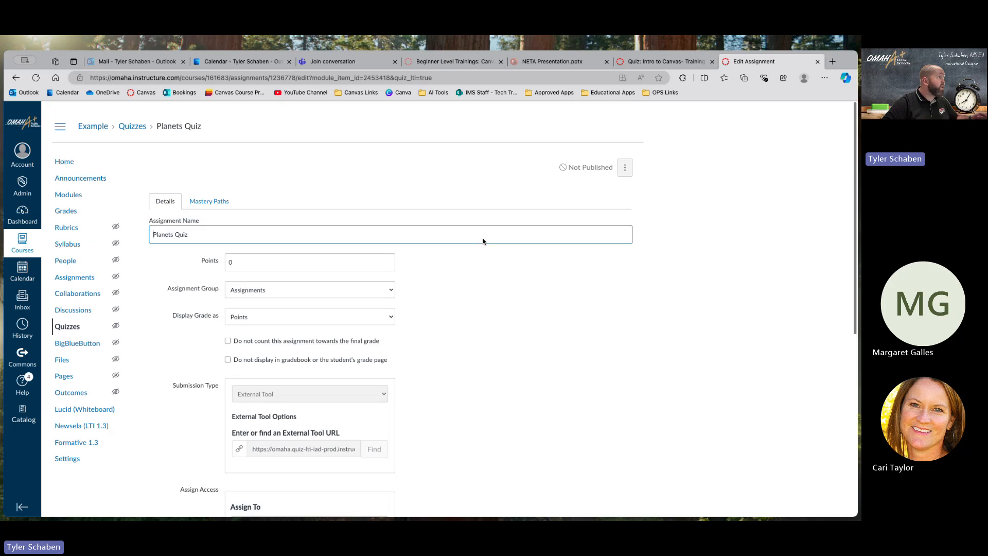
click(372, 227)
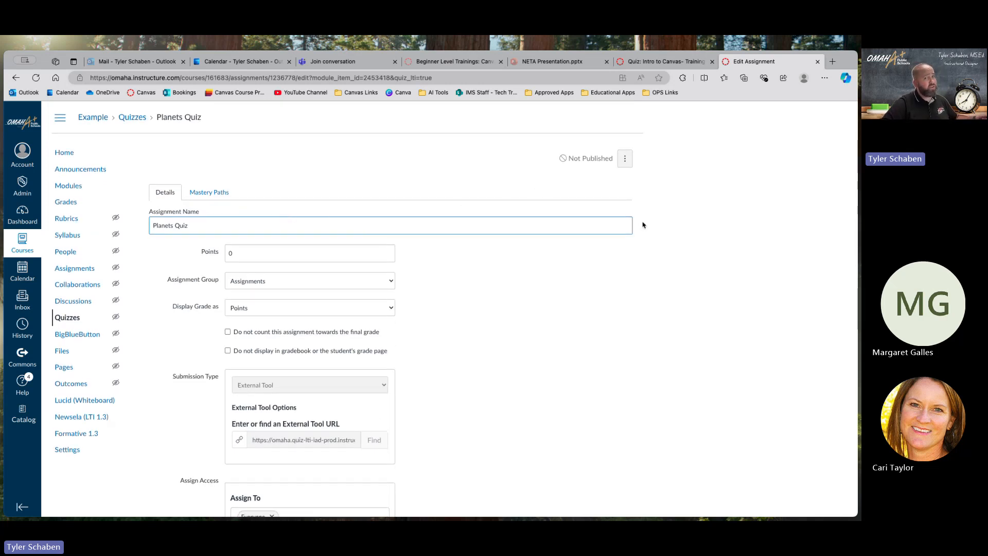
click(625, 161)
click(724, 217)
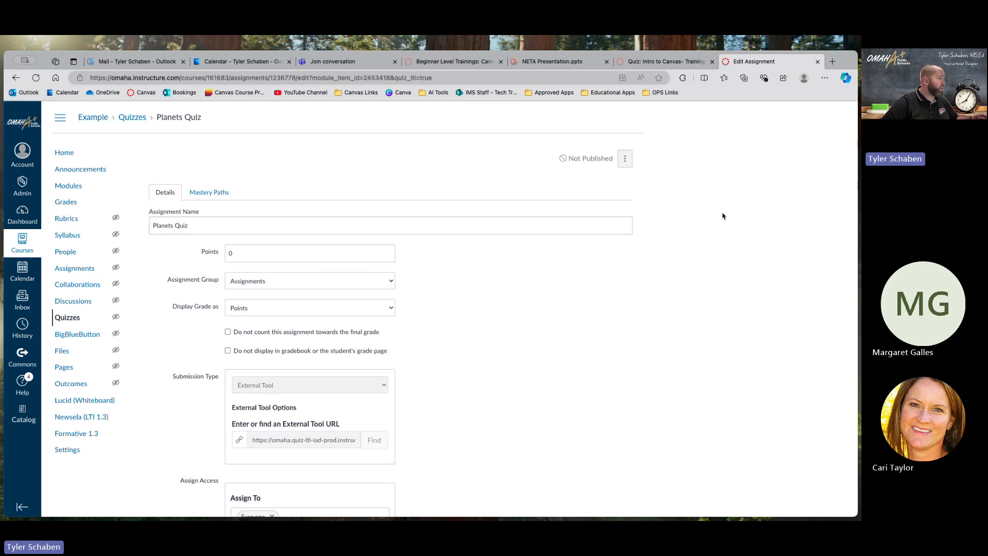
scroll(518, 318, down, 5)
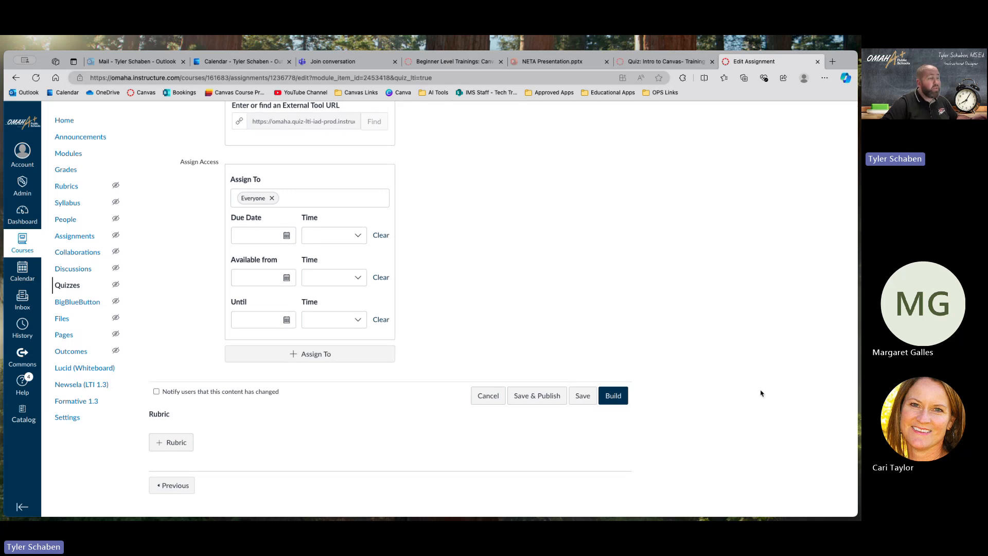
- Open the Planets Quiz in the quiz builder and set its instructions to "Answer the questions below"
click(618, 395)
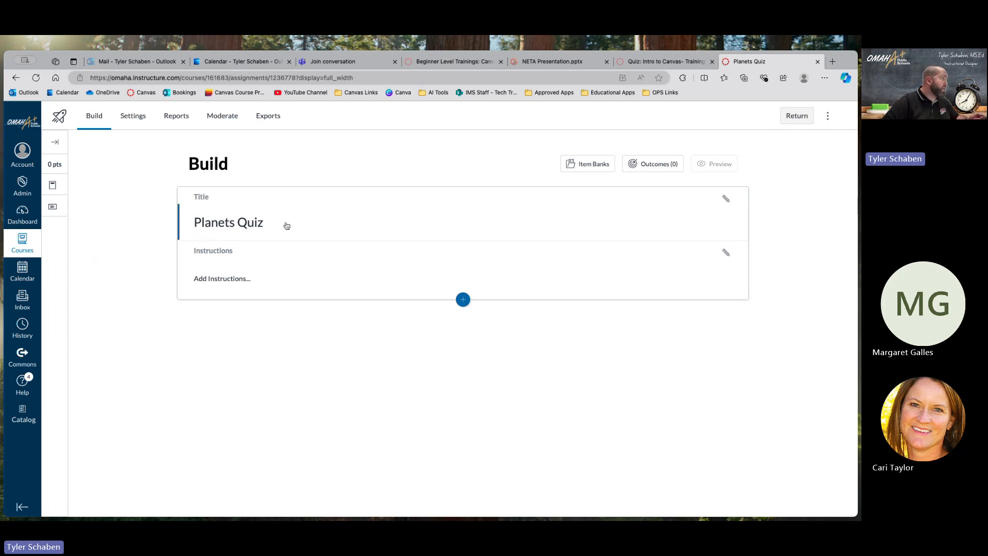
click(200, 279)
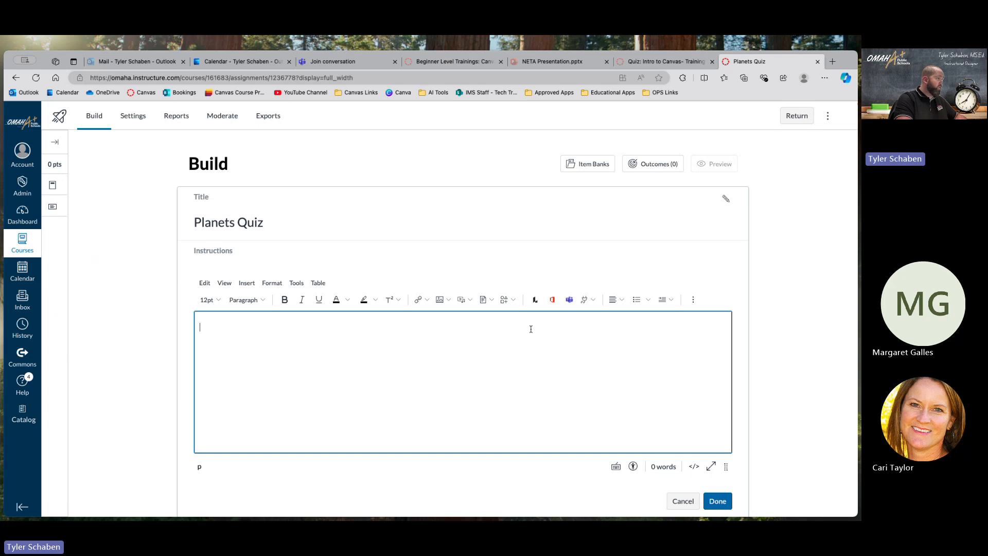
text(Answer the question)
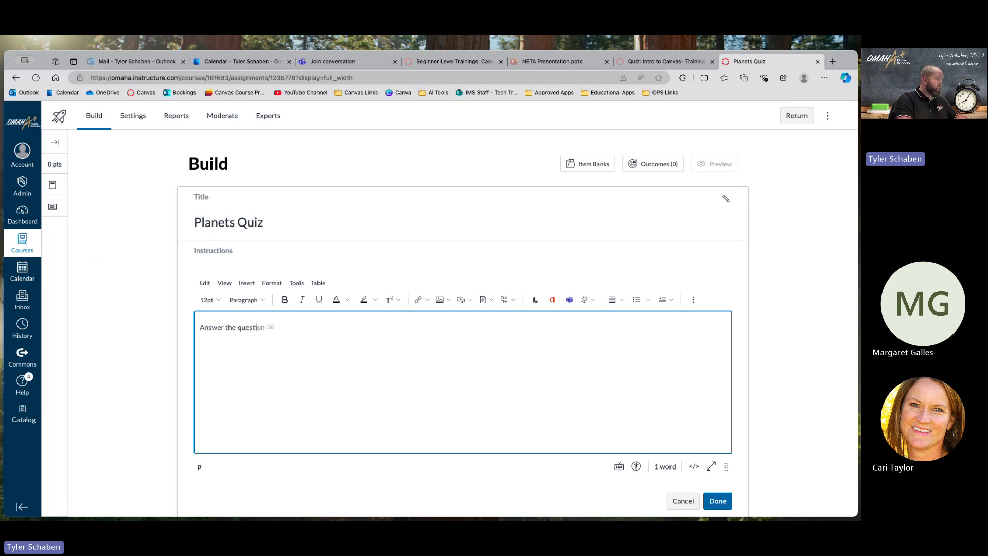
text(s below)
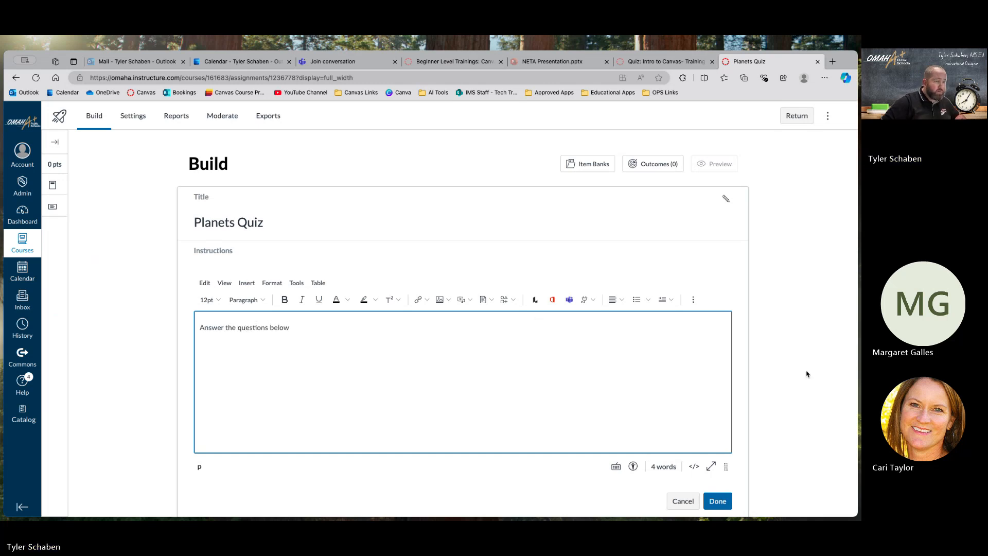
click(717, 496)
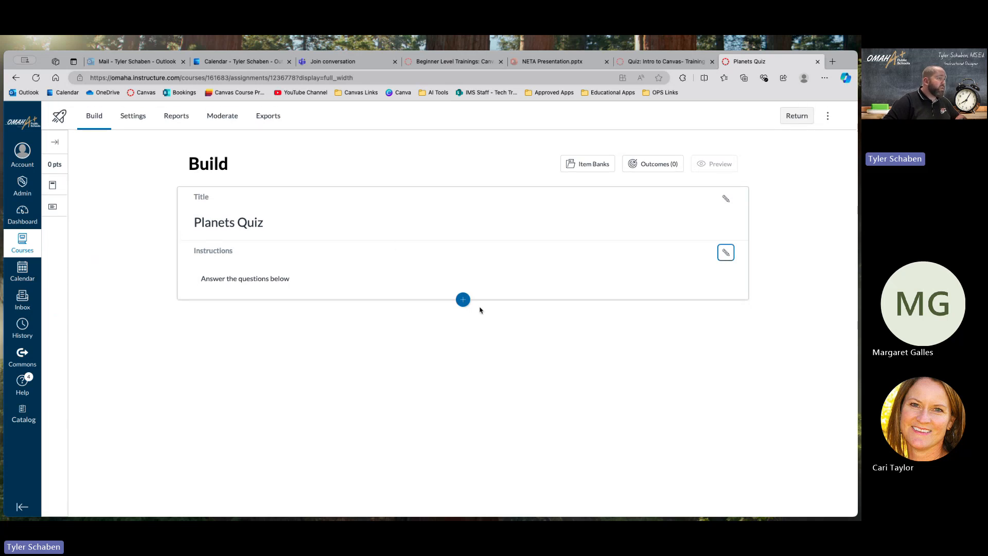
- Insert a True or False question below the quiz instructions and open its question stem for editing
click(463, 300)
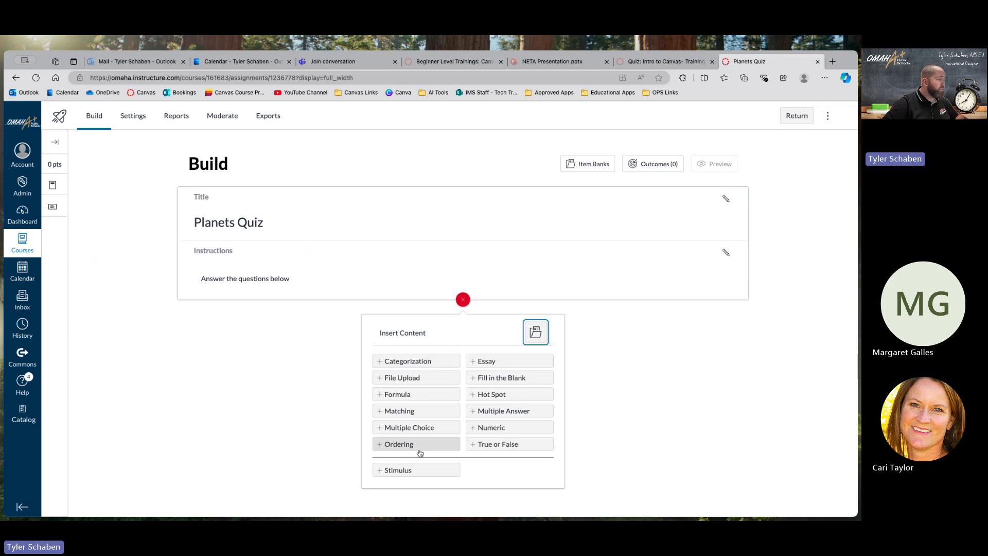
click(489, 445)
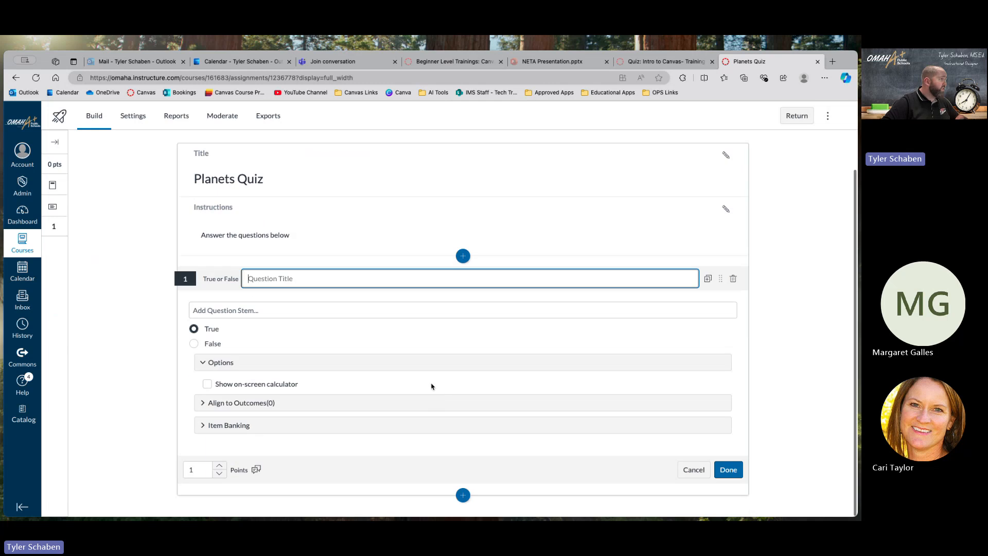
click(209, 310)
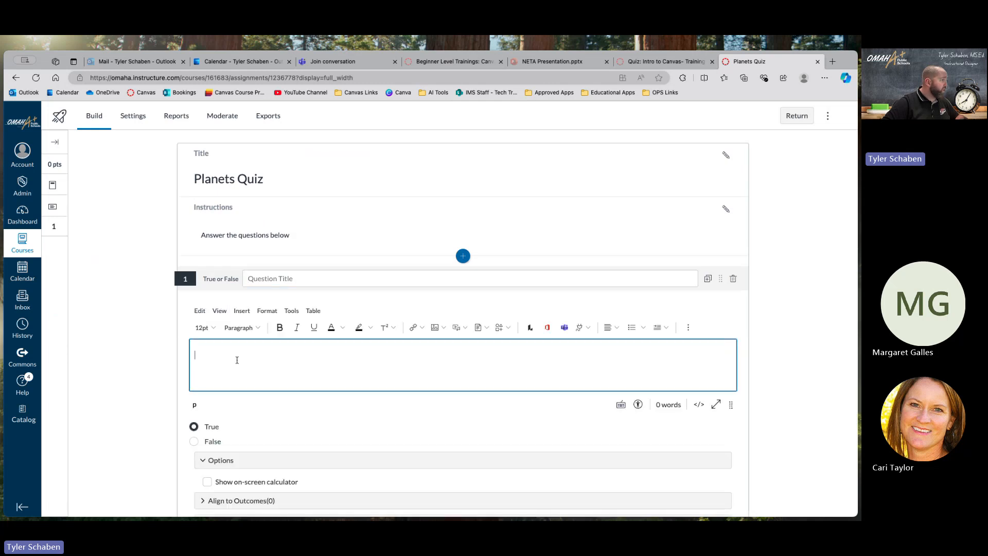
text(What)
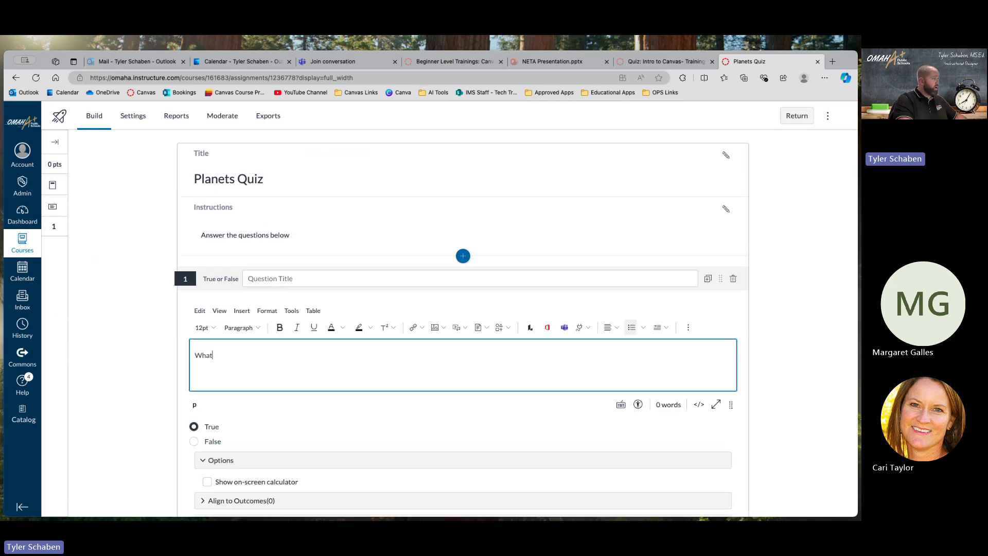
text( is the 3r)
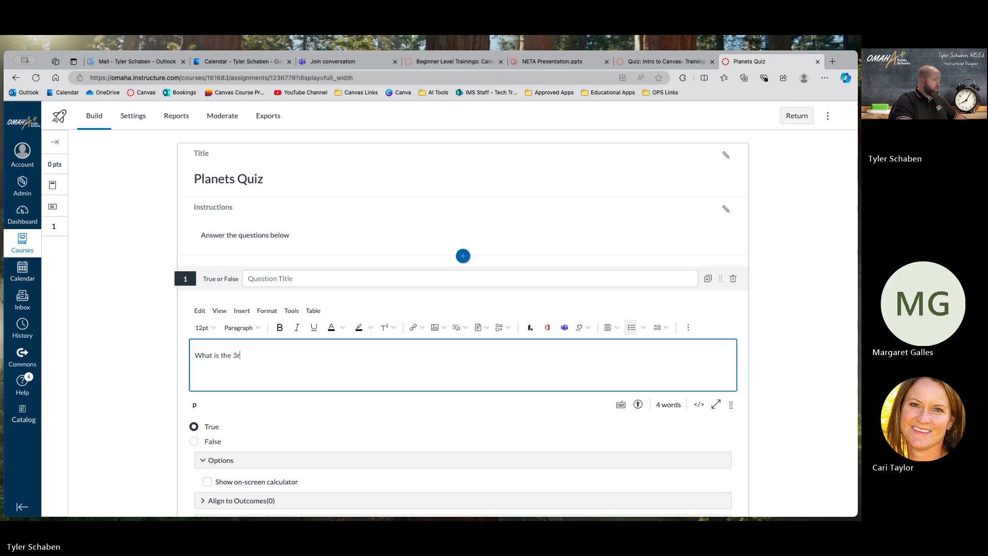
text(d planet from the)
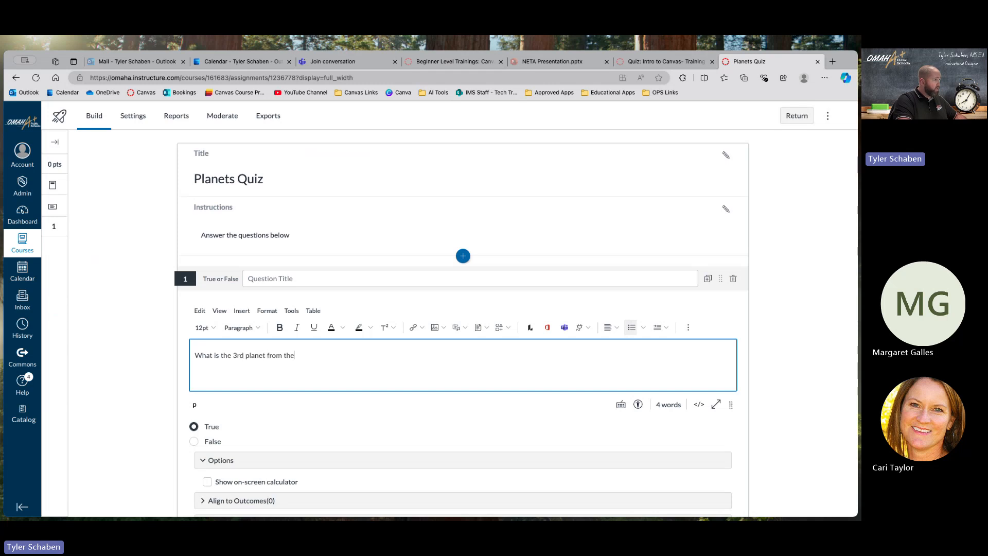
key(BackSpace)
key(BackSpace)
key(BackSpace)
key(BackSpace)
key(BackSpace)
key(BackSpace)
key(BackSpace)
key(BackSpace)
key(BackSpace)
key(BackSpace)
key(BackSpace)
key(BackSpace)
key(BackSpace)
key(BackSpace)
key(BackSpace)
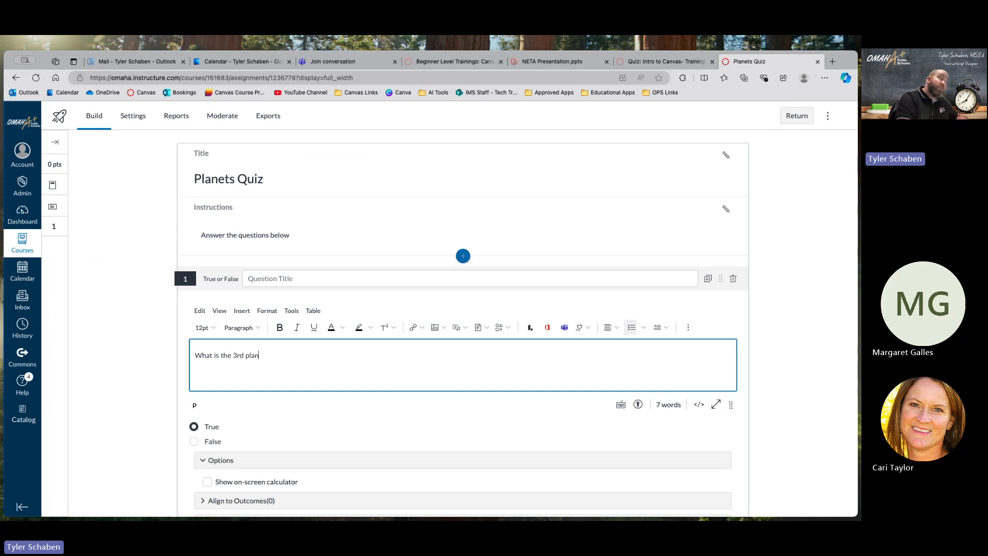
key(BackSpace)
key(BackSpace)
key(BackSpace)
key(BackSpace)
key(BackSpace)
key(BackSpace)
key(BackSpace)
key(BackSpace)
key(BackSpace)
key(BackSpace)
key(BackSpace)
key(BackSpace)
key(BackSpace)
key(BackSpace)
key(BackSpace)
key(BackSpace)
key(BackSpace)
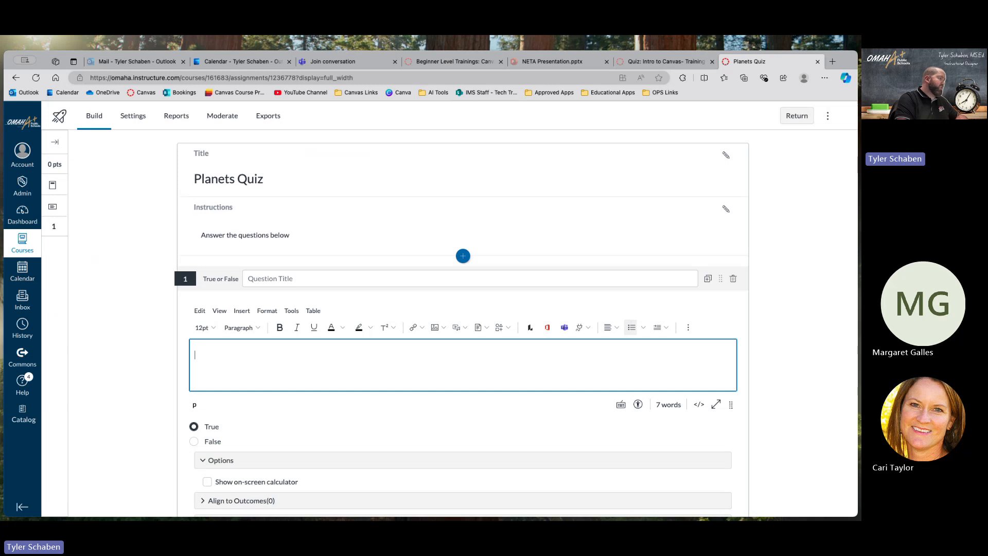
- Write the True or False stem "Earth is the 3rd planet from the sun." and make the question worth 4 points
text(Earth is the)
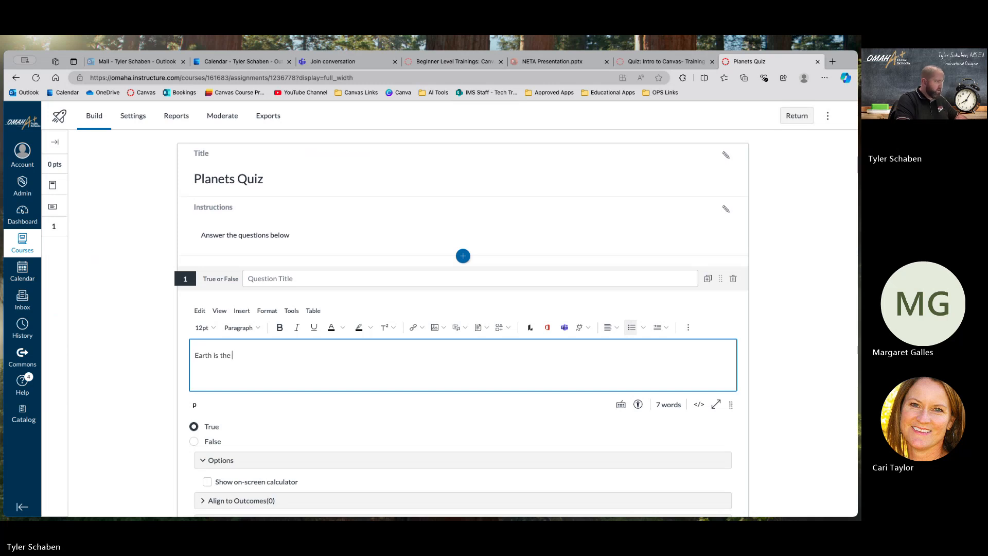
text( 3rd planet from the sun.)
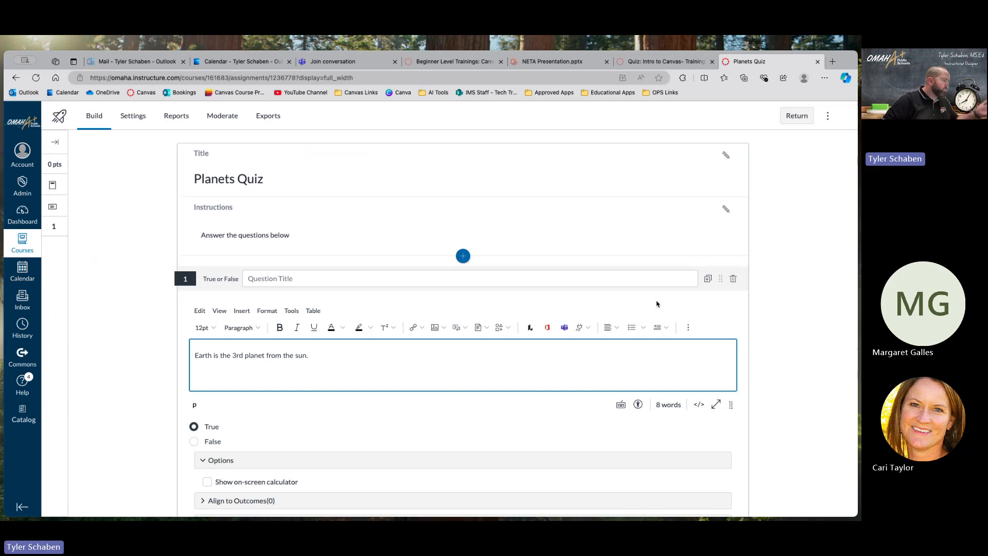
scroll(453, 385, down, 2)
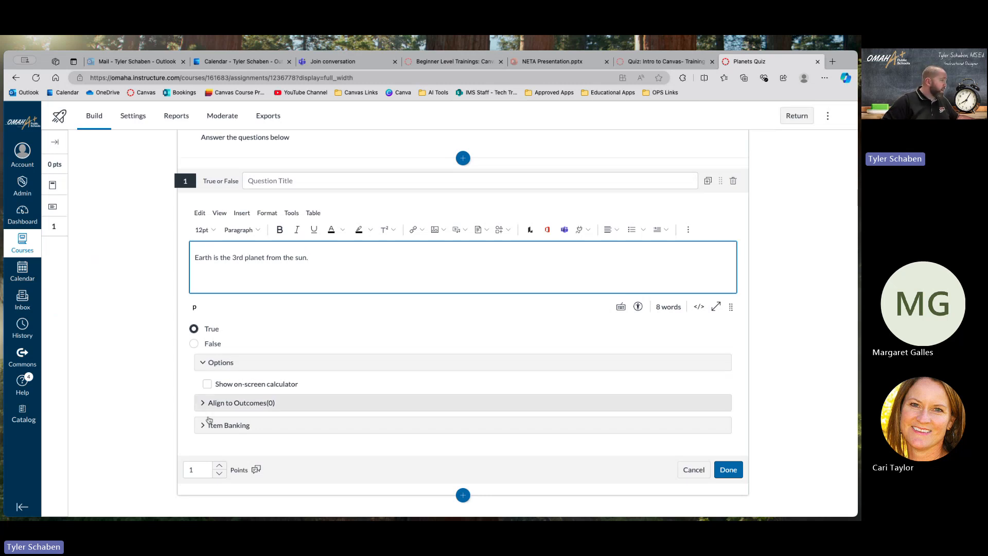
scroll(209, 401, down, 1)
scroll(209, 401, up, 1)
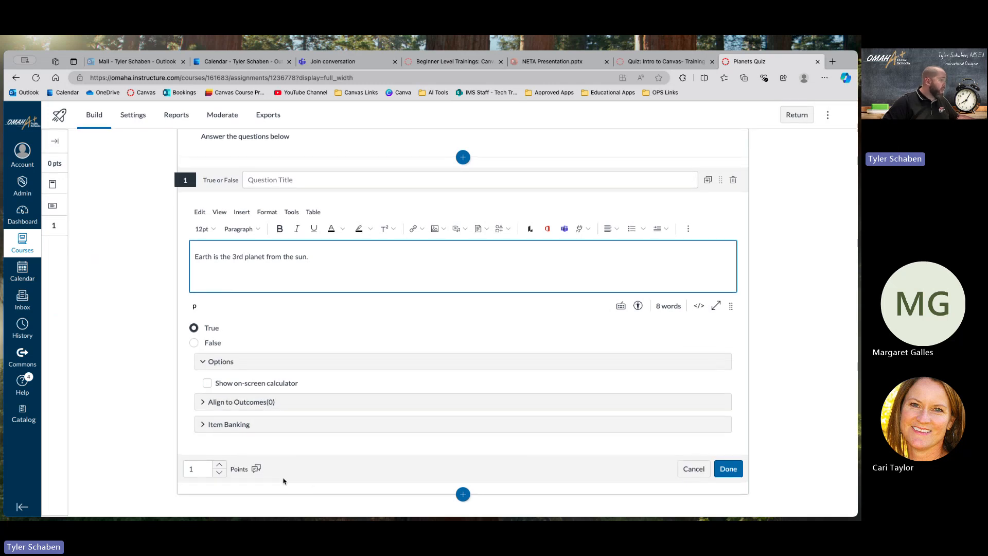
click(219, 466)
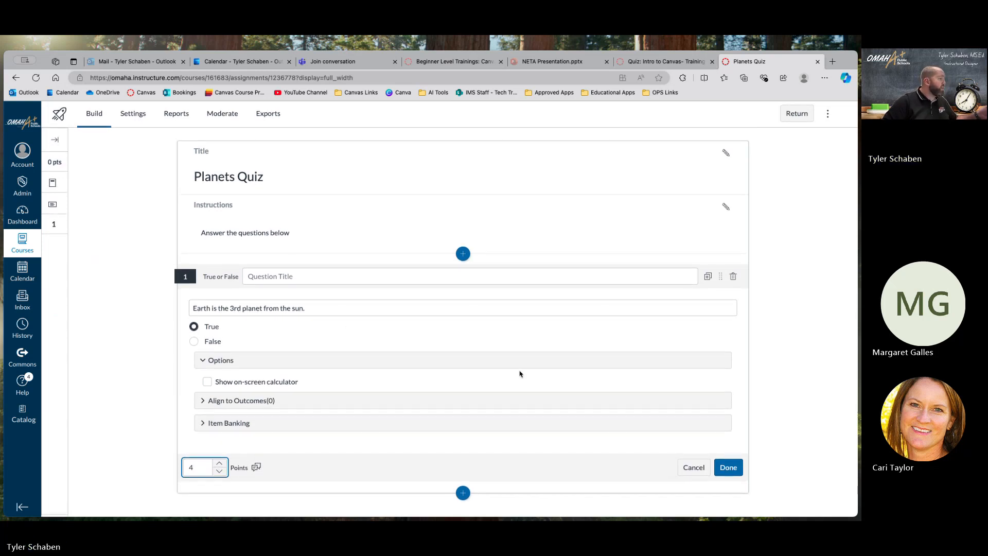
- Title the True or False question "Question 1" and save it
click(322, 278)
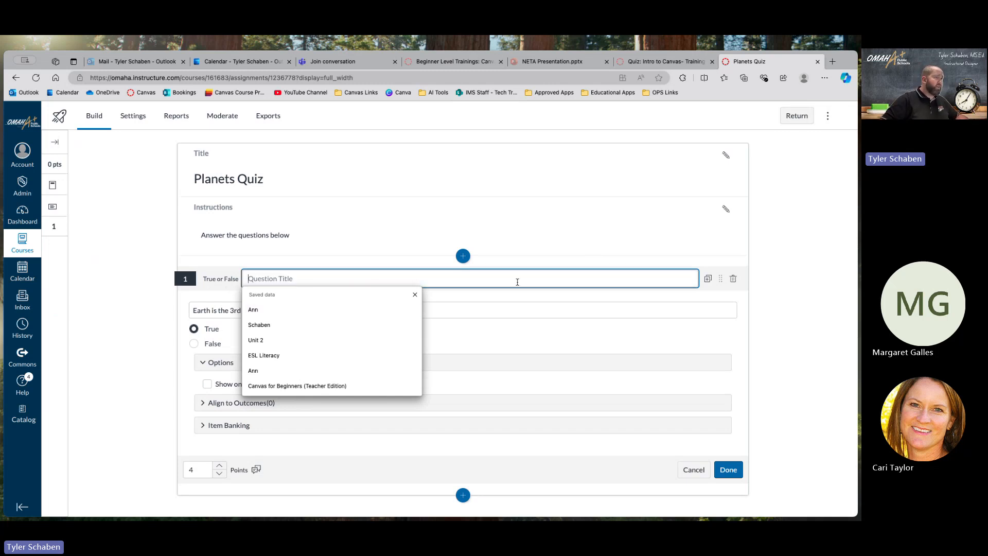
text(Que)
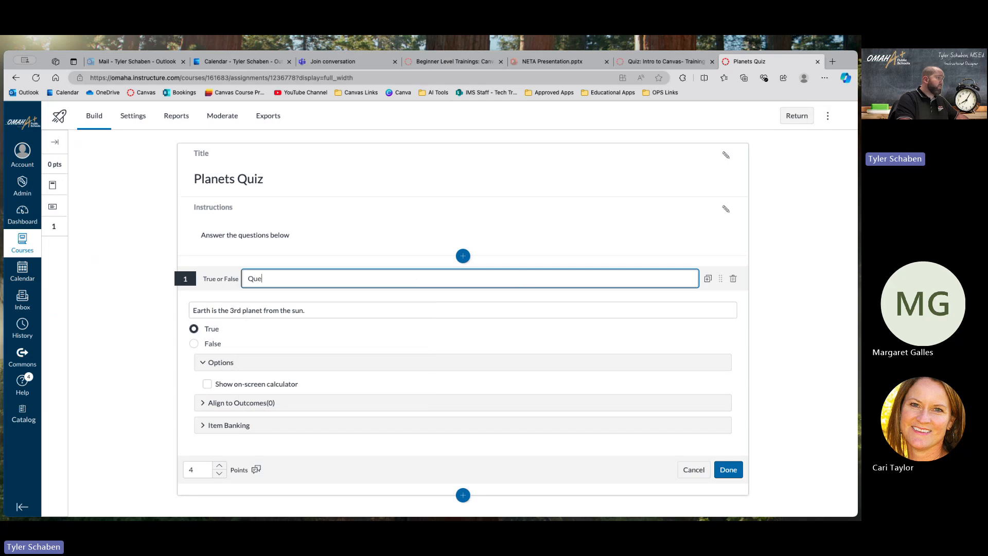
text(stion 1)
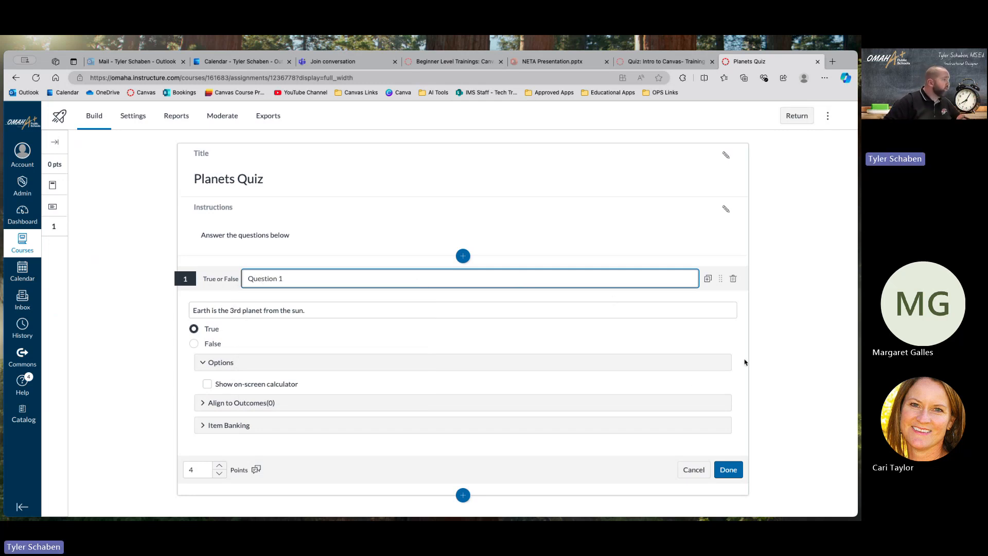
click(728, 469)
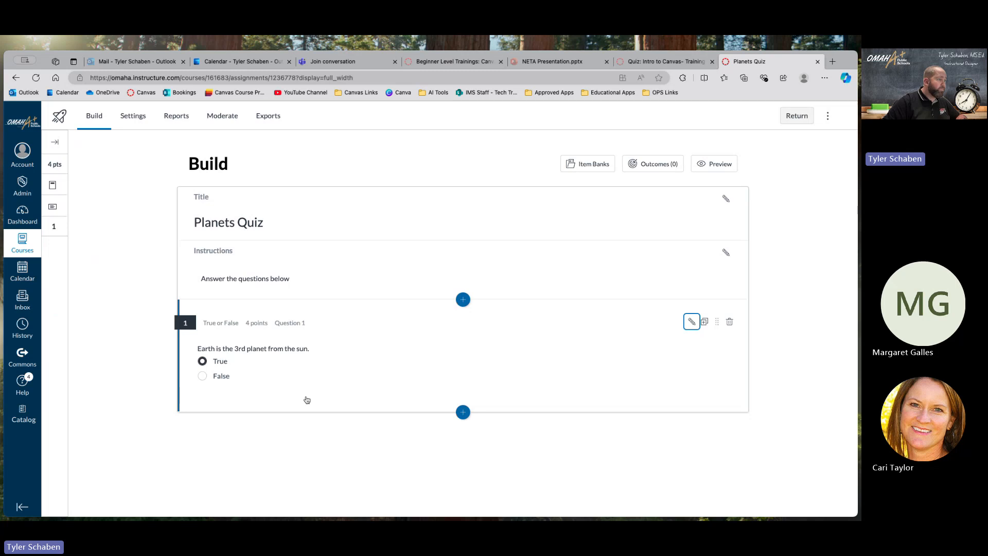
- Insert a Multiple Answer question after Question 1 and title it "Question 2"
click(463, 413)
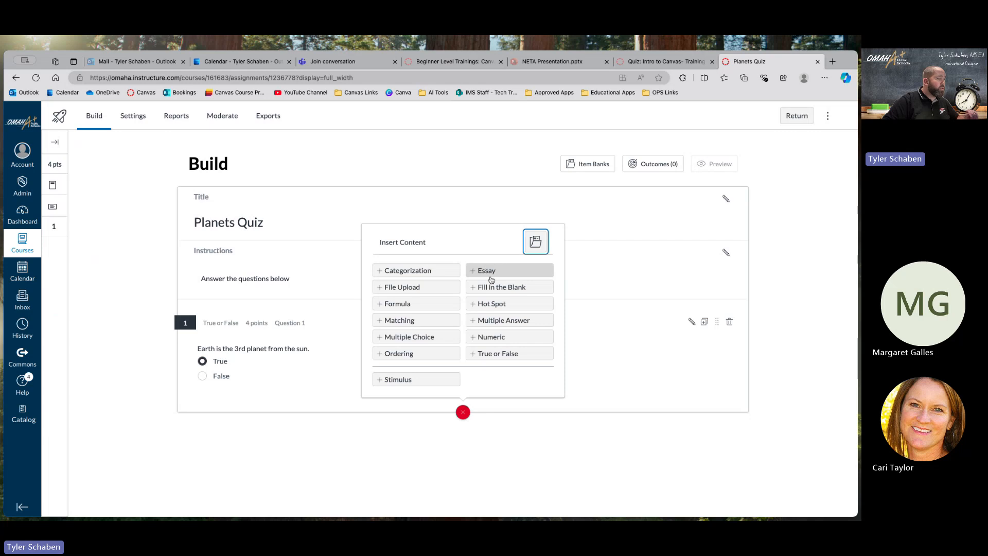
click(495, 320)
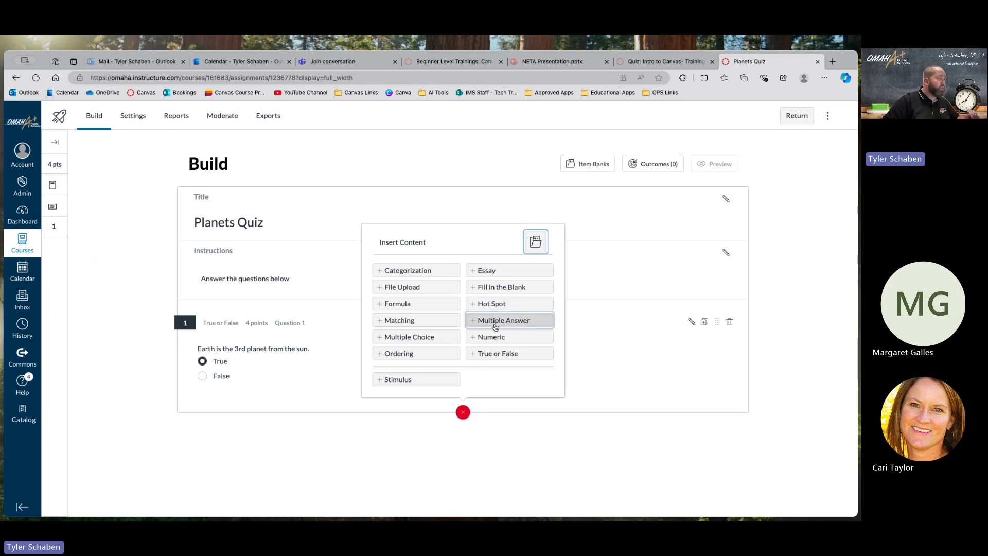
scroll(501, 335, down, 3)
scroll(472, 316, up, 2)
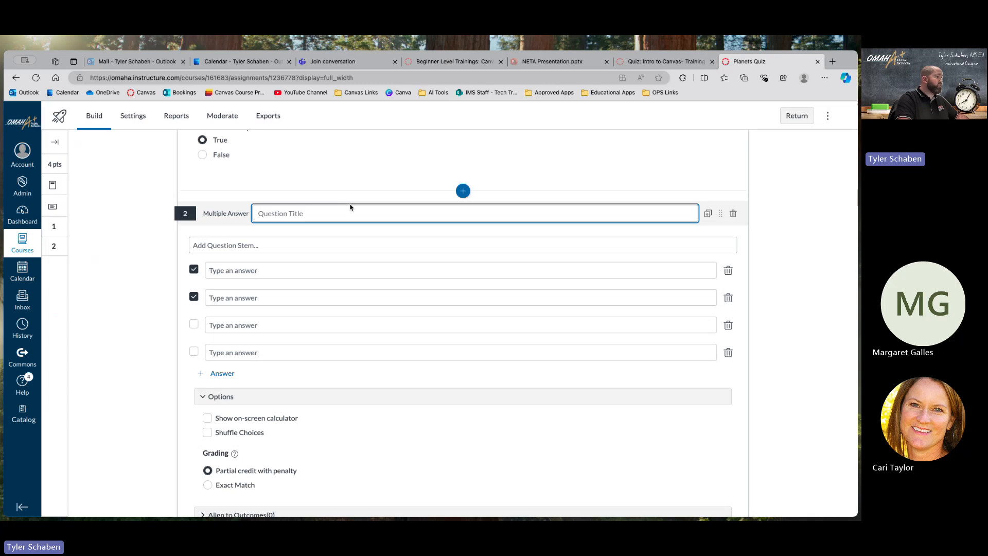
text(Question 2)
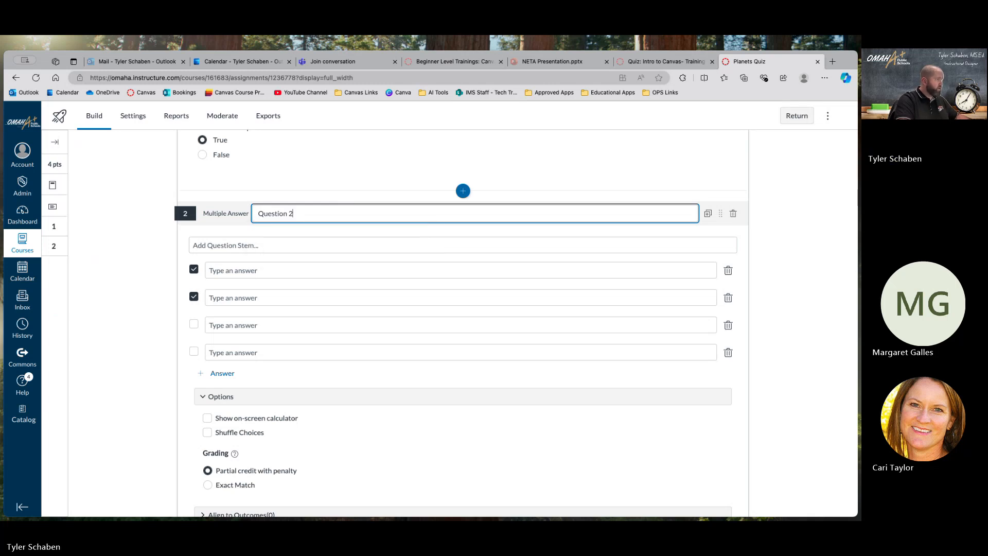
- Set the stem of Question 2 to "What are the planets"
click(319, 246)
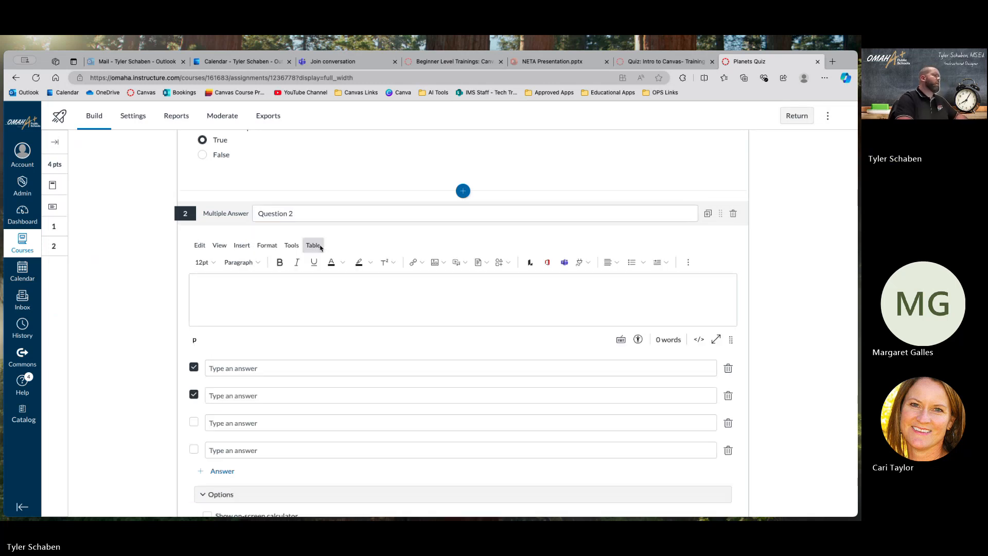
text(What is a p)
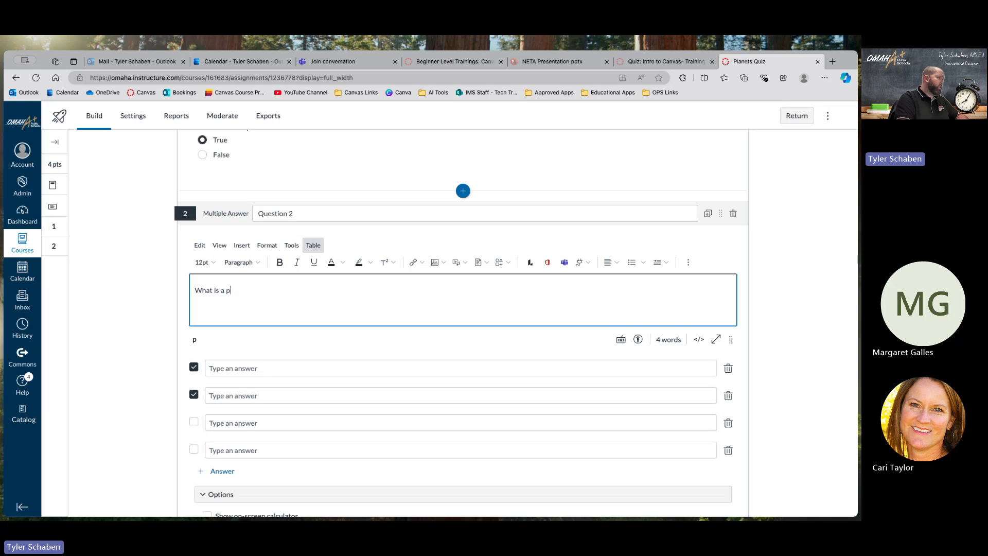
key(BackSpace)
key(BackSpace)
key(BackSpace)
key(BackSpace)
key(BackSpace)
key(BackSpace)
text(are the planets)
- Fill in Question 2's choices with Neptune and Pluto as correct answers and Iowa and Nebraska as incorrect ones
click(271, 369)
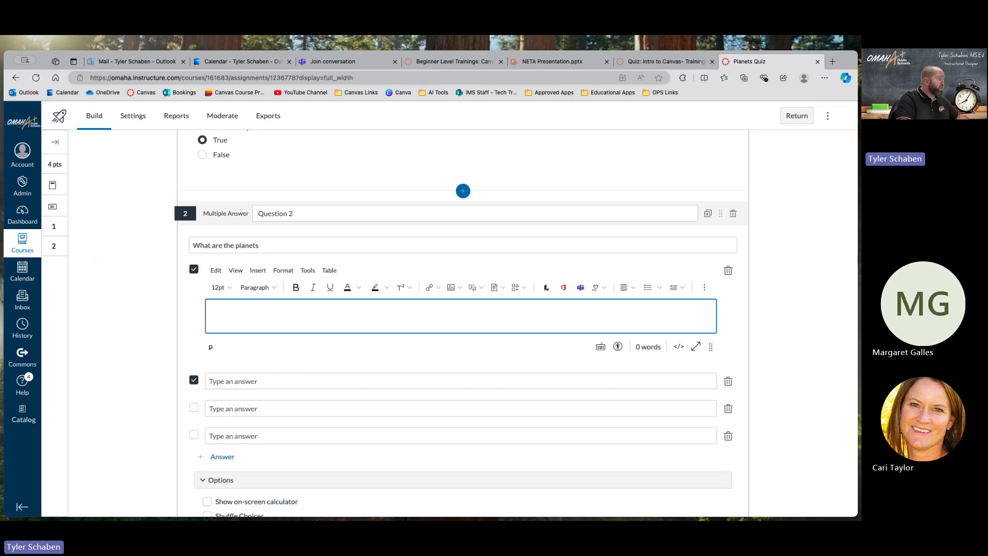
text(Neptune)
click(289, 381)
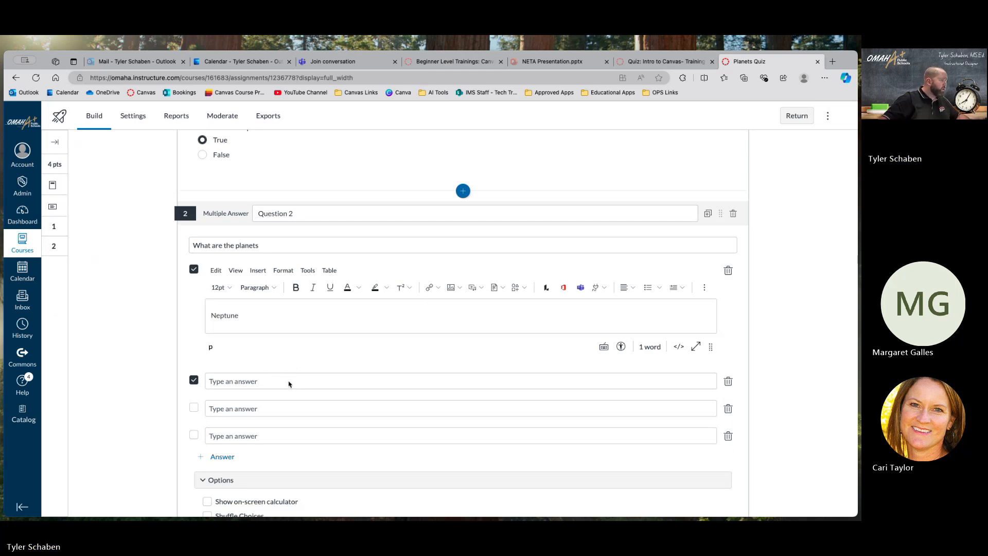
text(Pluto)
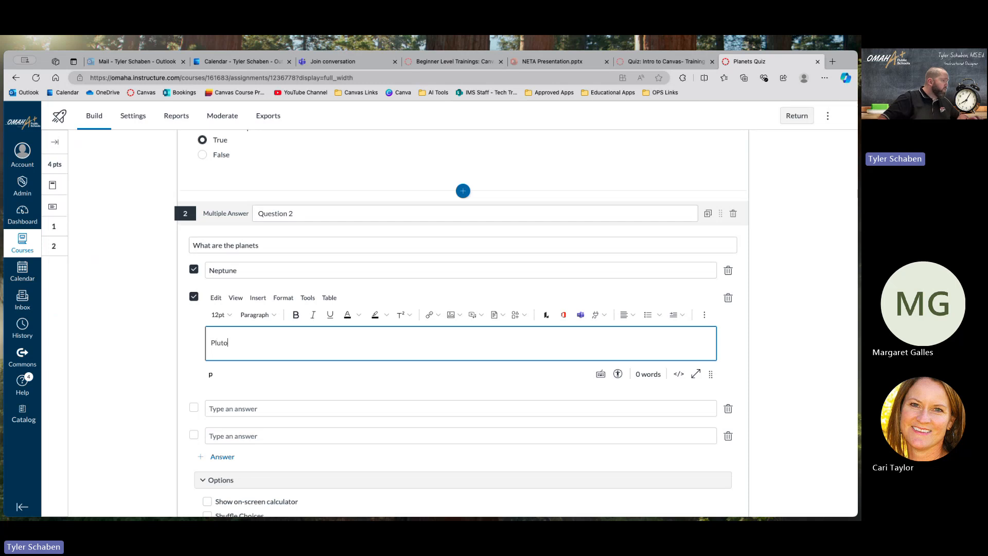
click(296, 410)
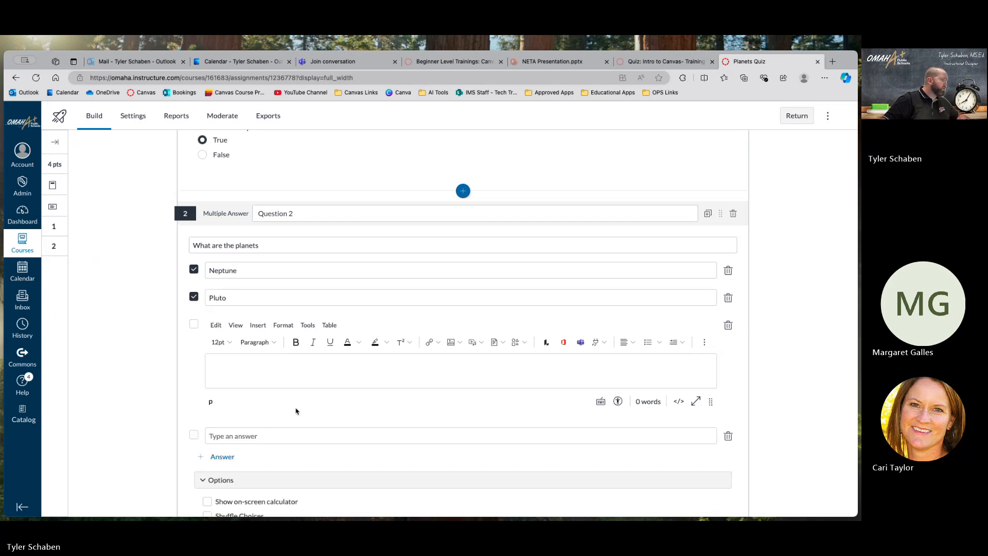
text(Iowa)
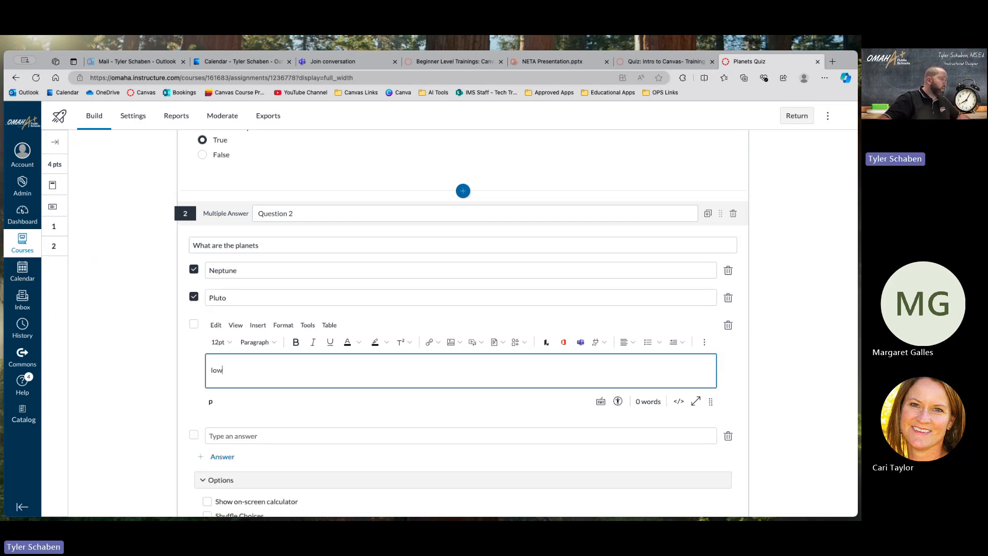
click(304, 435)
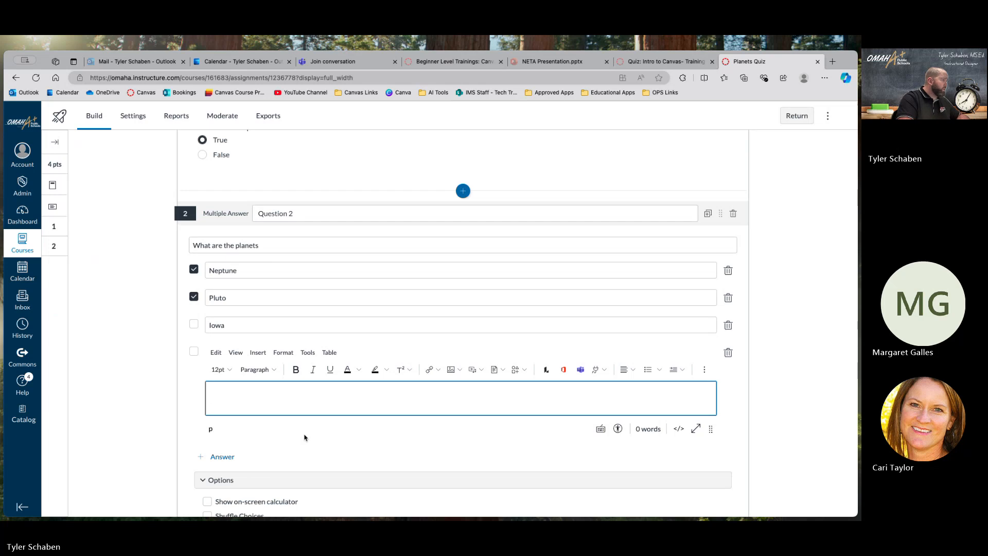
text(Nebraska)
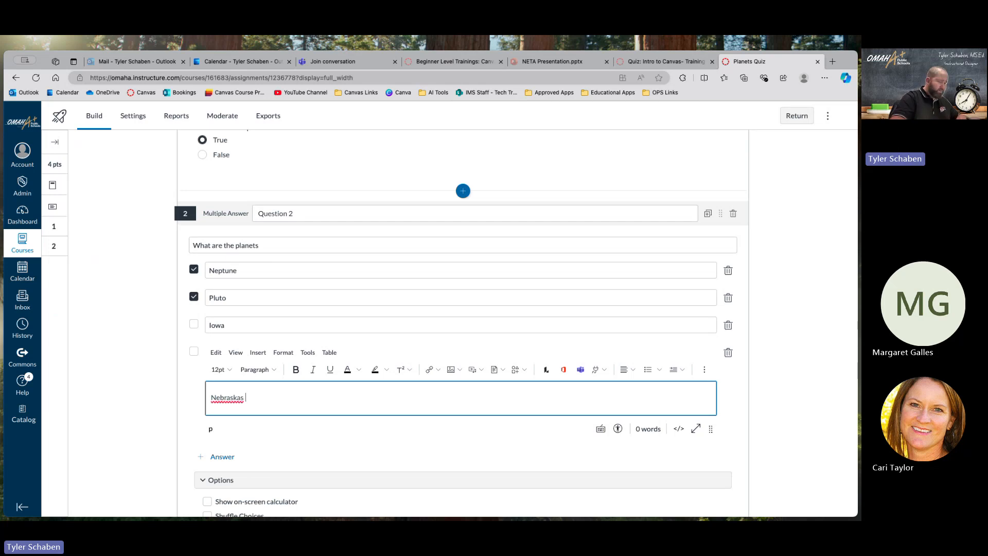
click(305, 449)
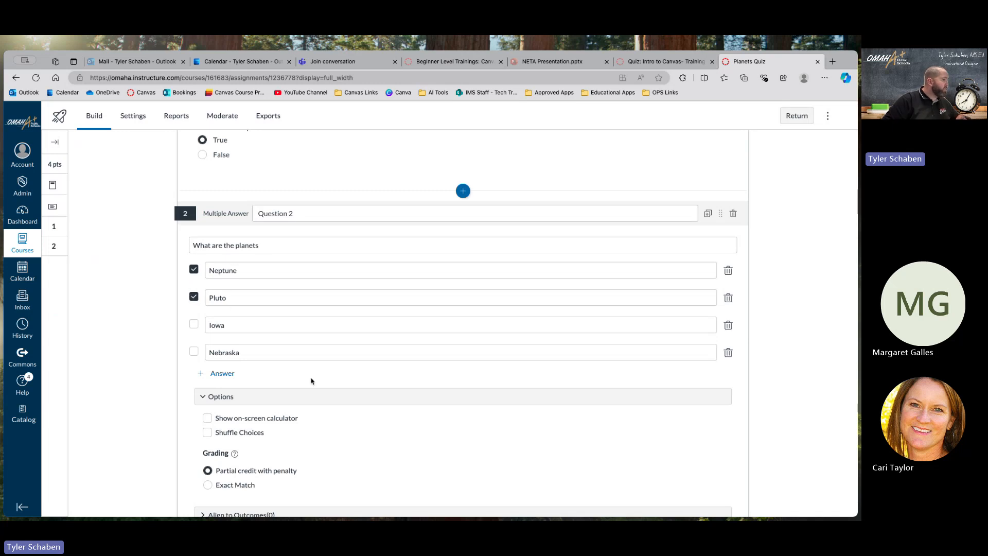
- Turn on Shuffle Choices in the options of Question 2
scroll(311, 380, down, 3)
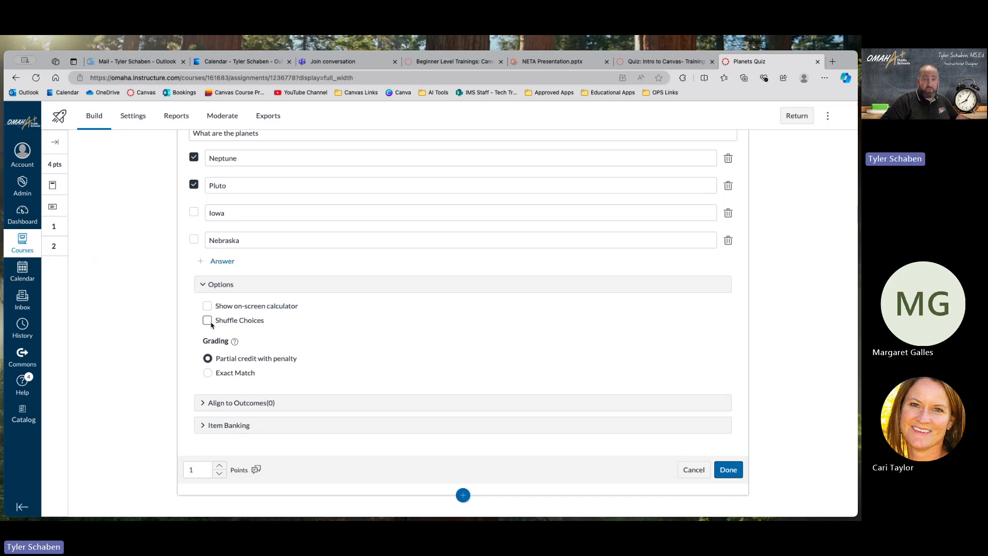
scroll(210, 324, up, 1)
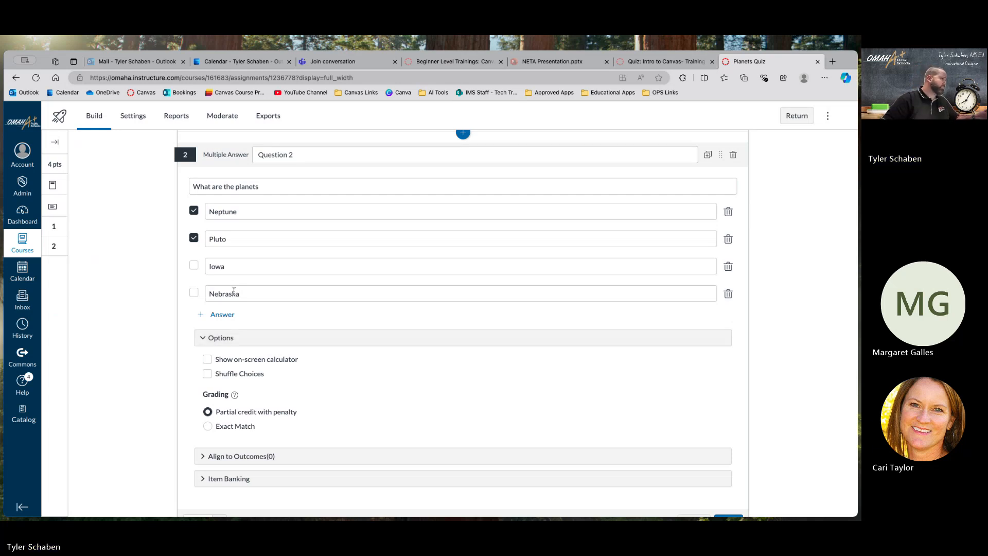
scroll(234, 292, down, 1)
click(208, 323)
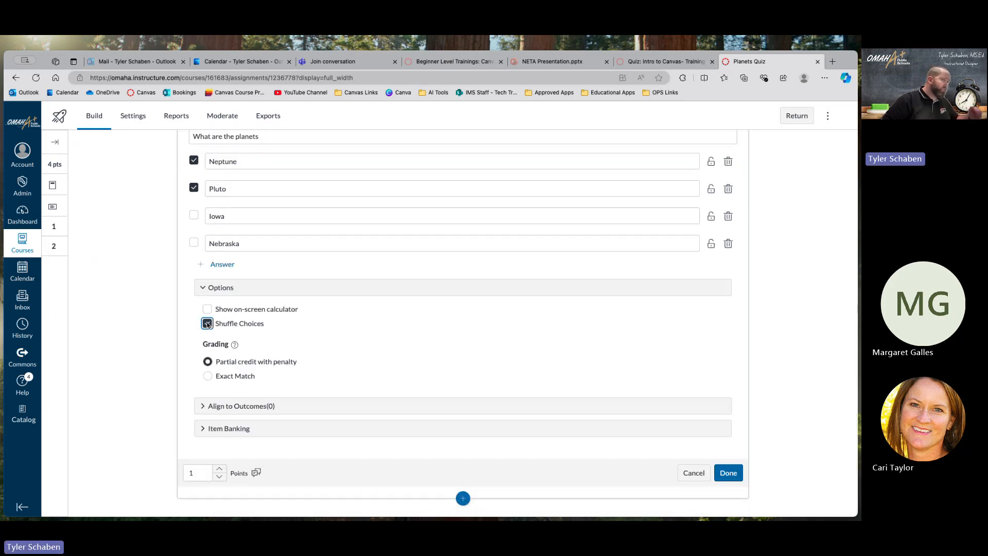
scroll(425, 353, down, 1)
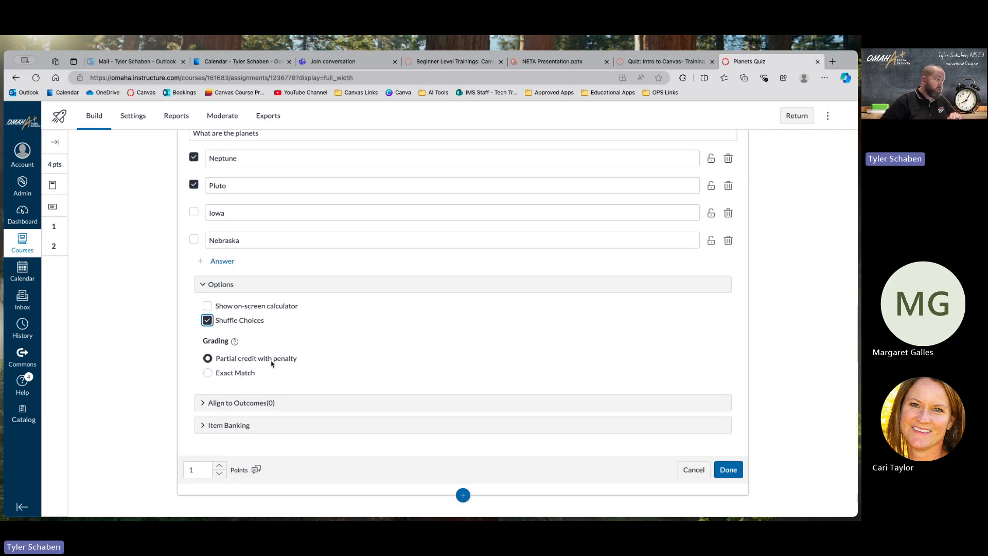
- Set the grading method of the multiple answer Question 2 to Exact Match
scroll(269, 360, up, 1)
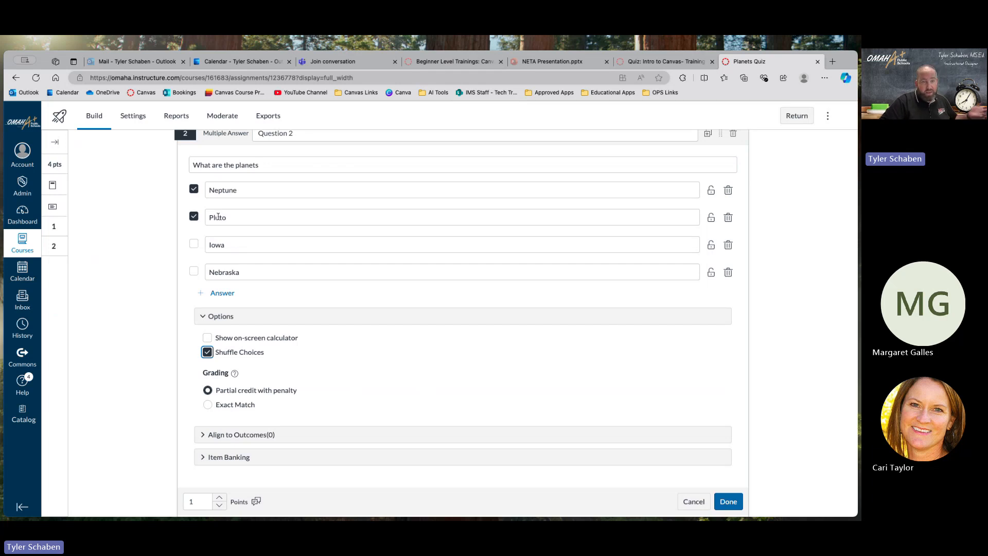
scroll(354, 399, down, 1)
click(207, 373)
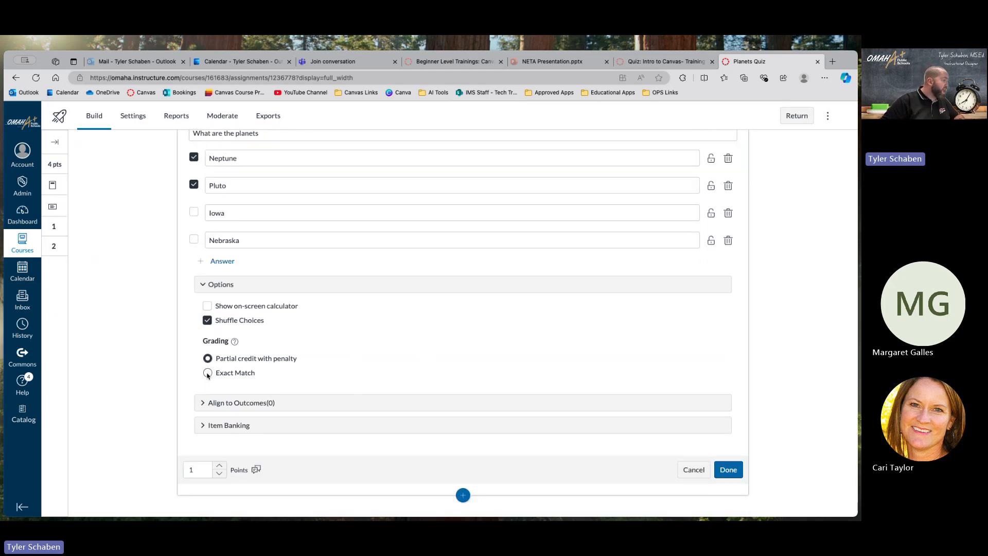
scroll(350, 362, up, 3)
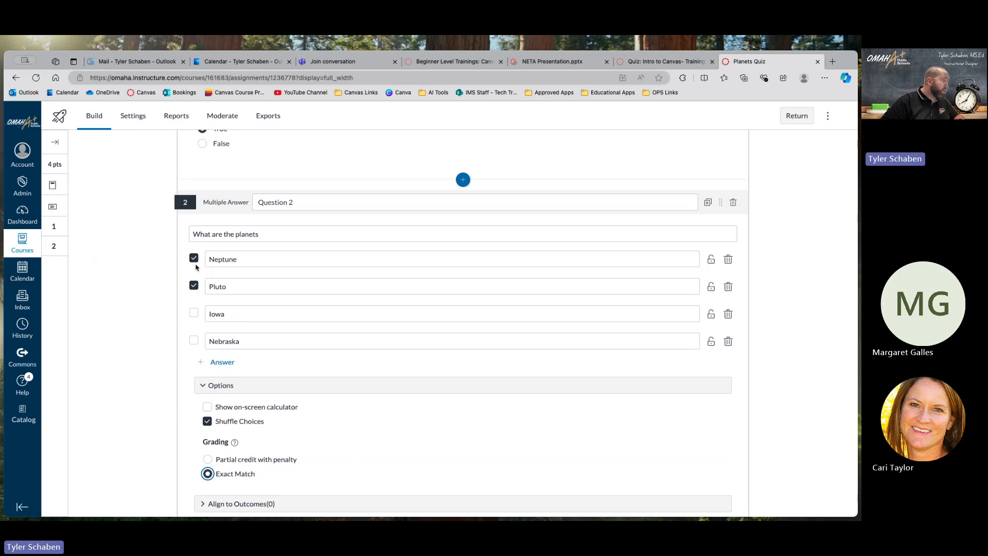
scroll(451, 337, down, 2)
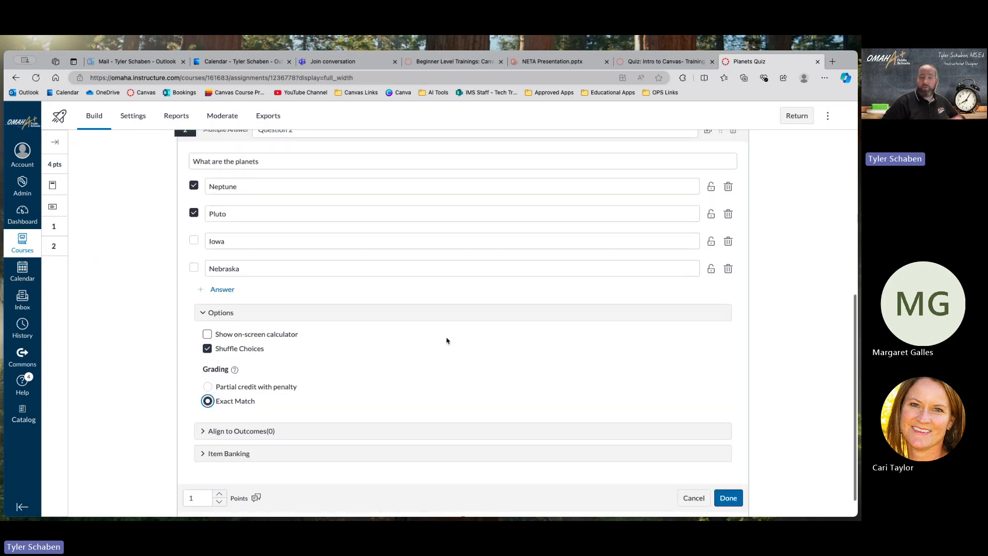
scroll(452, 340, down, 1)
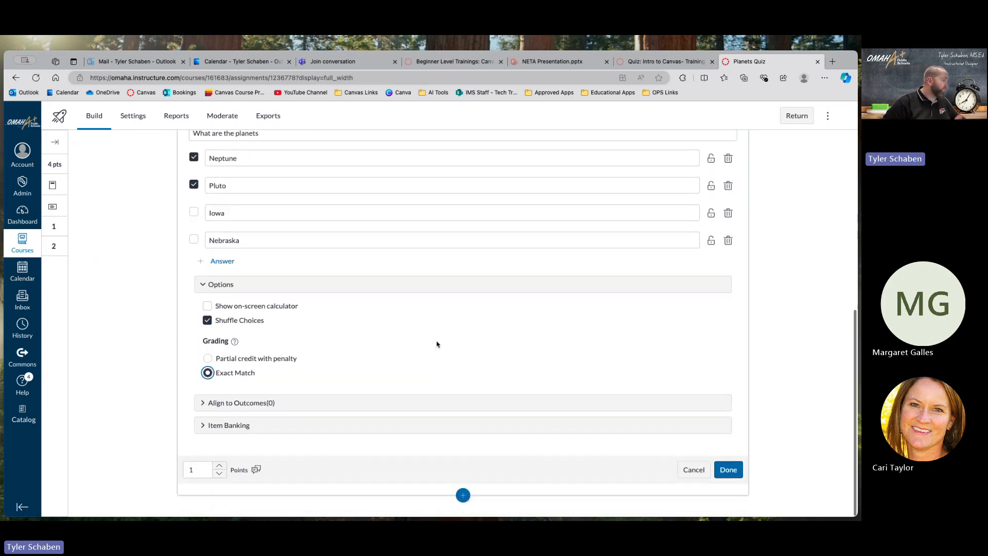
- Set Question 2's value to 4 points and save the question
click(220, 495)
click(220, 466)
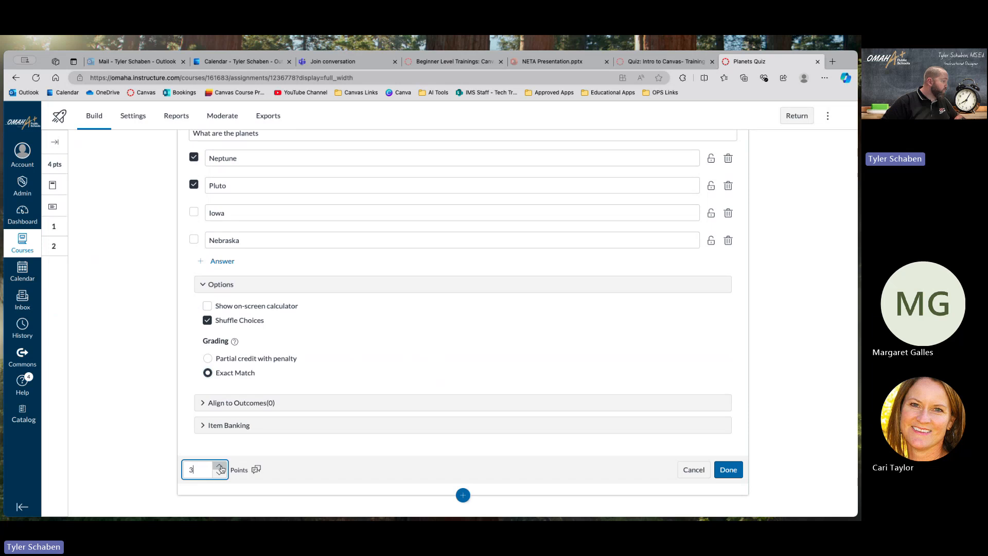
click(219, 466)
click(729, 469)
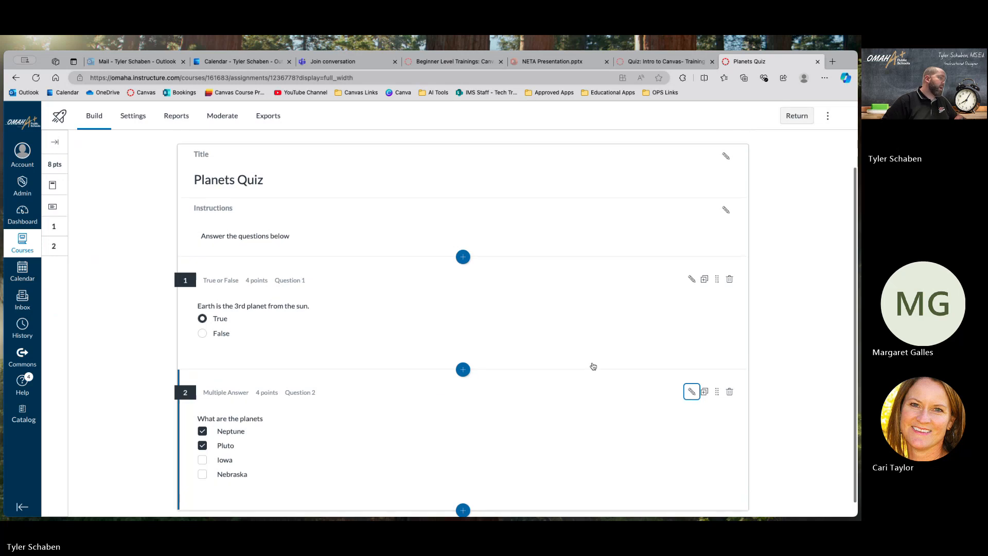
scroll(593, 365, down, 1)
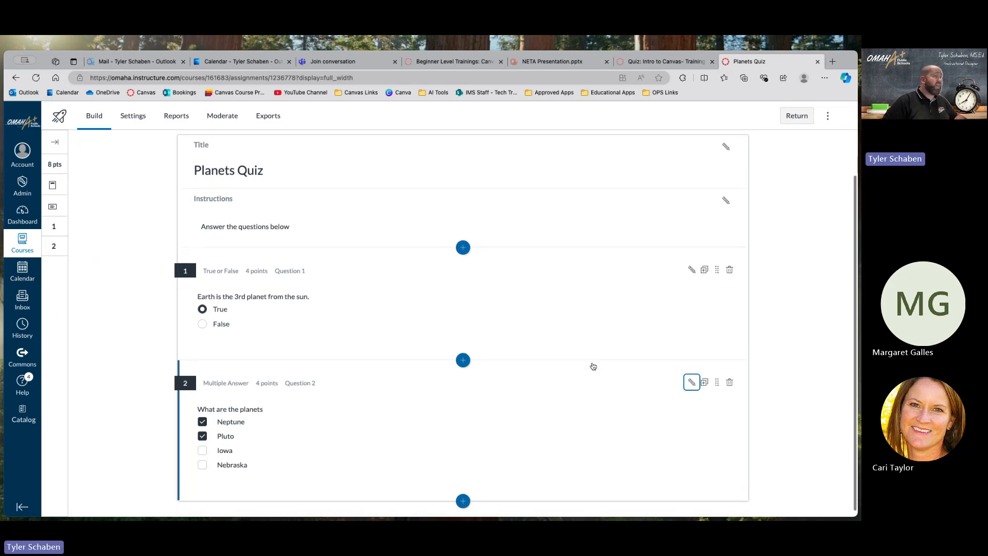
- Look at the content types that can be inserted after Question 2 and close the list without adding anything
click(460, 495)
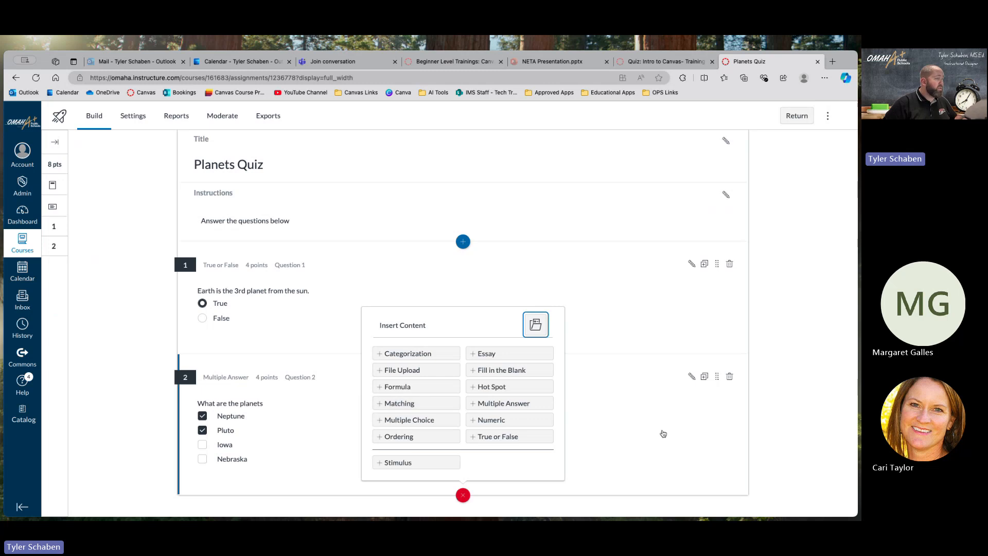
click(779, 403)
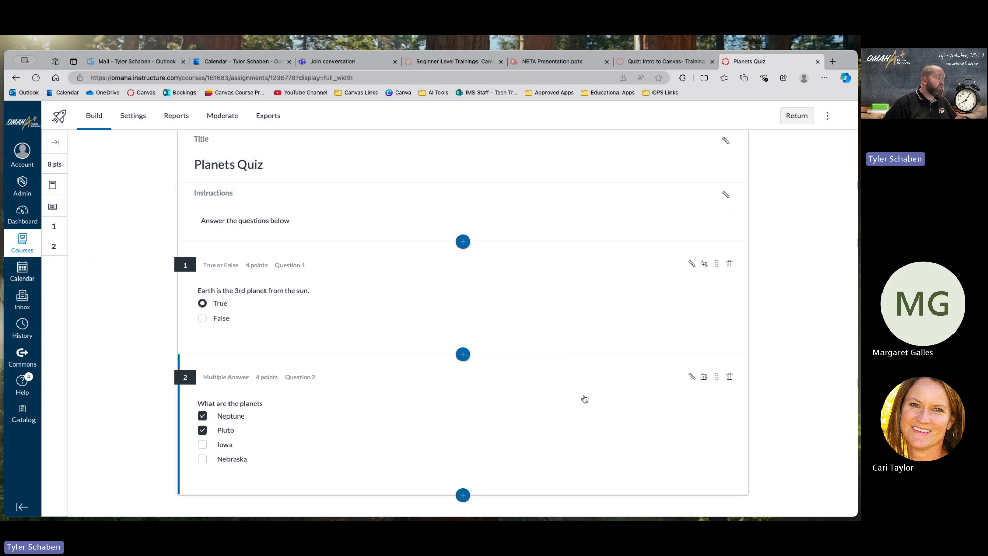
scroll(585, 399, up, 2)
scroll(585, 398, down, 1)
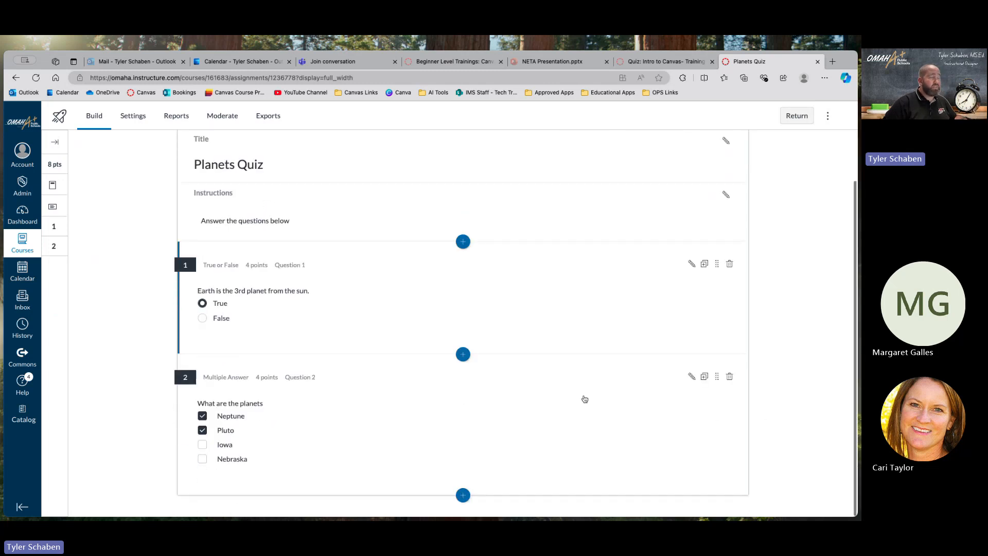
scroll(566, 399, up, 2)
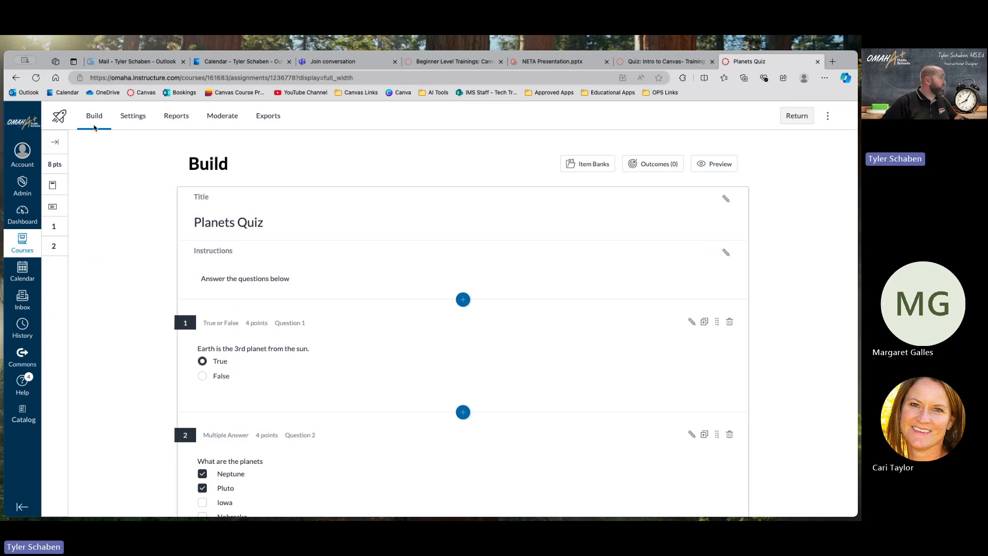
- Turn on Shuffle questions and Shuffle answers in the settings of the Planets Quiz
click(134, 121)
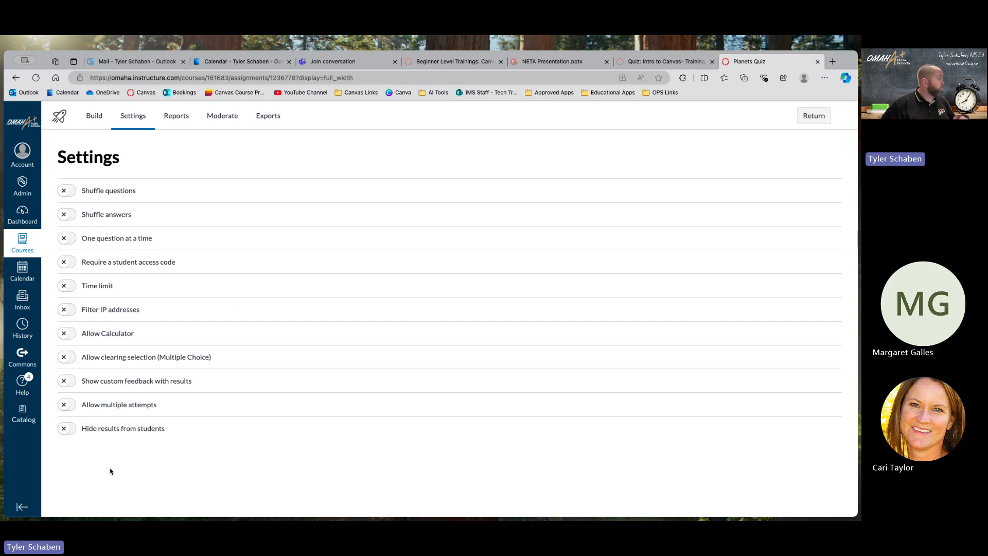
click(62, 194)
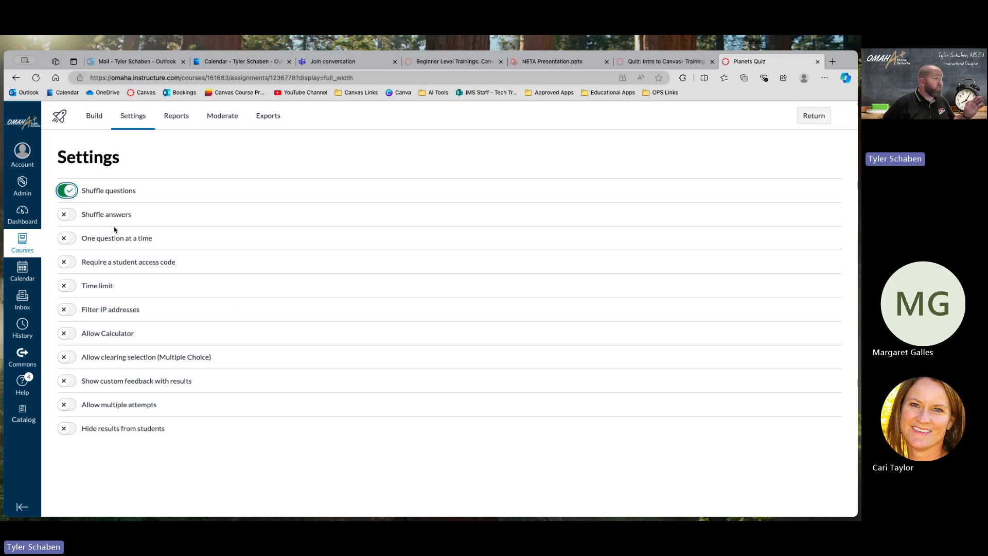
click(67, 215)
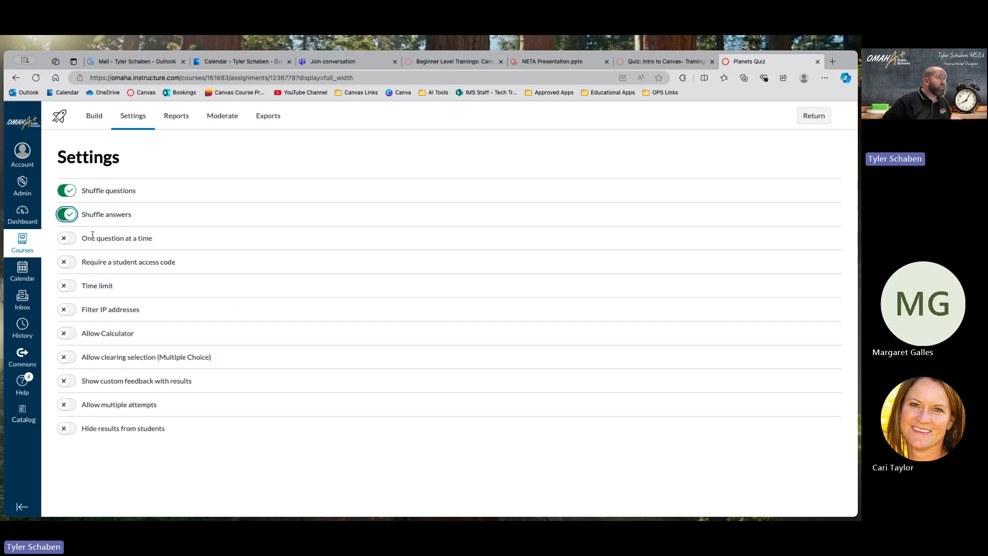
- Preview the Quiz in the Intro to Canvas- Training Course, look through its questions, and return to the Planets Quiz
click(636, 61)
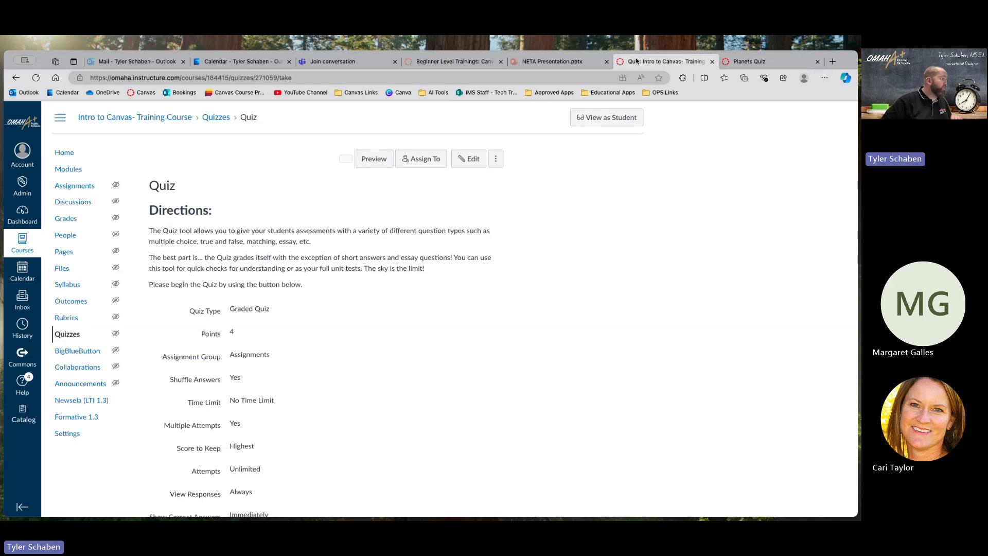
scroll(603, 249, down, 5)
scroll(603, 250, up, 5)
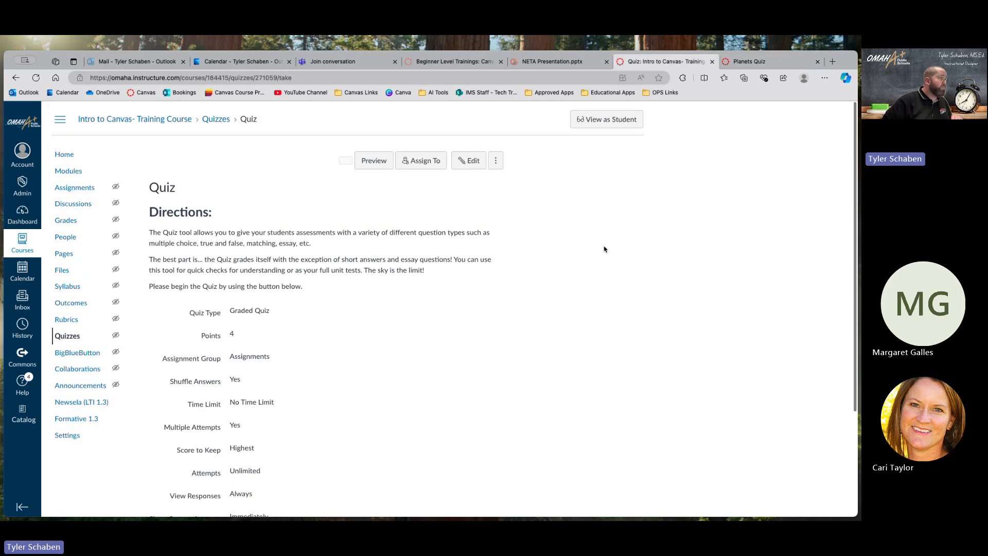
click(373, 160)
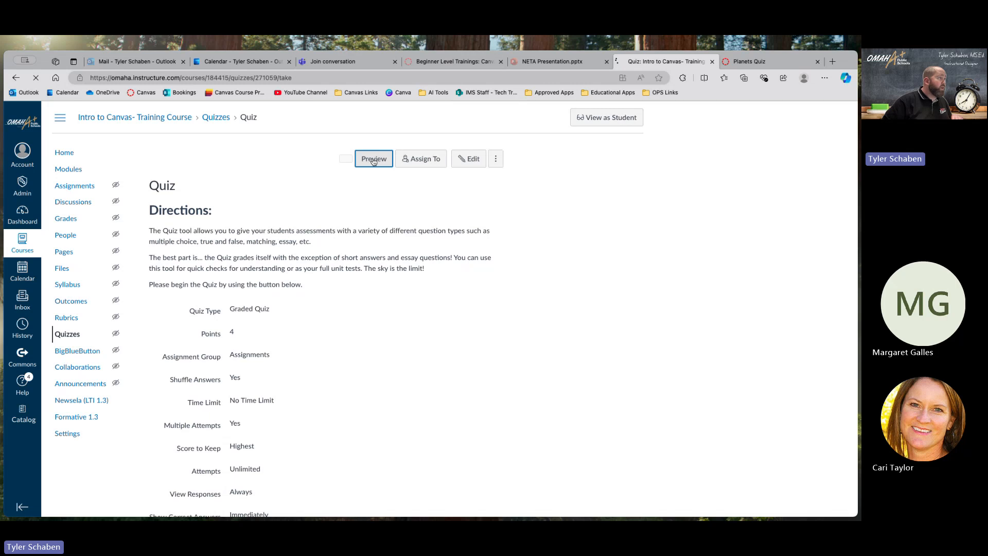
scroll(470, 340, down, 2)
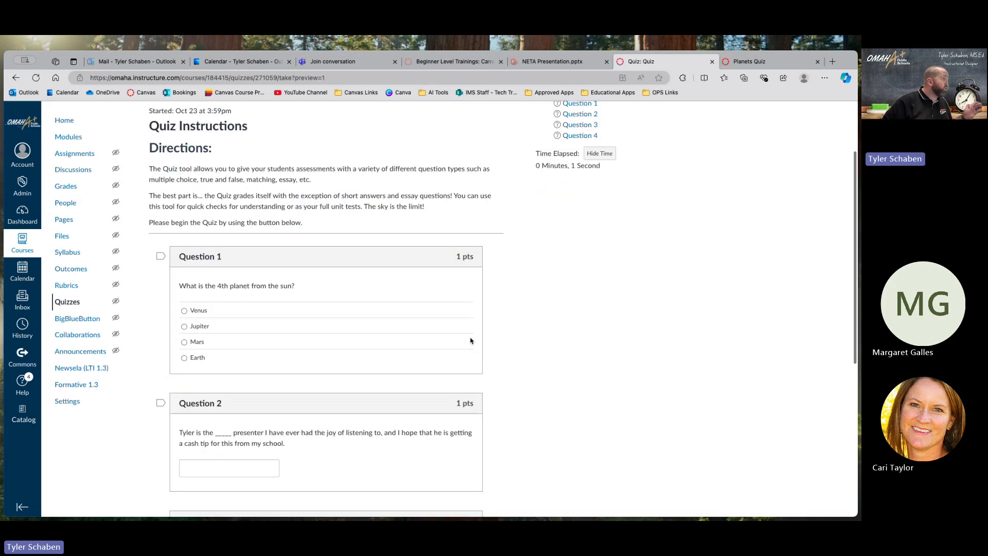
scroll(470, 340, down, 5)
scroll(305, 307, up, 4)
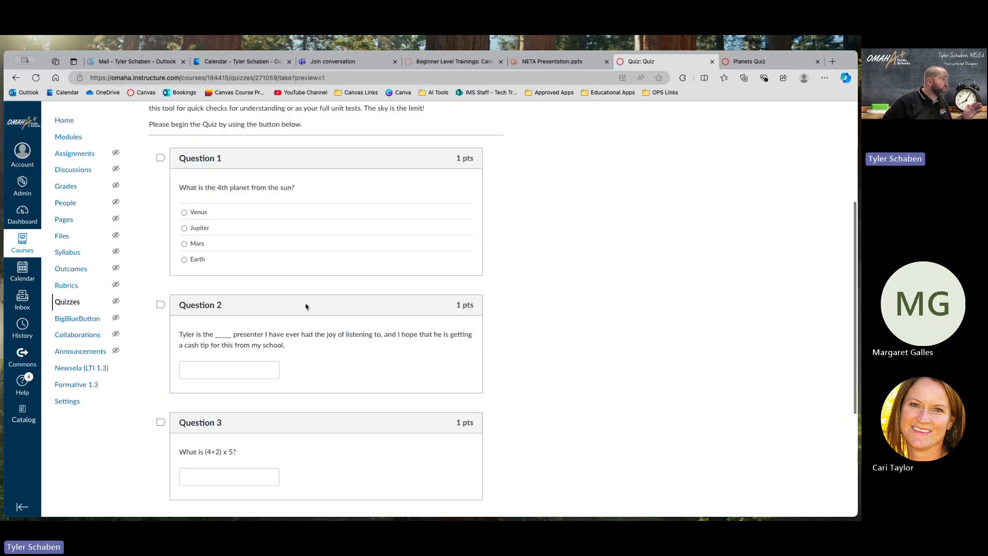
key(alt+Left)
click(771, 61)
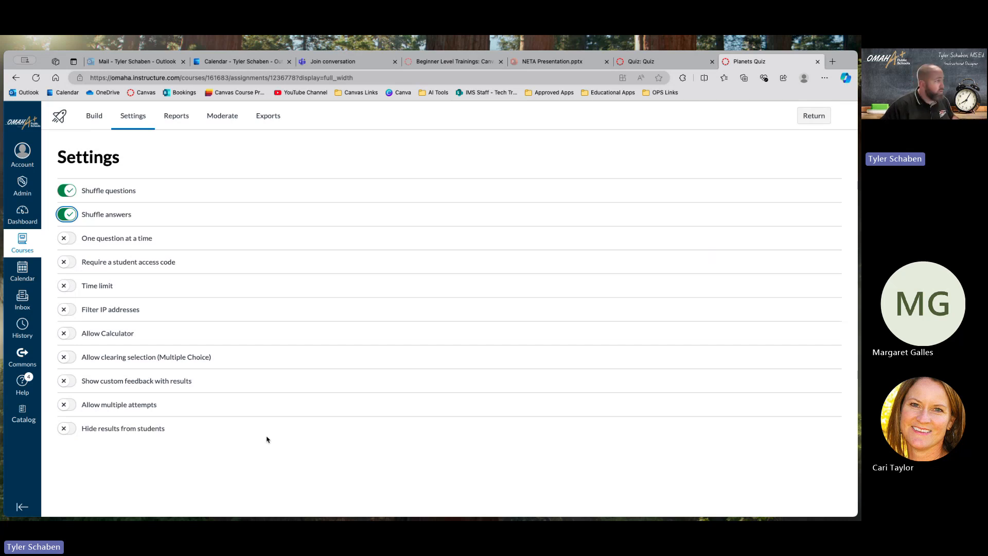
- Review the two questions in the Planets Quiz builder and return to the course modules
click(90, 120)
scroll(509, 421, down, 2)
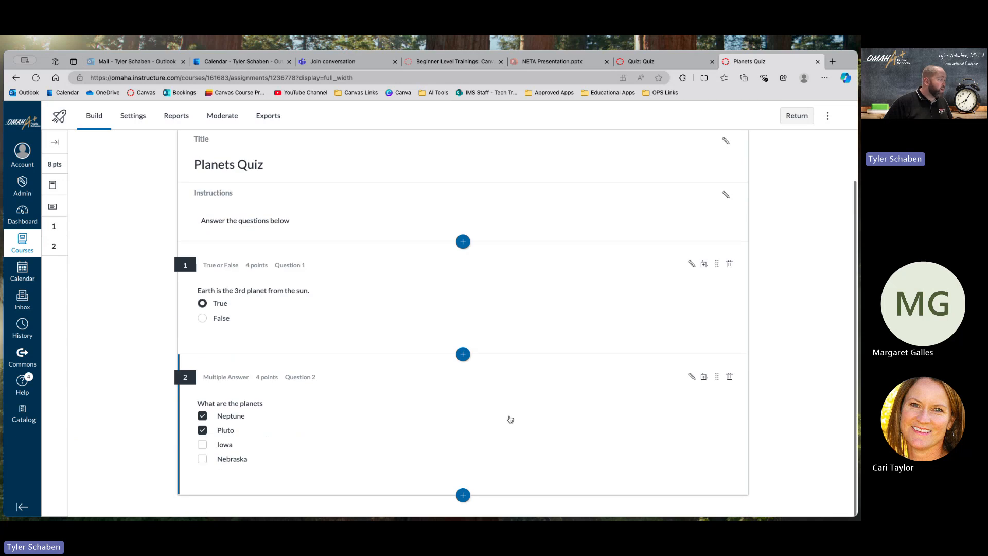
scroll(510, 420, up, 3)
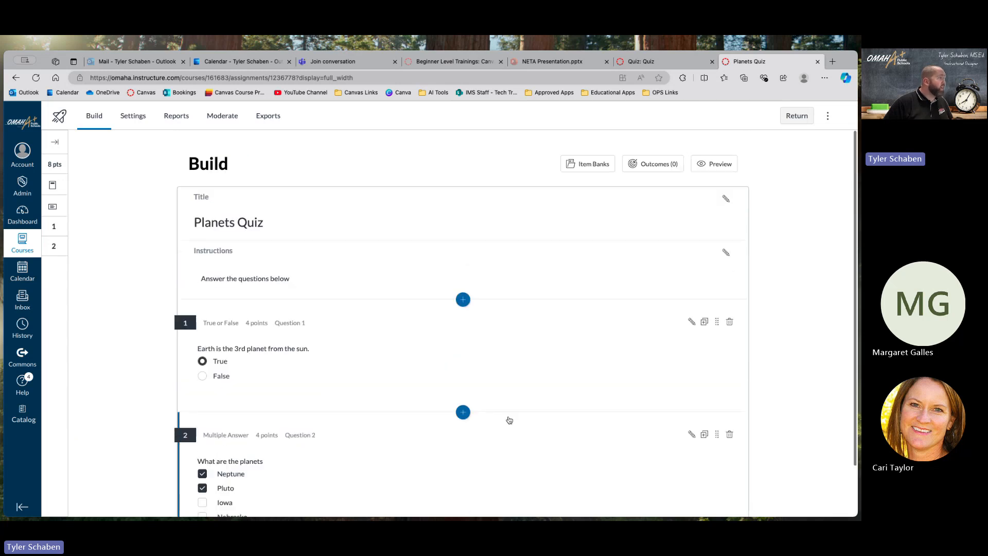
click(797, 115)
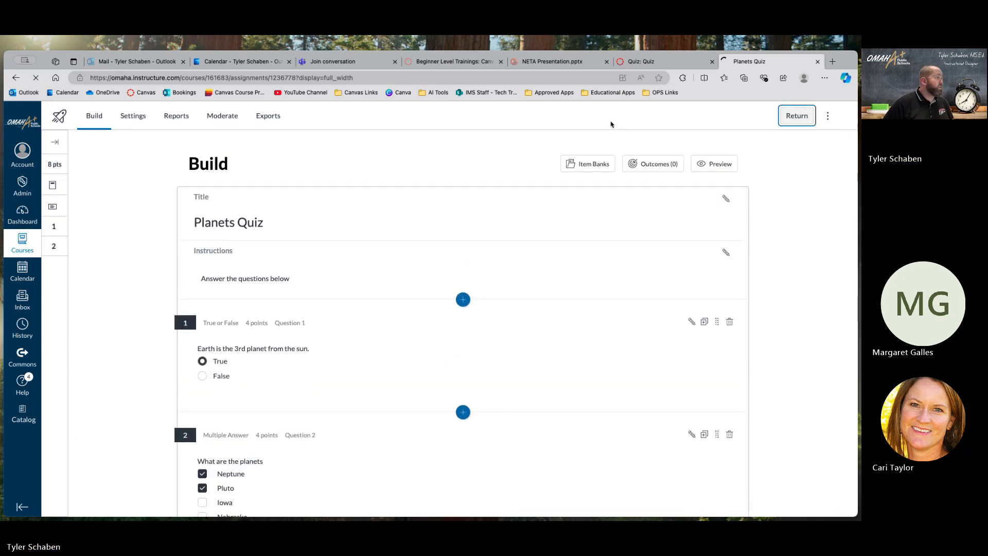
- Reopen the Planets Quiz from Example Module 2 and go back into its quiz builder
scroll(535, 235, down, 10)
scroll(533, 235, down, 2)
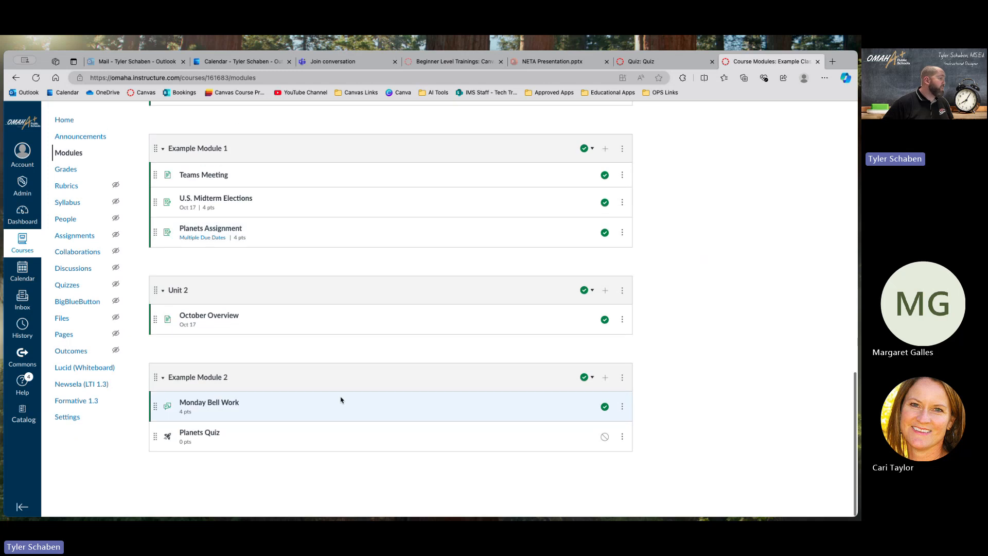
click(211, 434)
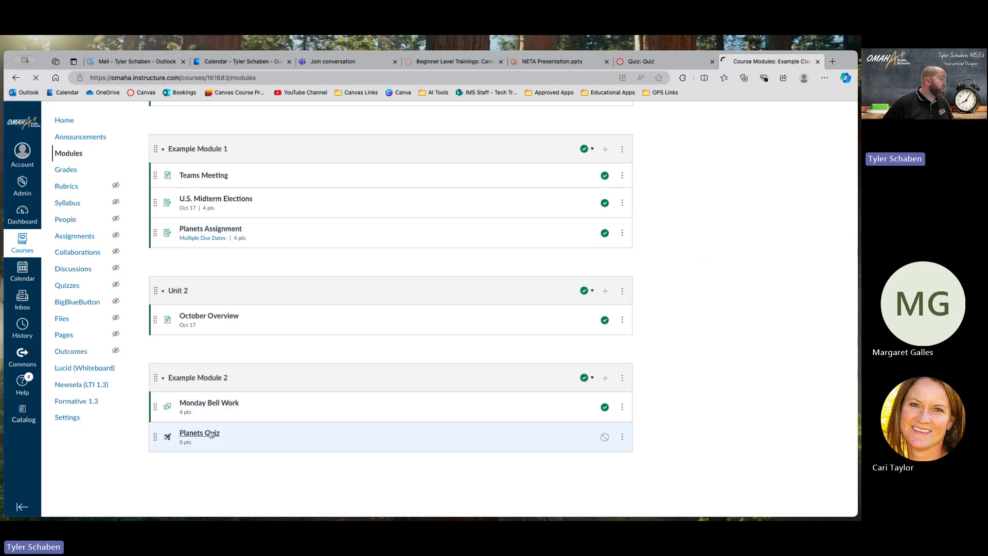
scroll(535, 363, down, 5)
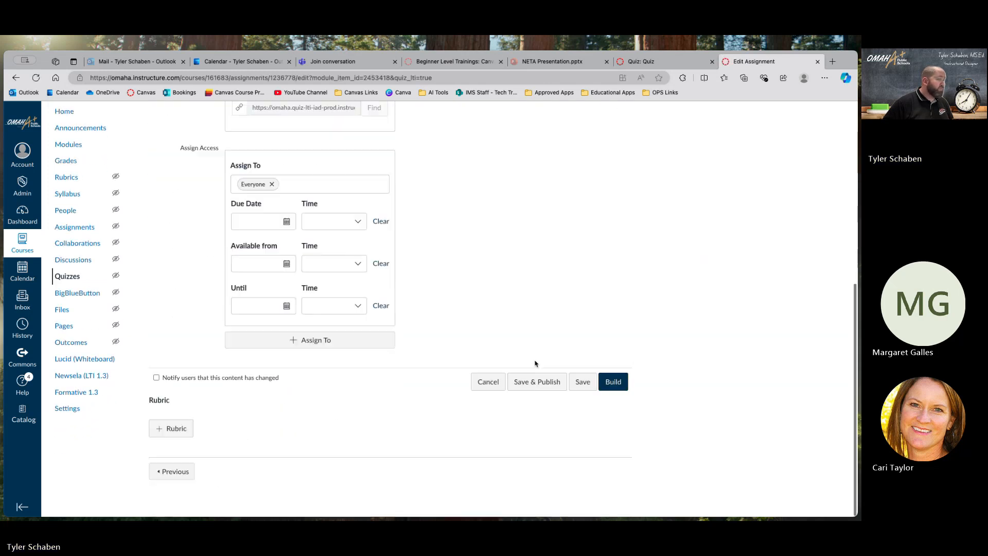
click(615, 389)
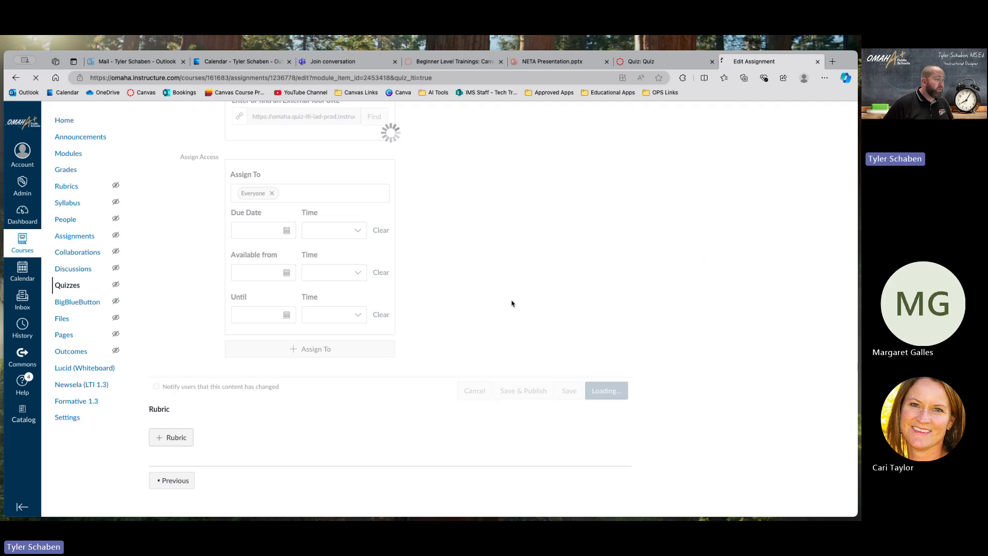
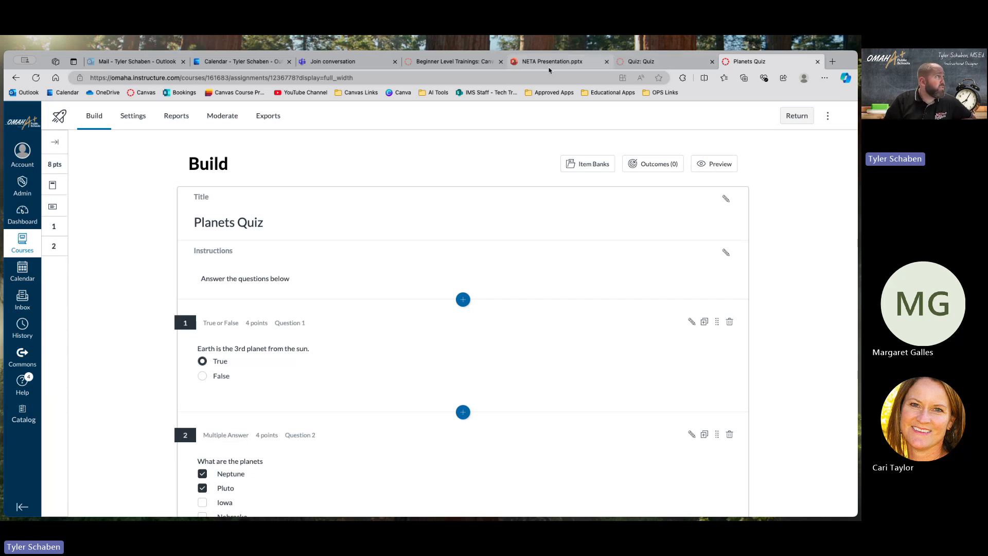
- Look over the training sessions, recordings and contact details on the Beginner Level Trainings course home page
click(445, 61)
scroll(309, 257, down, 15)
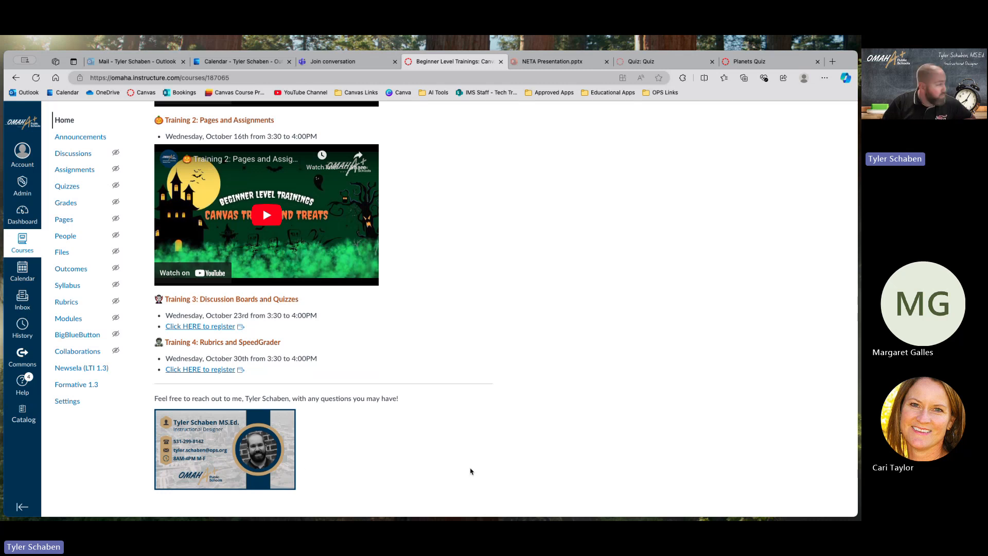
scroll(459, 457, up, 1)
scroll(459, 458, down, 1)
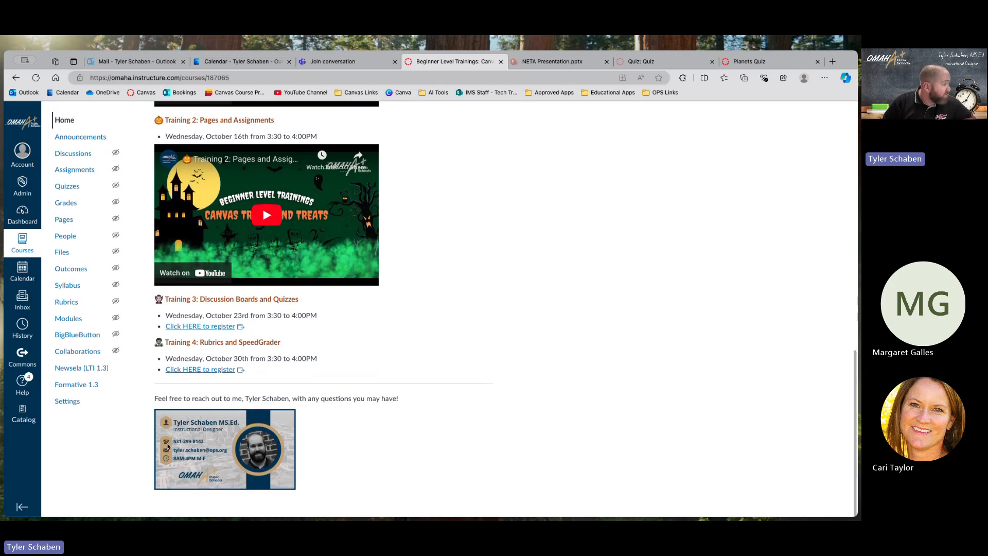
scroll(457, 436, up, 5)
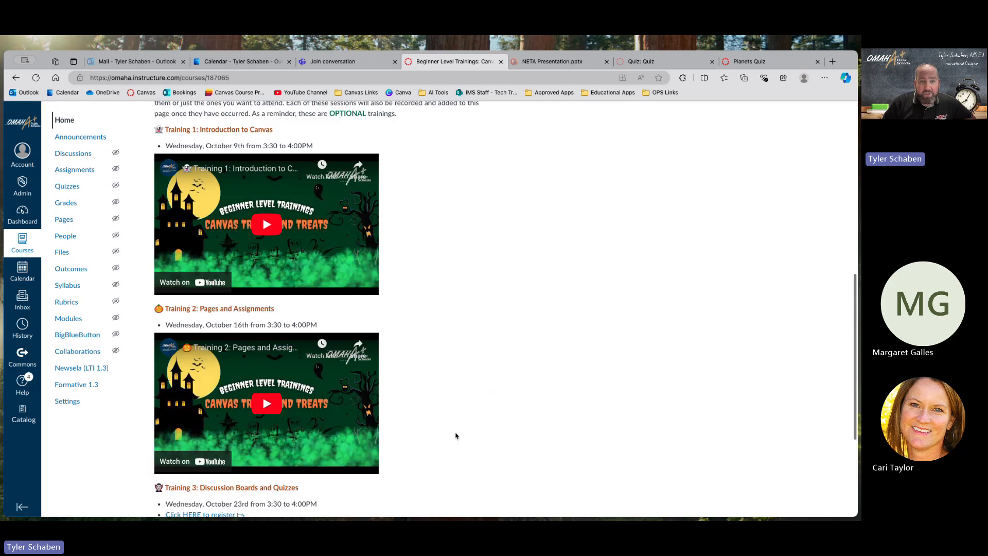